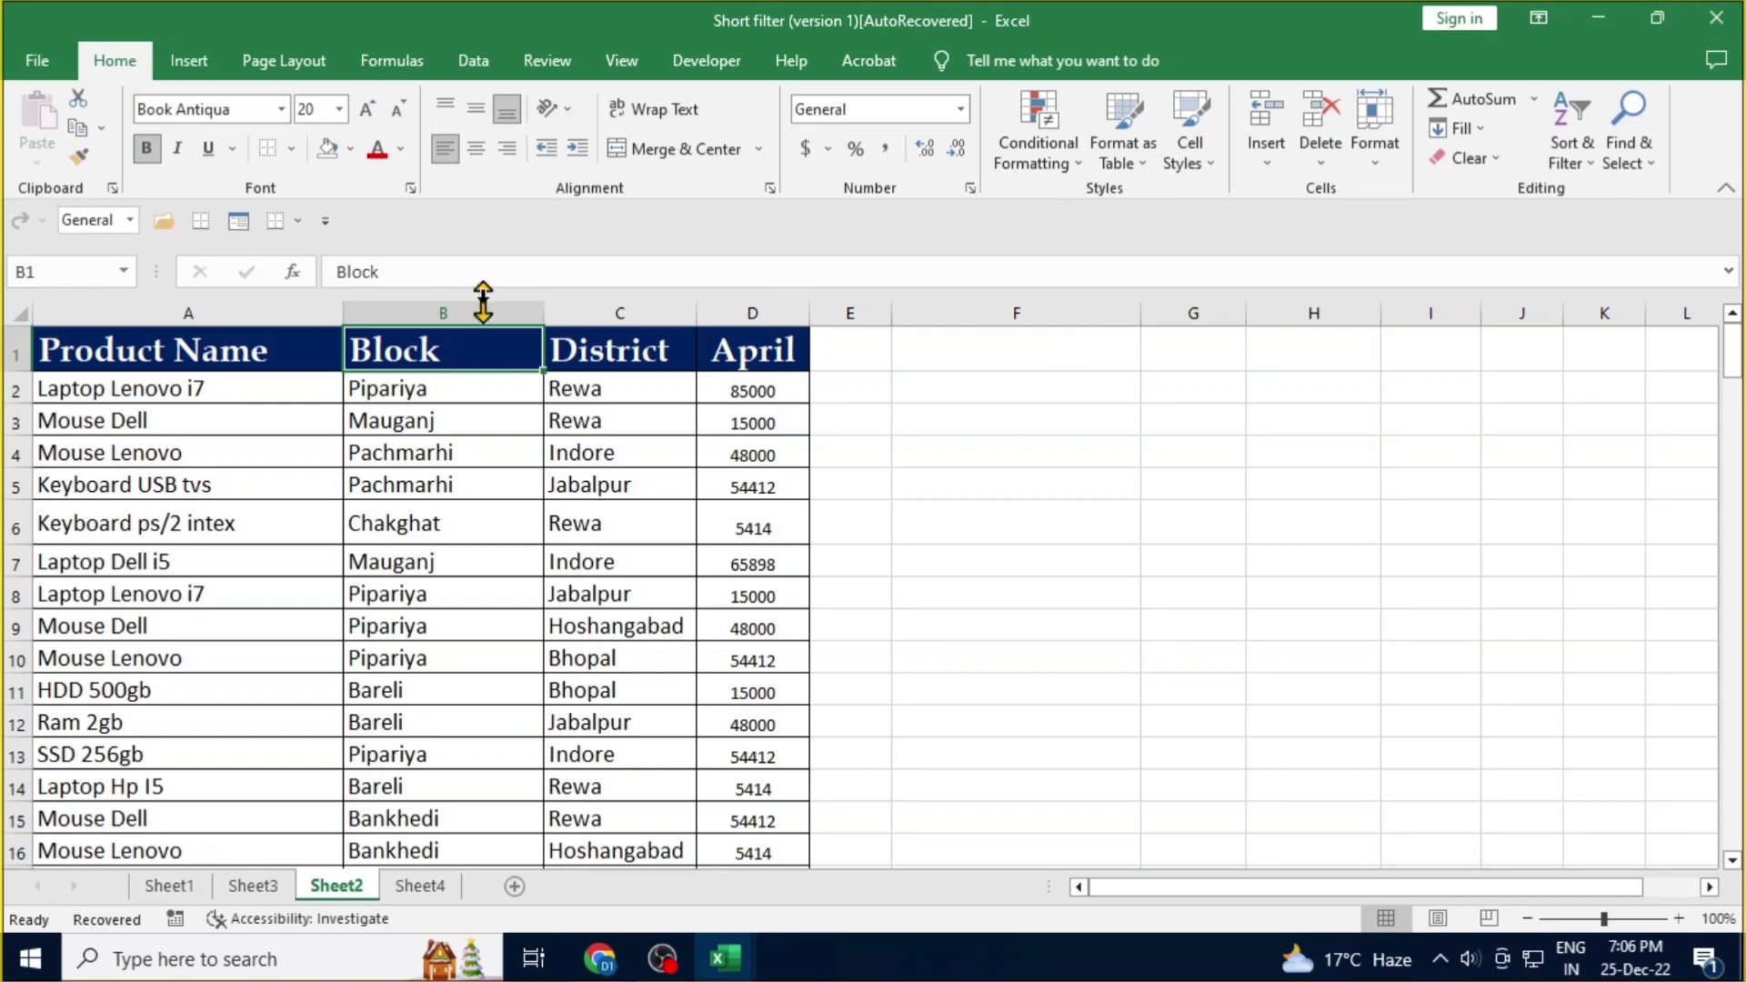
- Select the Product Name, Block and District header cells of the product table
{"action": "left_click", "coordinate": [246, 354]}
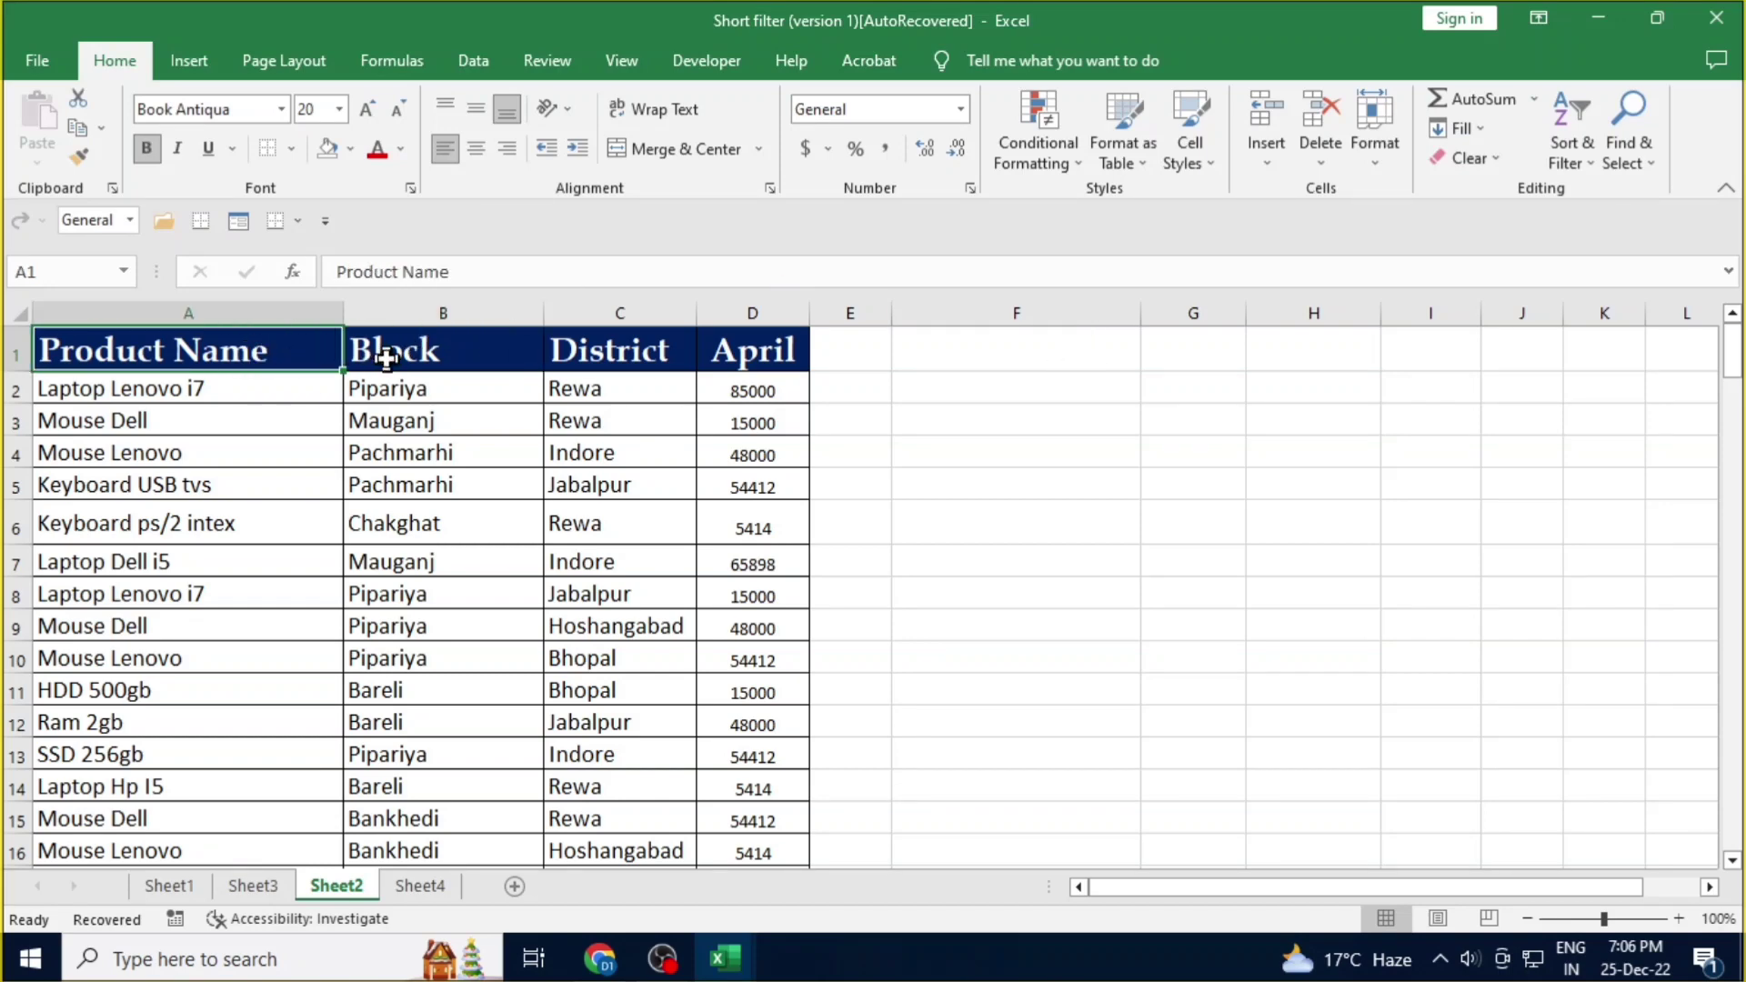
{"action": "left_click", "coordinate": [413, 355]}
{"action": "left_click", "coordinate": [637, 353]}
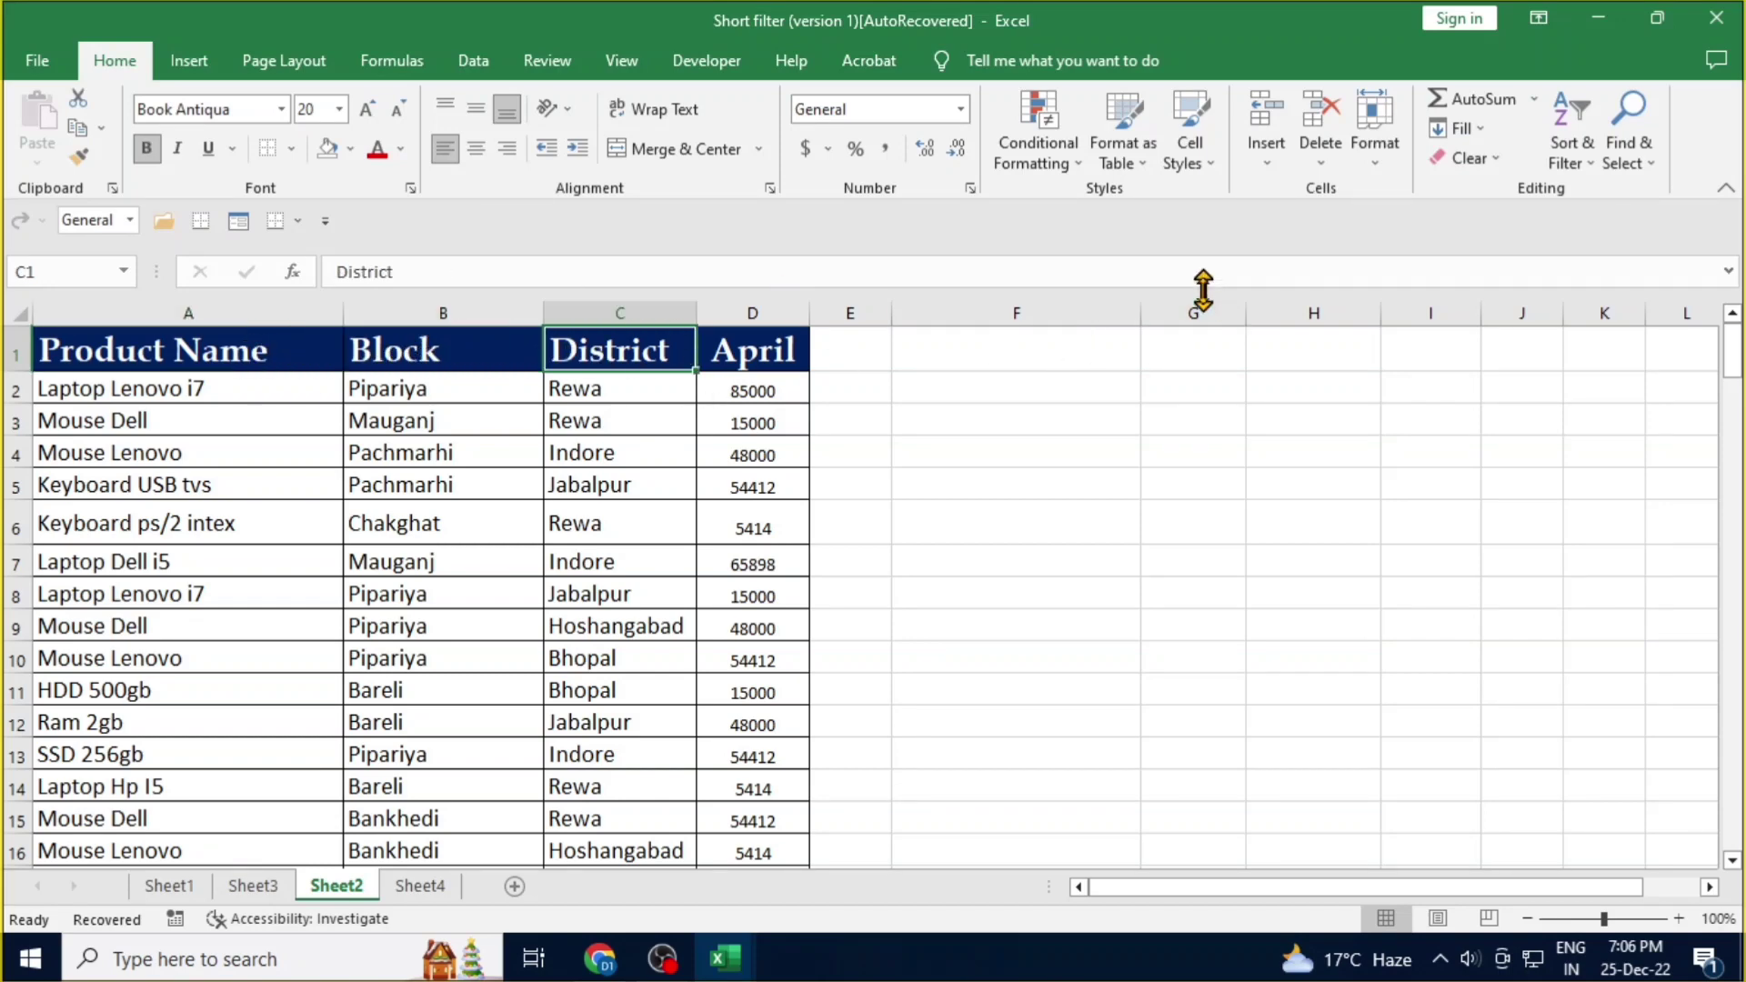
{"action": "left_click", "coordinate": [465, 356]}
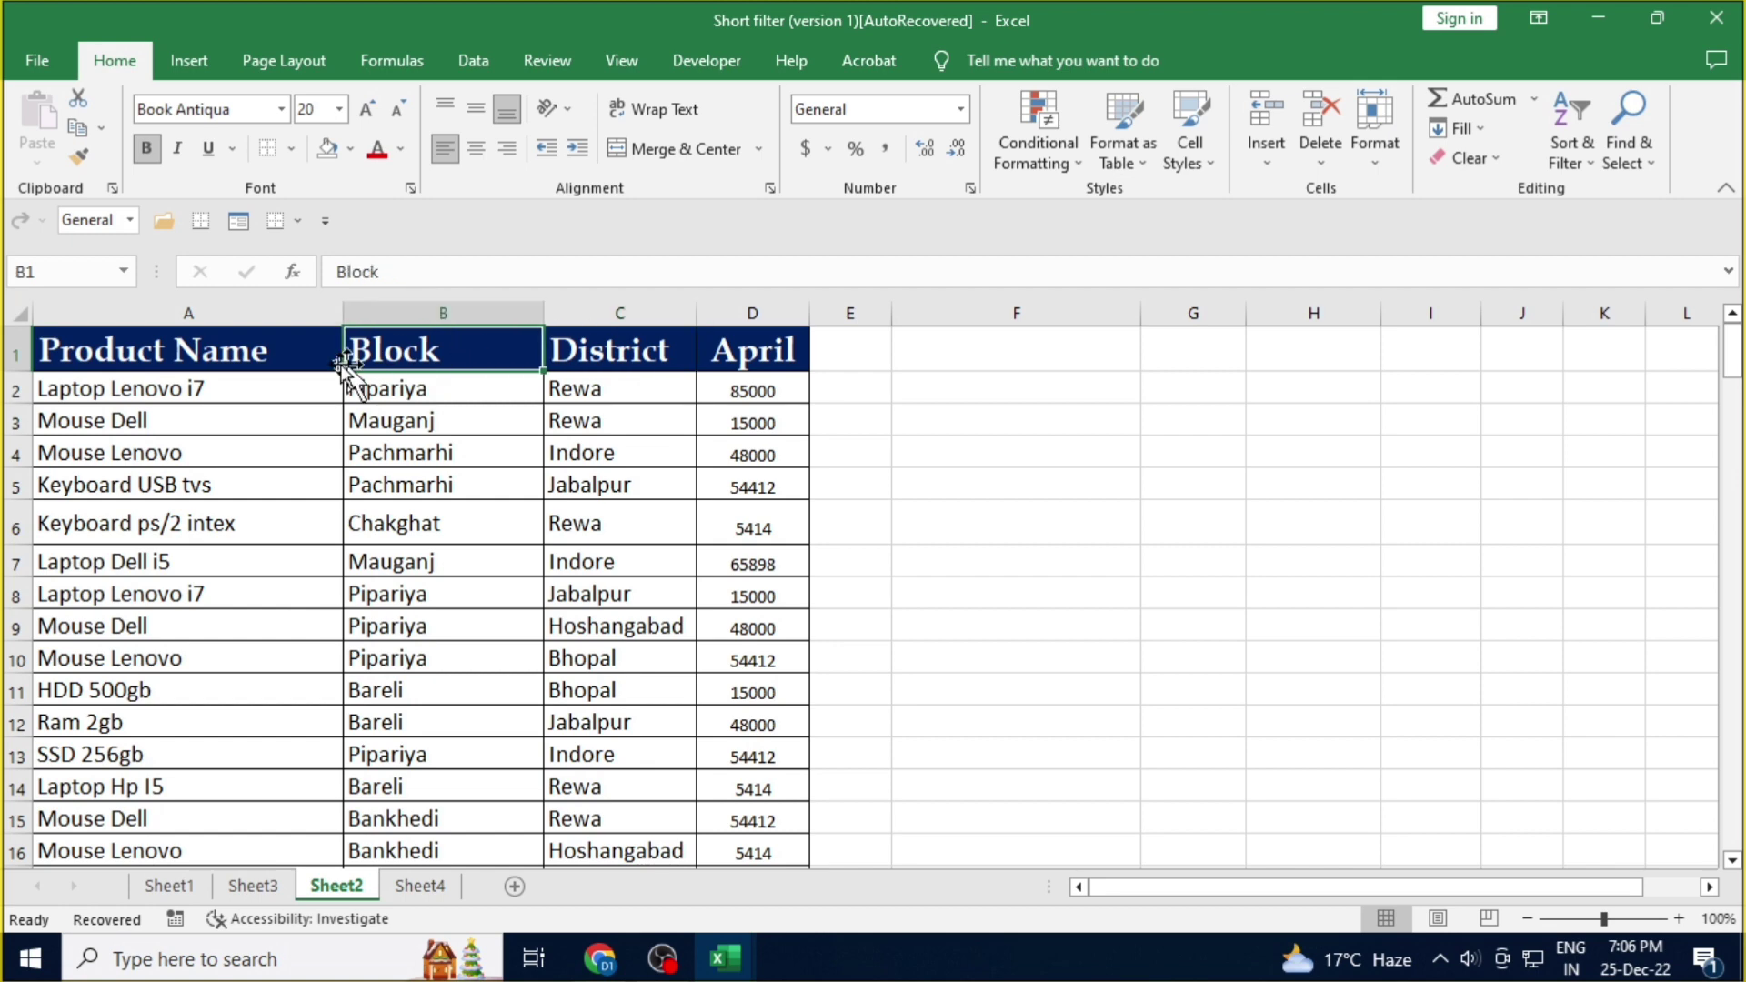
{"action": "left_click", "coordinate": [264, 362]}
{"action": "left_click", "coordinate": [466, 362]}
{"action": "left_click", "coordinate": [602, 357]}
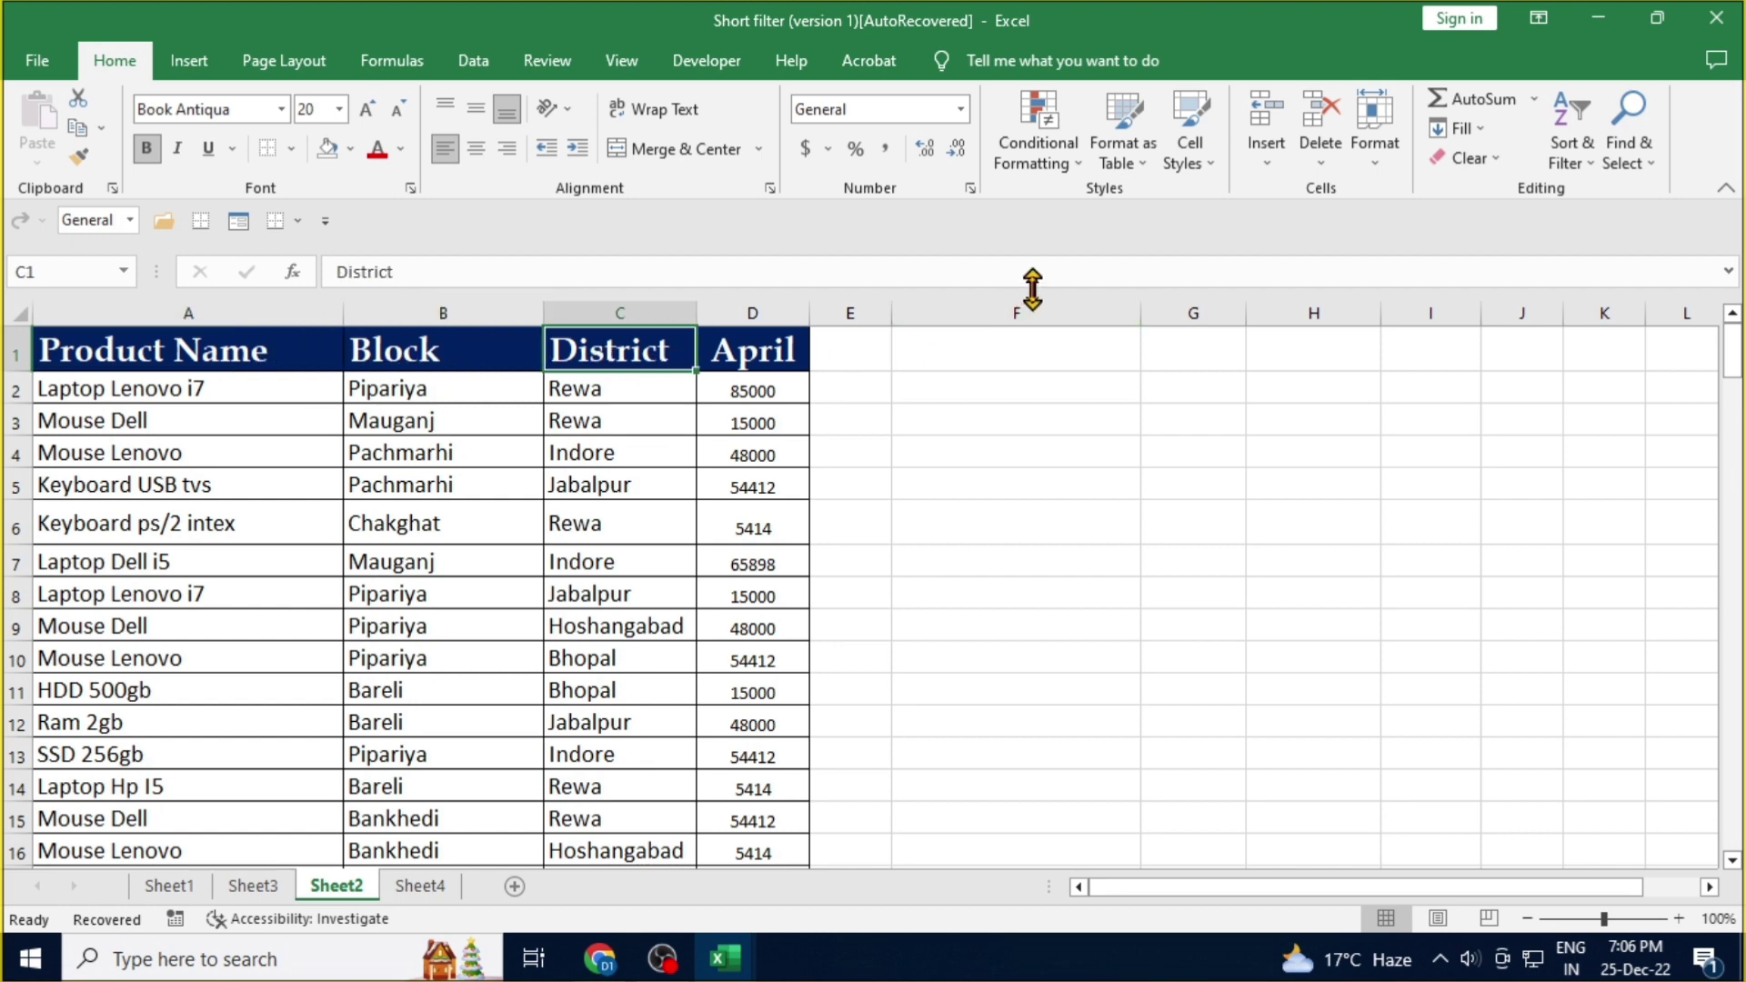
- Turn on header filter dropdowns and filter the Block column to Bankhedi only
{"action": "left_click", "coordinate": [1590, 166]}
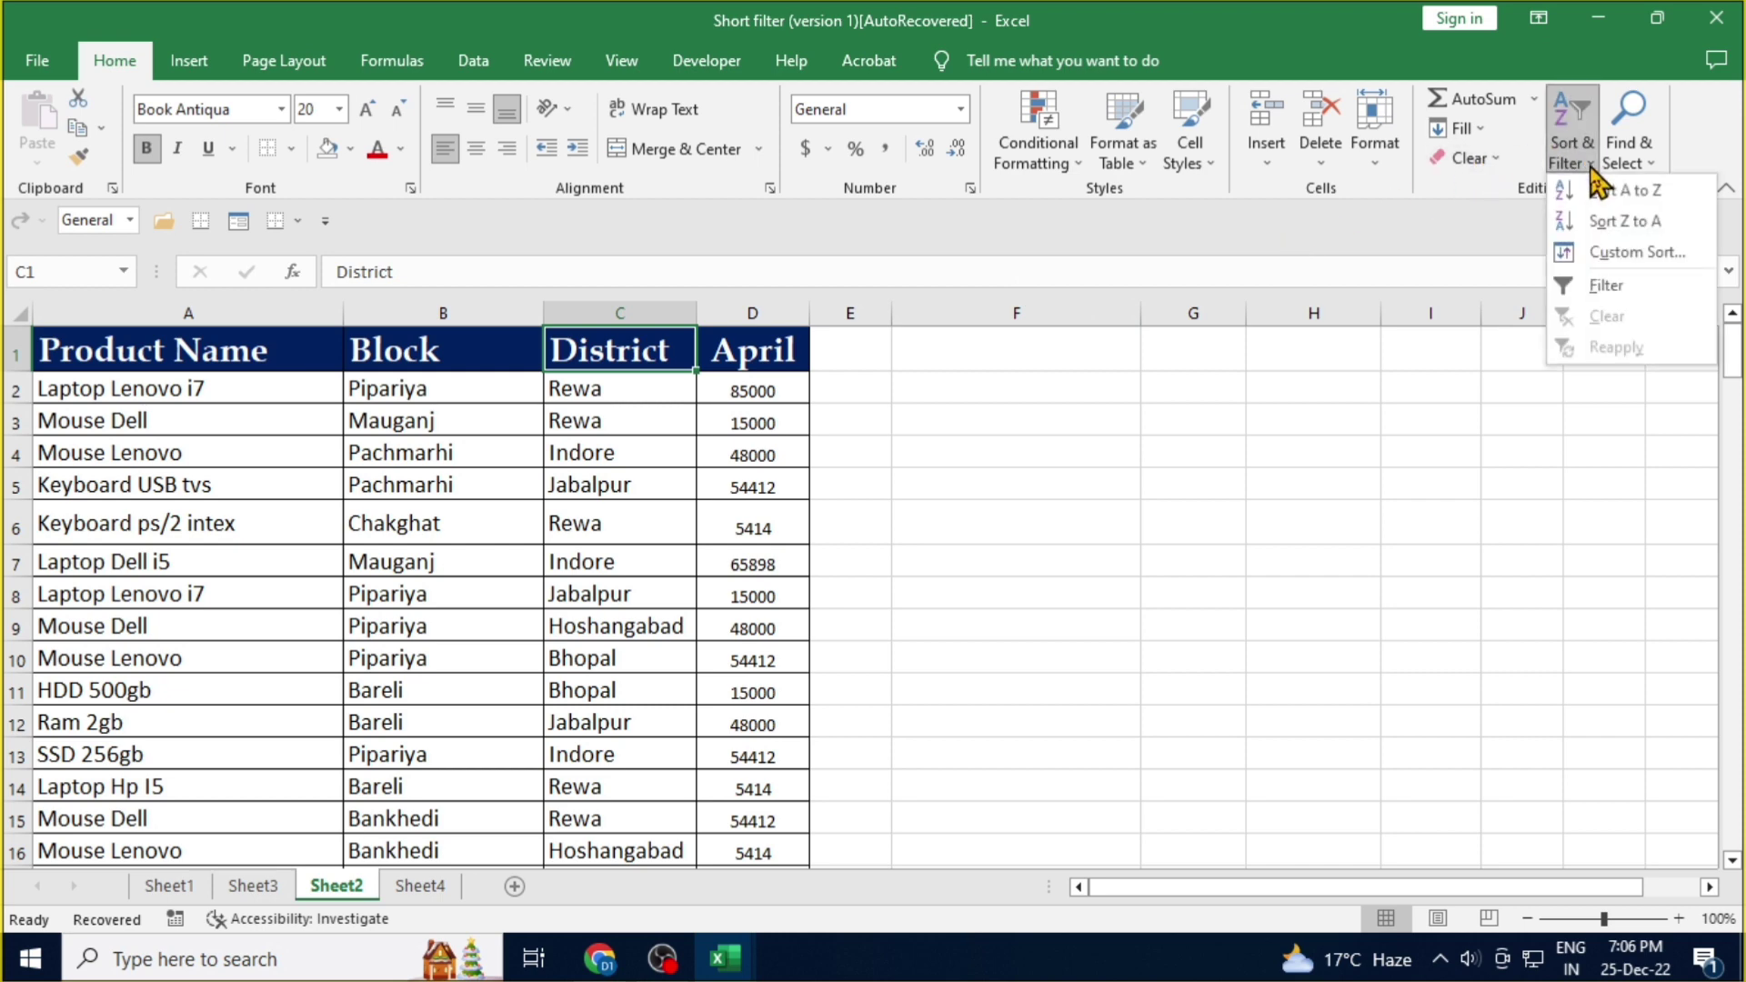
{"action": "left_click", "coordinate": [1605, 288]}
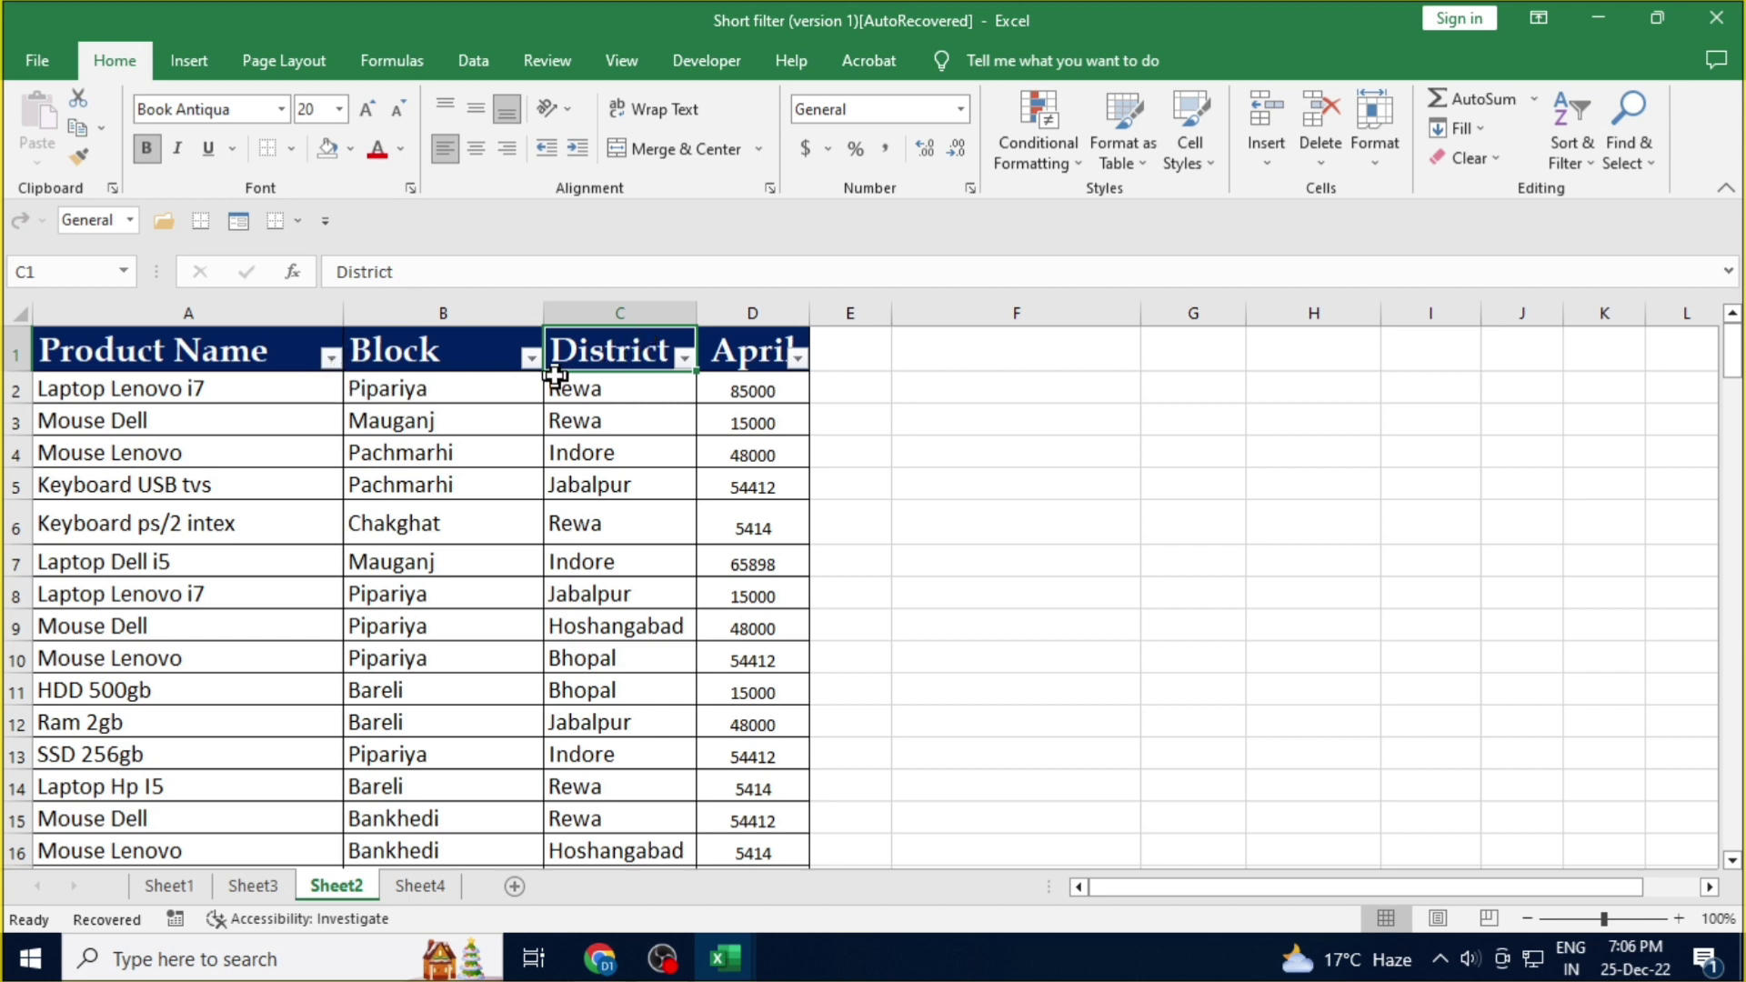
{"action": "left_click", "coordinate": [529, 359]}
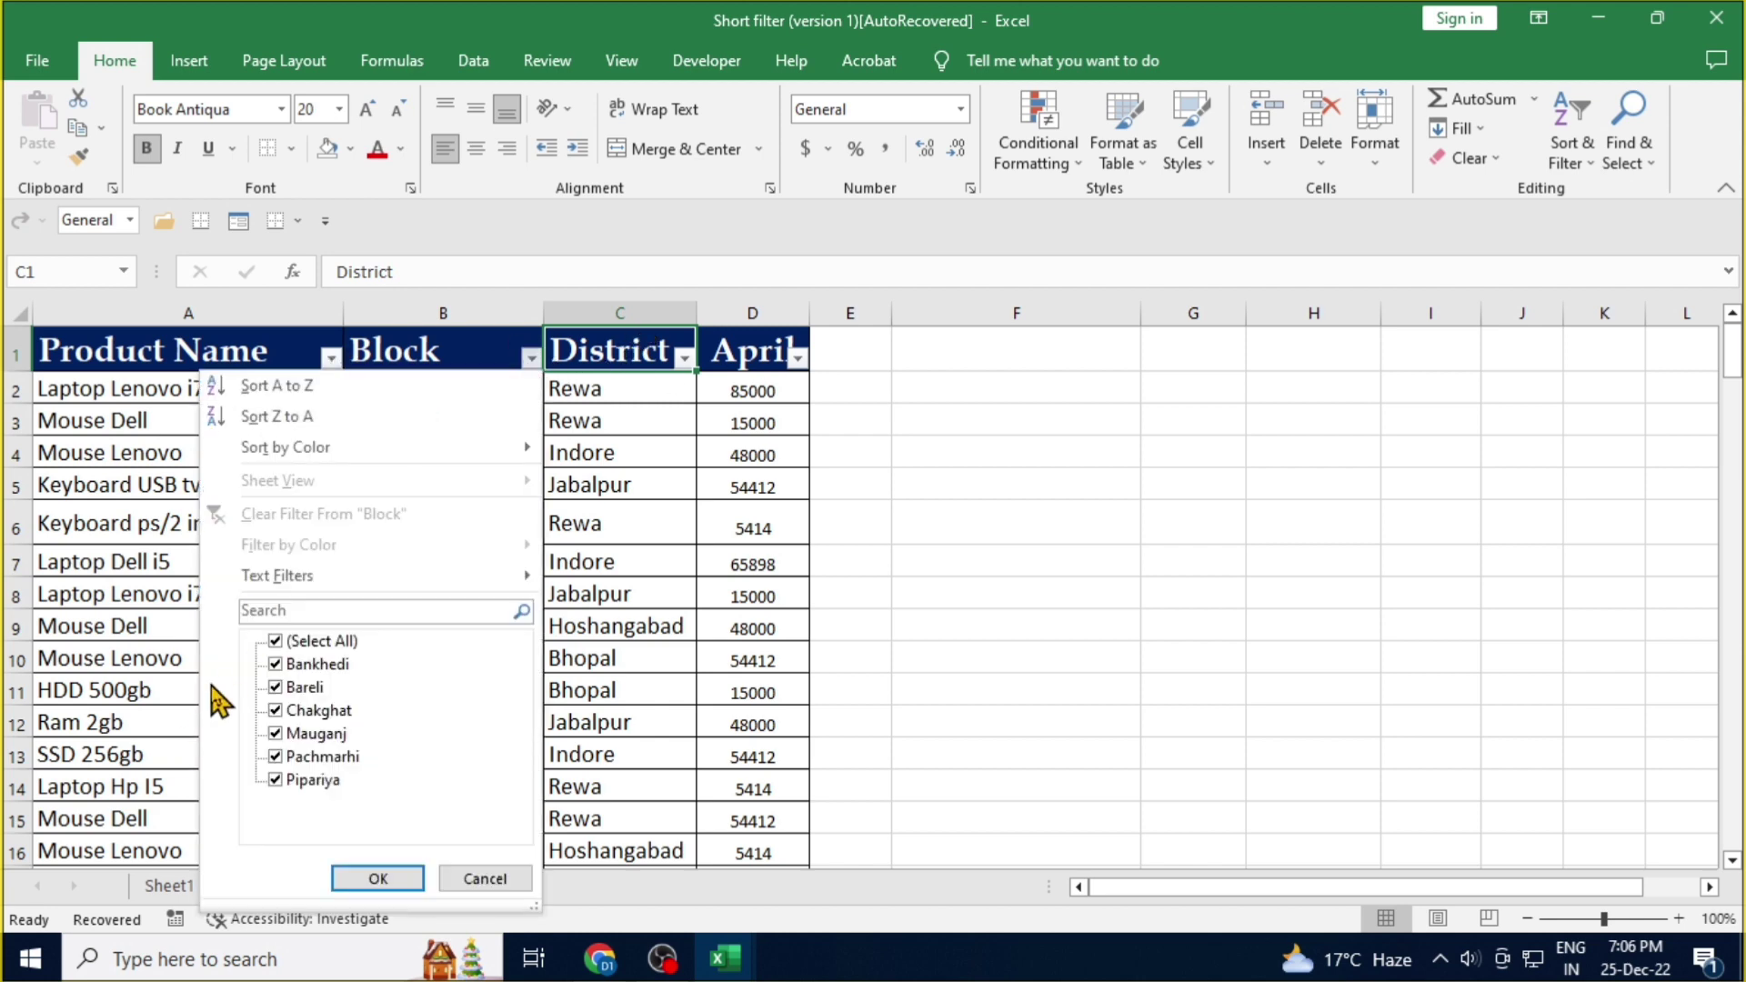
{"action": "left_click", "coordinate": [275, 642]}
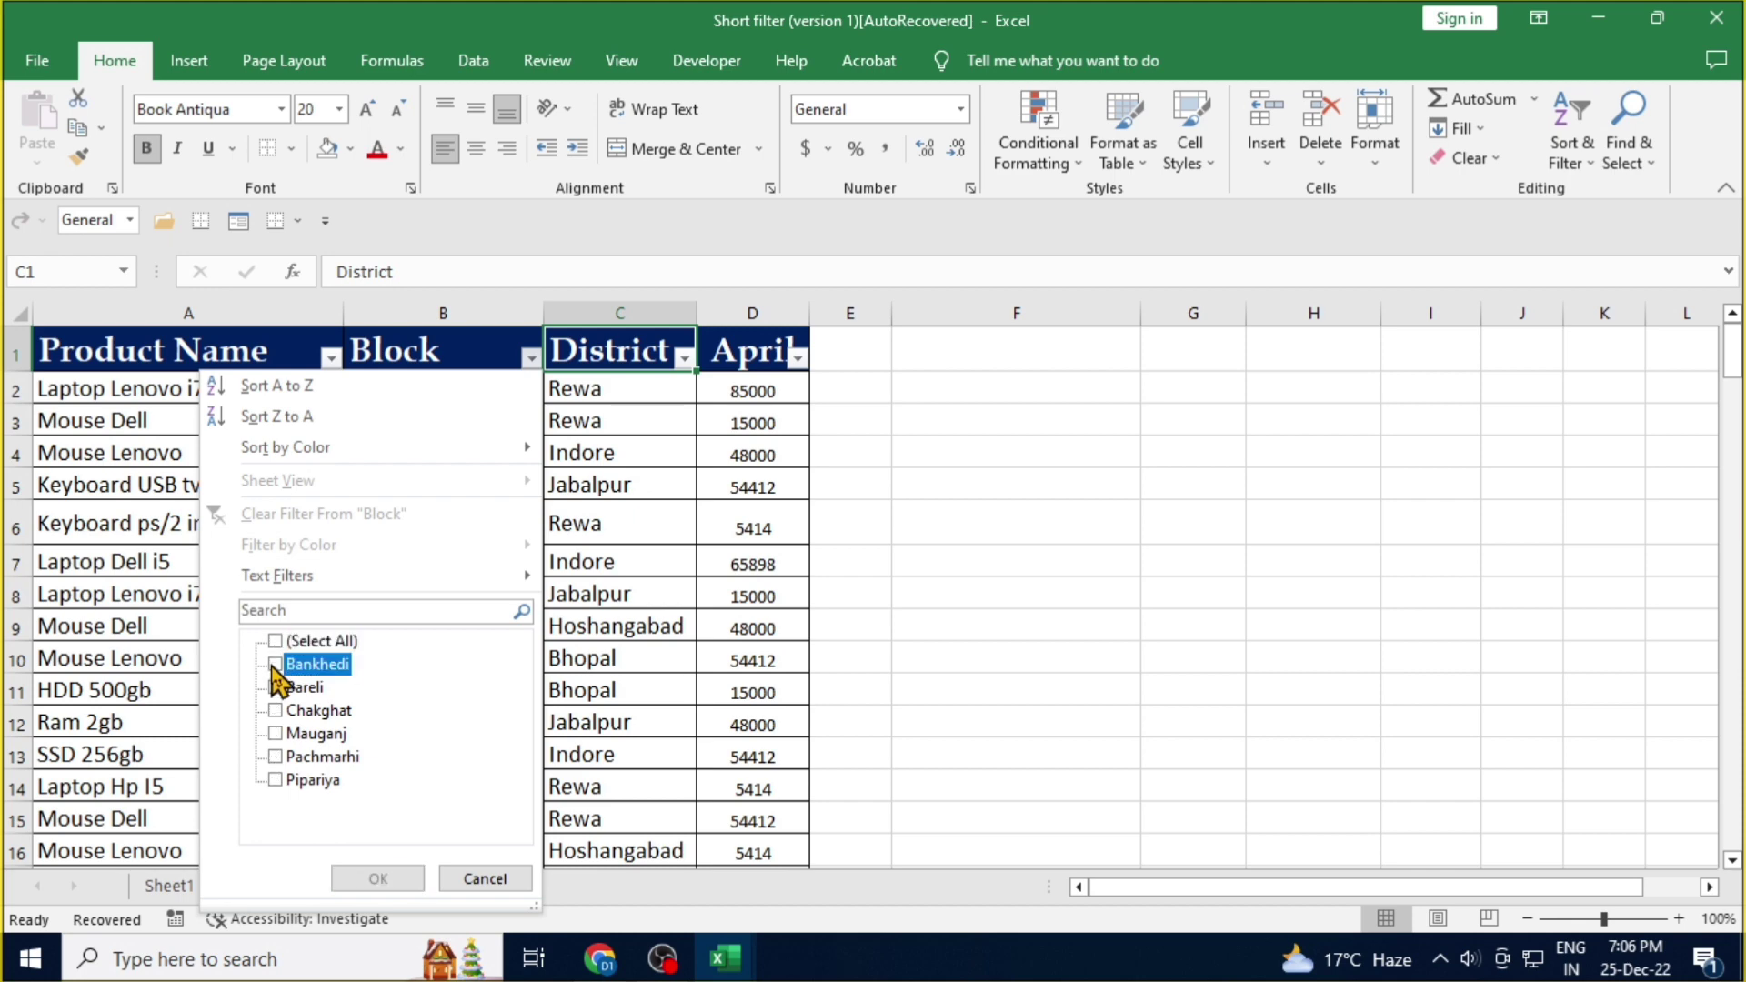
{"action": "left_click", "coordinate": [274, 664]}
{"action": "left_click", "coordinate": [377, 878]}
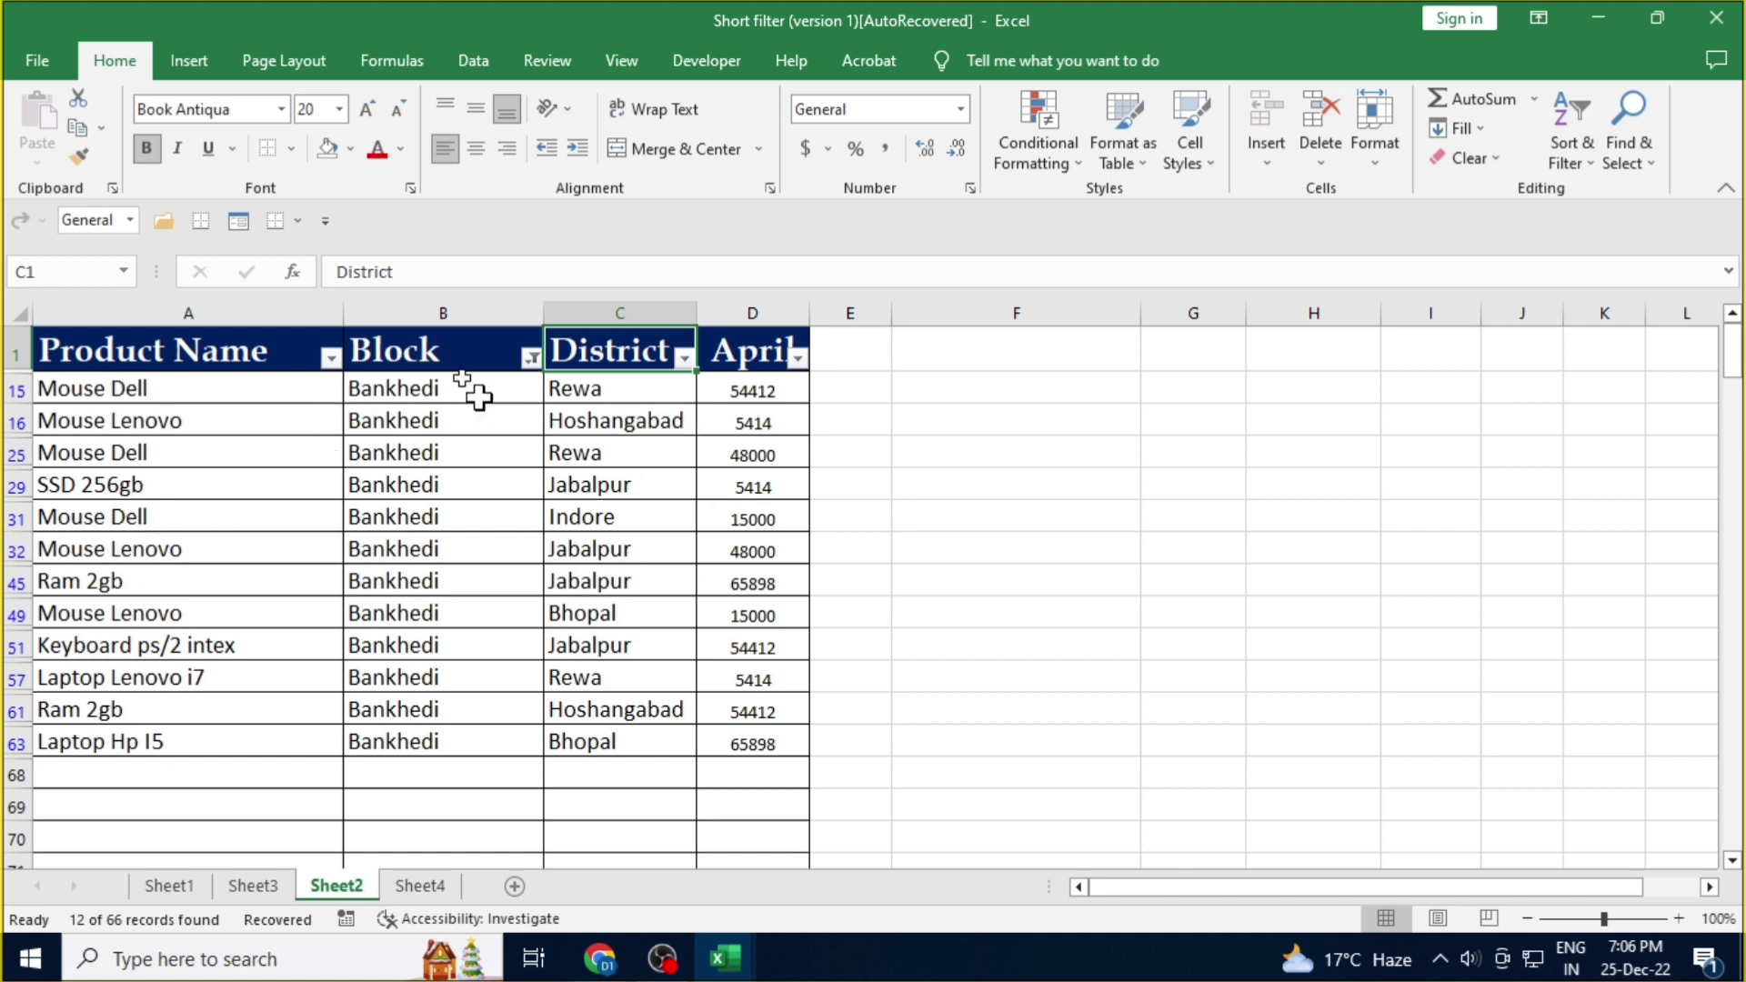
- Reselect (Select All) in the Block filter so every row shows again
{"action": "left_click", "coordinate": [530, 358]}
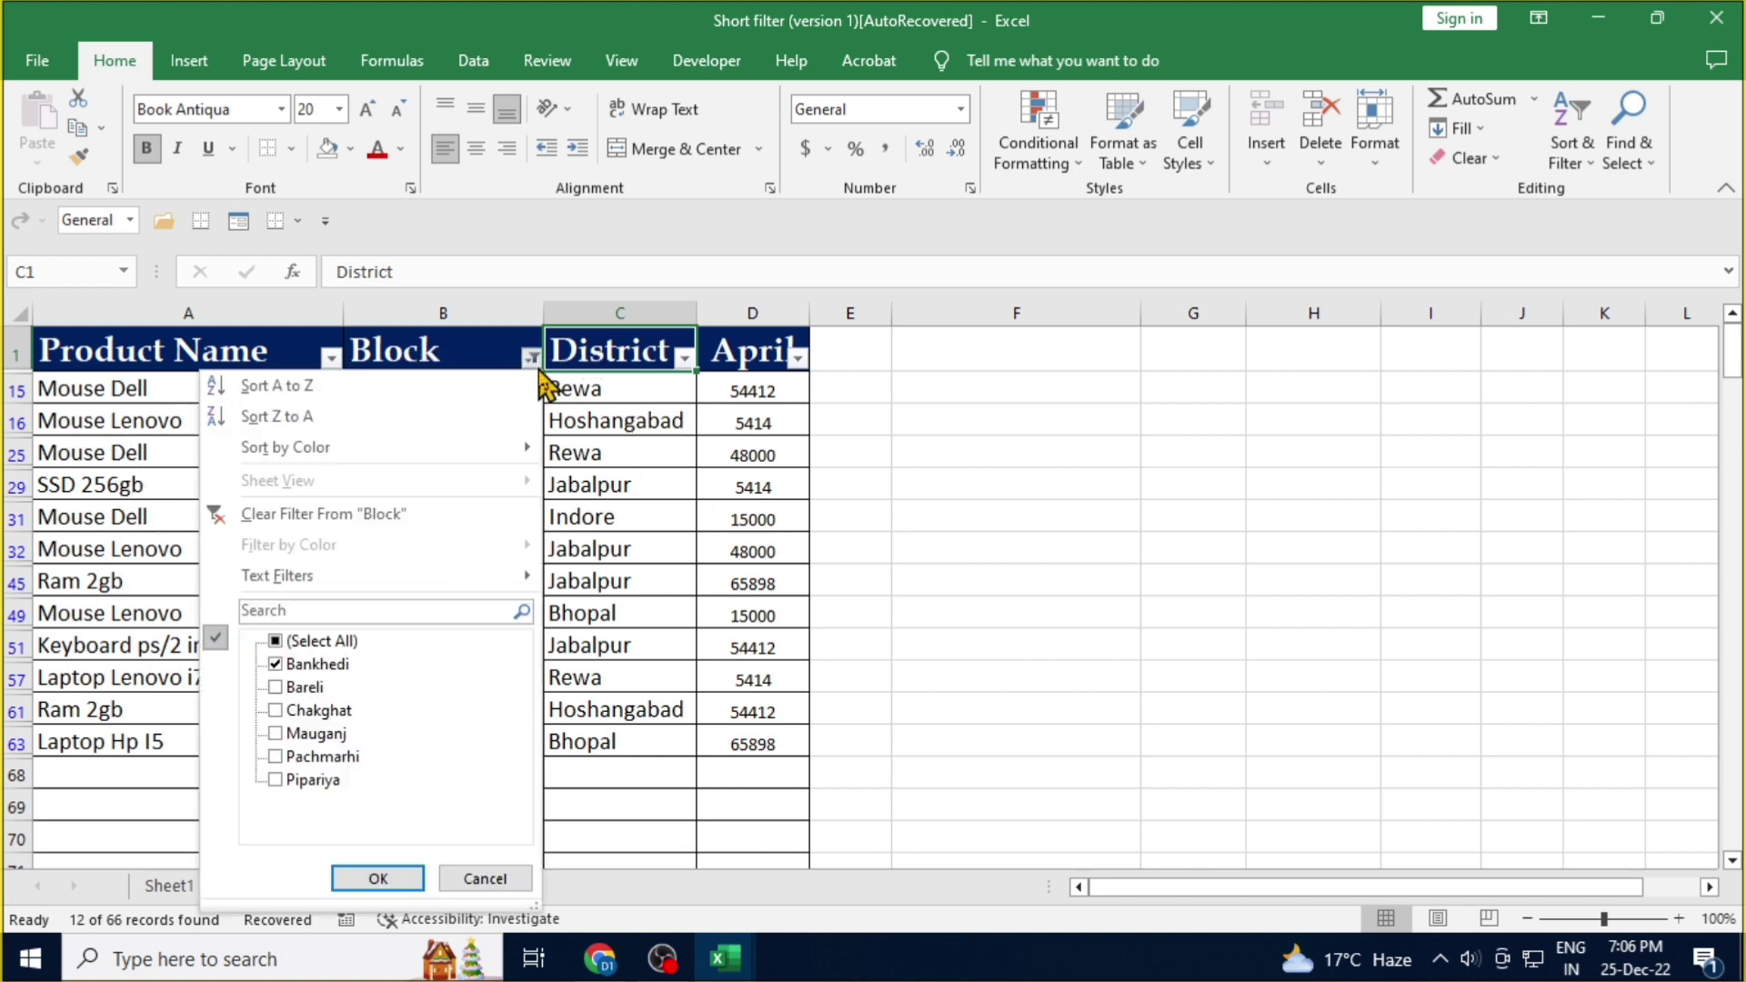
{"action": "left_click", "coordinate": [276, 642]}
{"action": "left_click", "coordinate": [376, 878]}
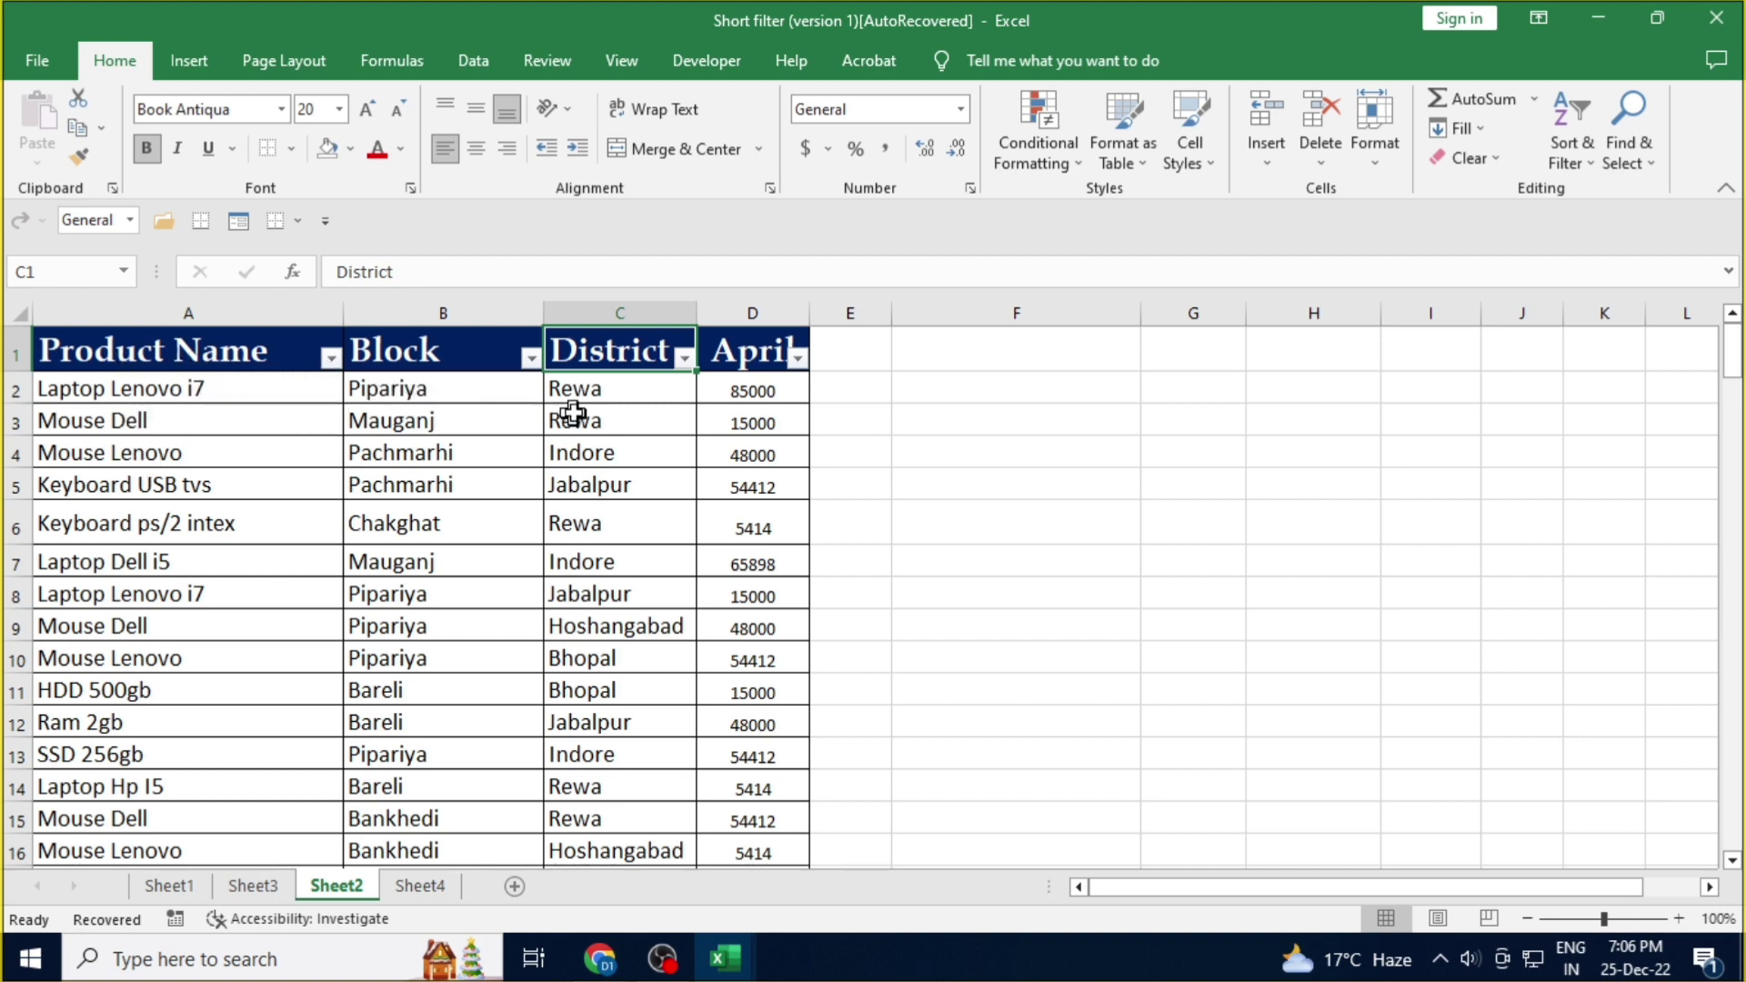
- Select a cell in the table and switch the header filter dropdowns off via Sort & Filter
{"action": "left_click", "coordinate": [190, 351]}
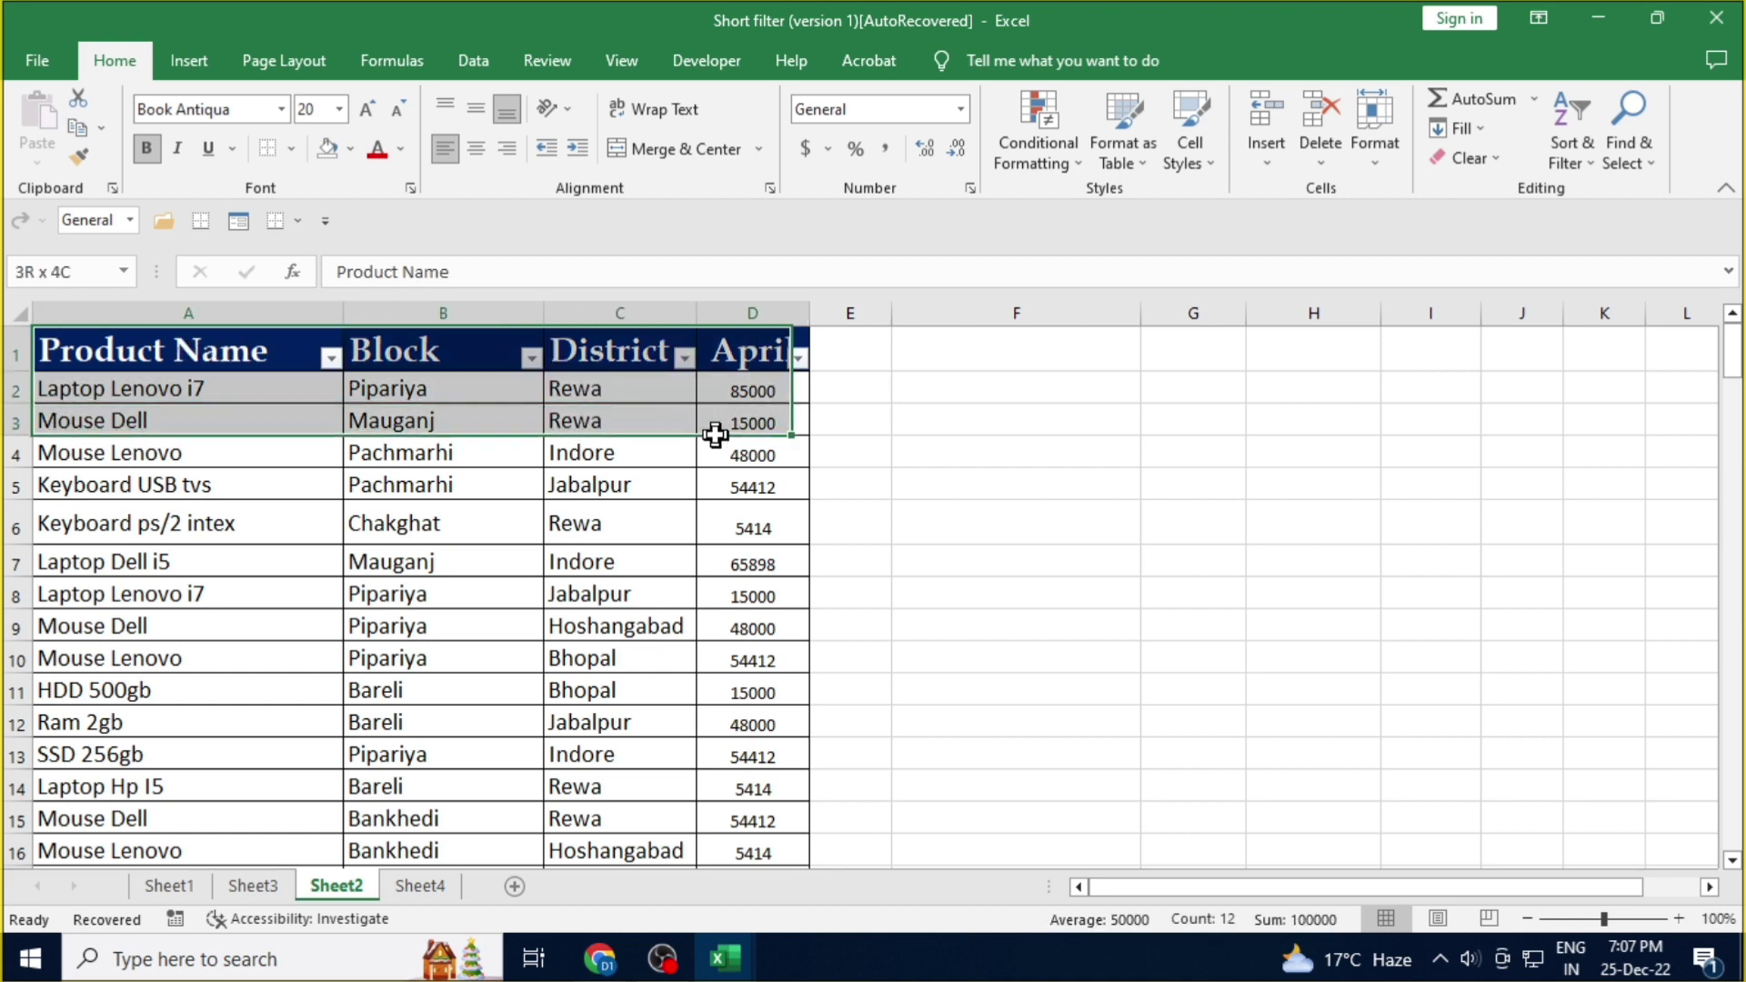
{"action": "mouse_move", "coordinate": [250, 351]}
{"action": "left_mouse_down"}
{"action": "mouse_move", "coordinate": [744, 816]}
{"action": "mouse_move", "coordinate": [743, 850]}
{"action": "left_mouse_up"}
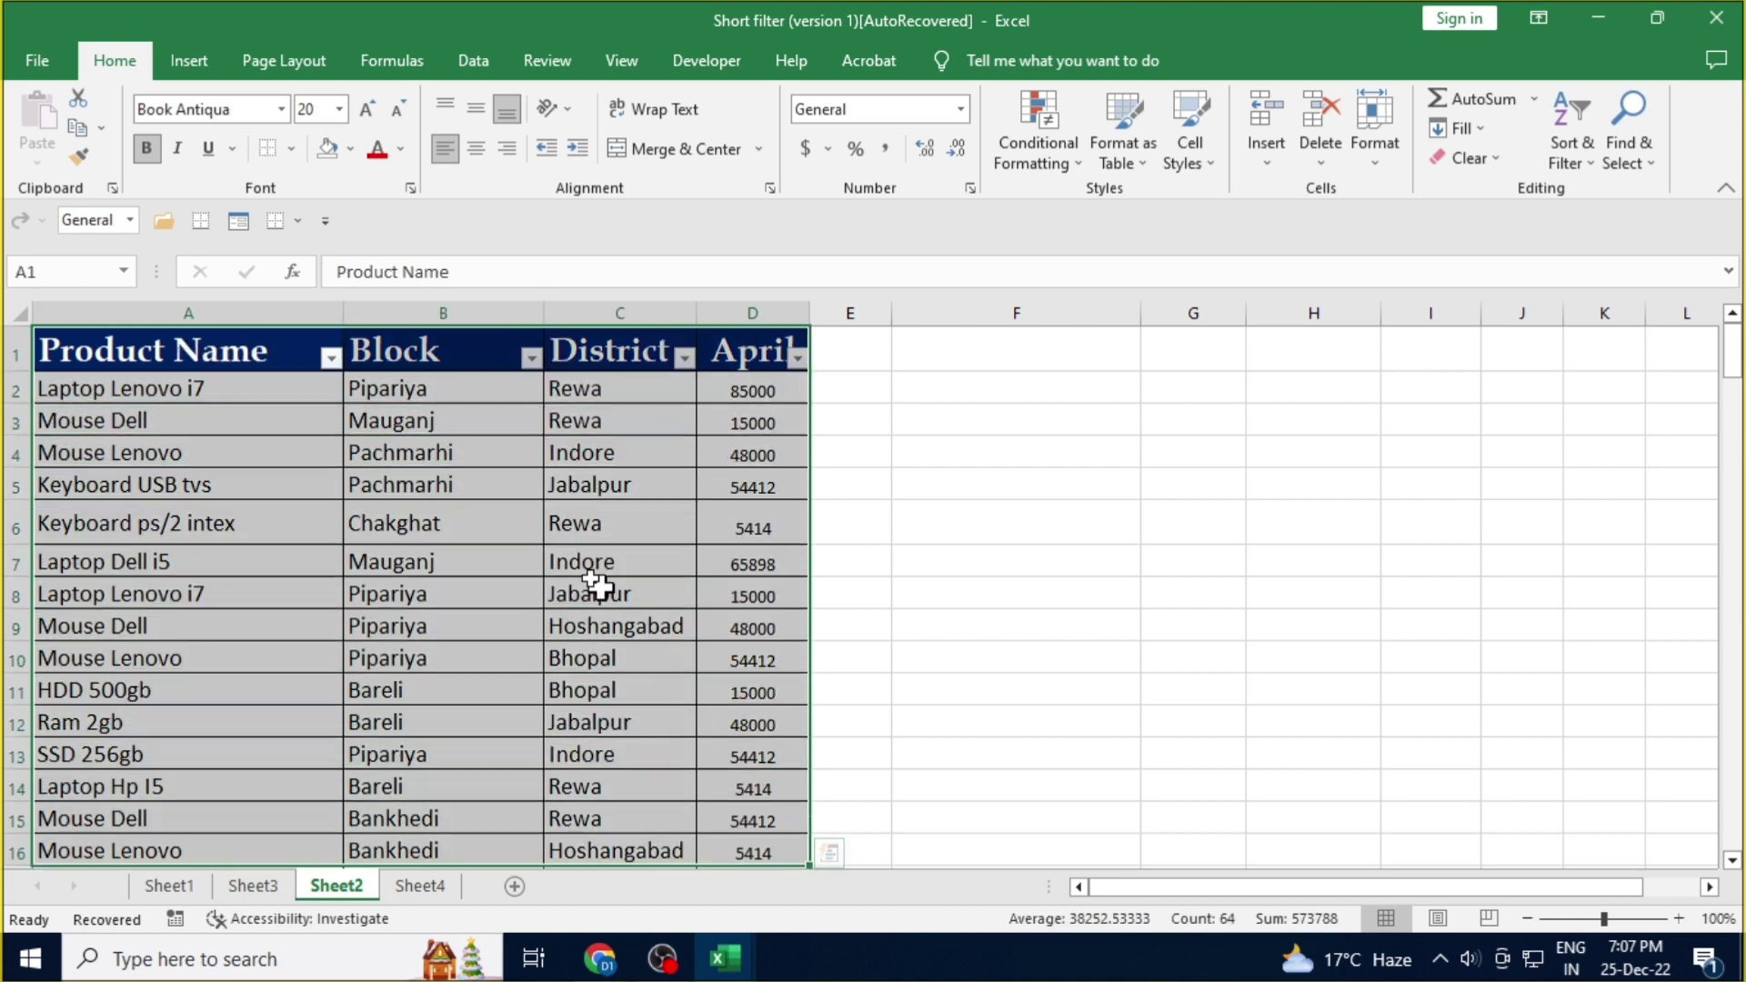
{"action": "scroll", "coordinate": [523, 546], "scroll_direction": "down", "scroll_amount": 3}
{"action": "scroll", "coordinate": [523, 546], "scroll_direction": "up", "scroll_amount": 3}
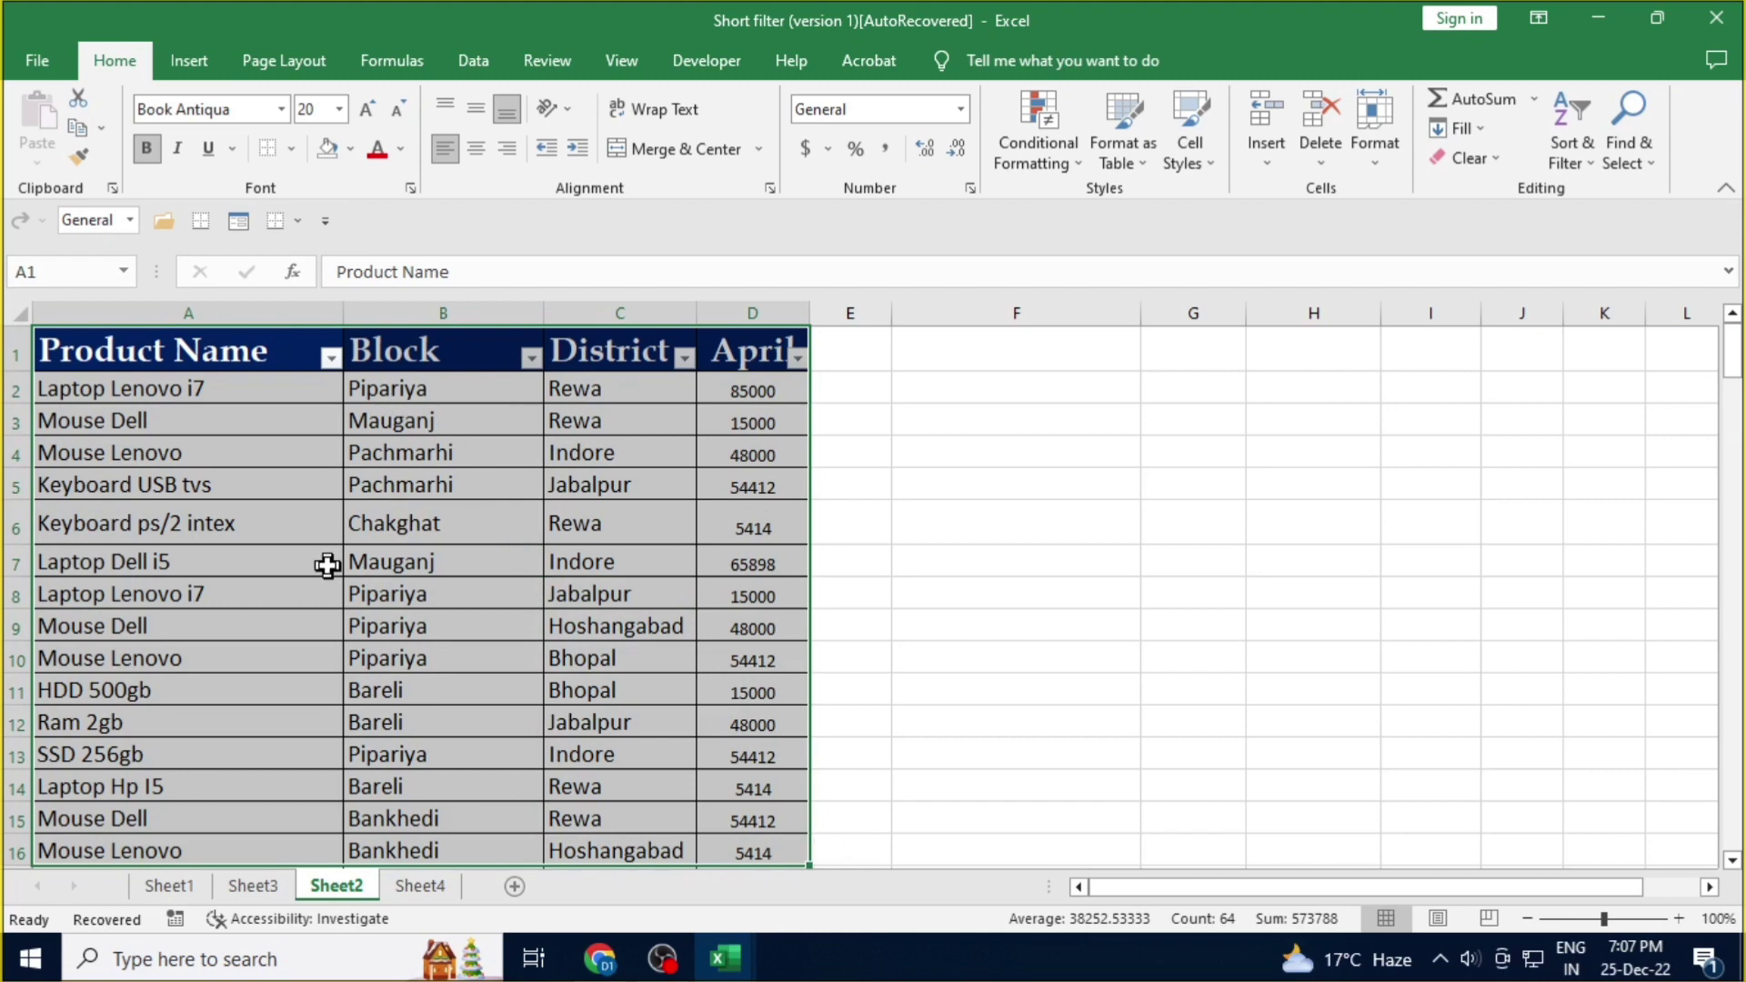
{"action": "left_click", "coordinate": [948, 352]}
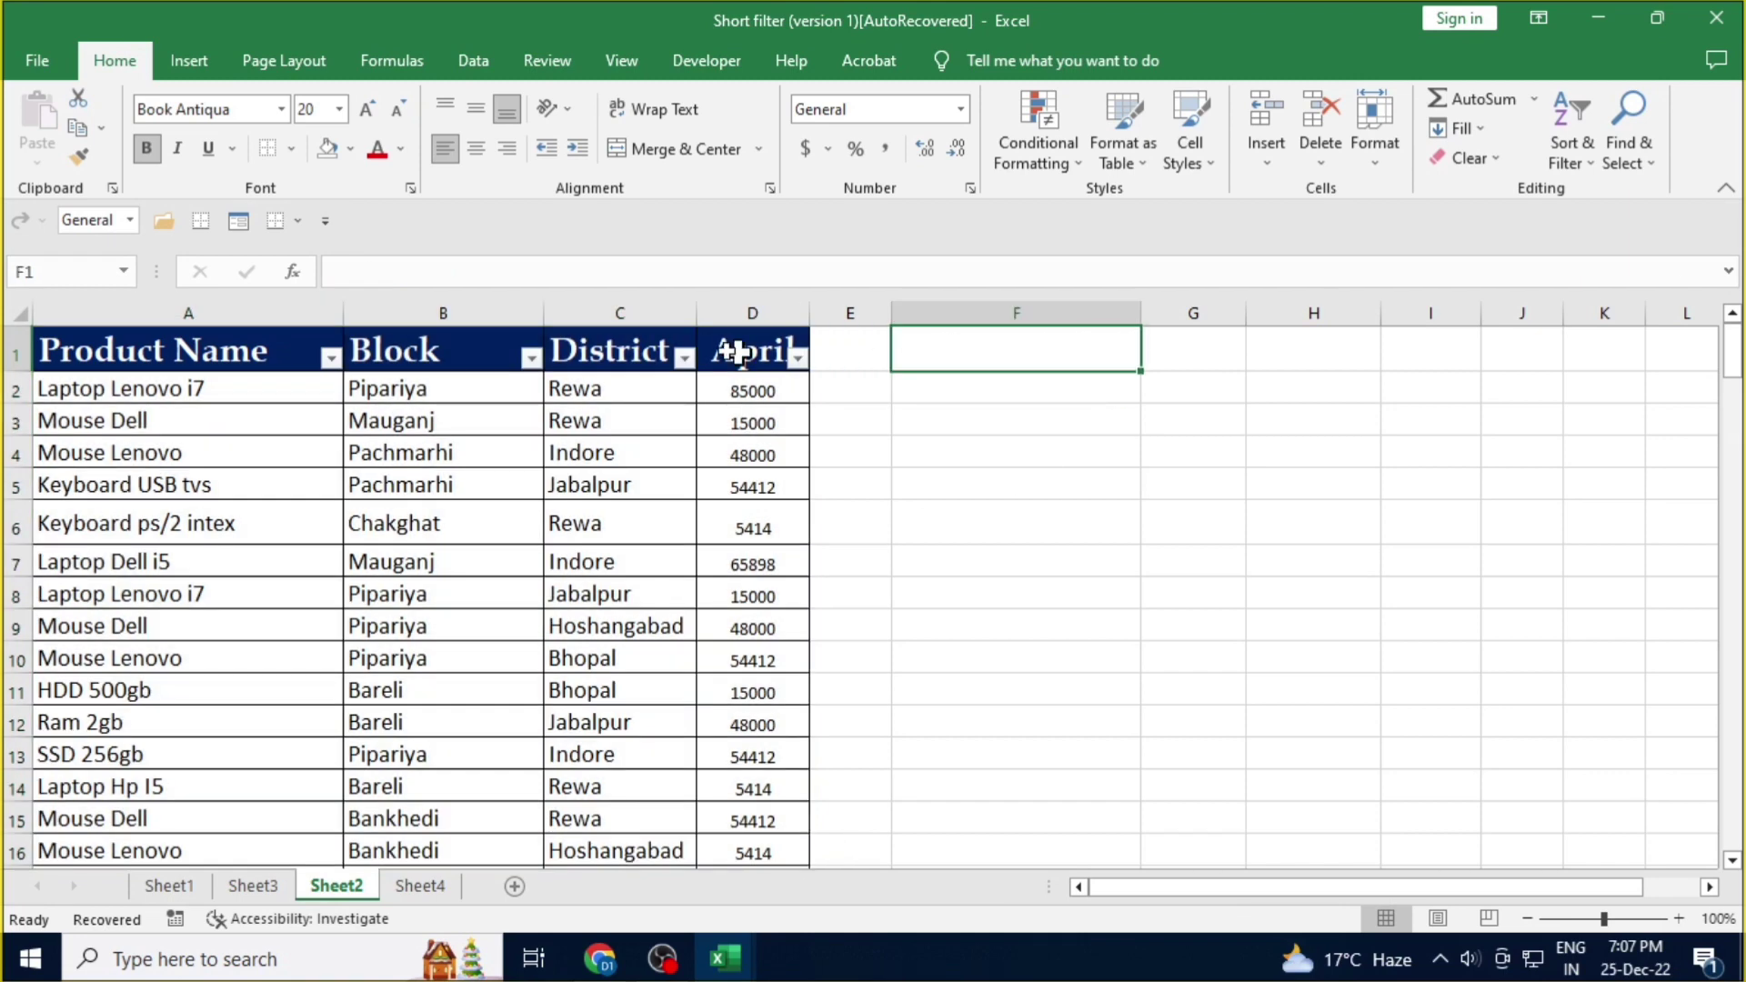
{"action": "left_click", "coordinate": [707, 518]}
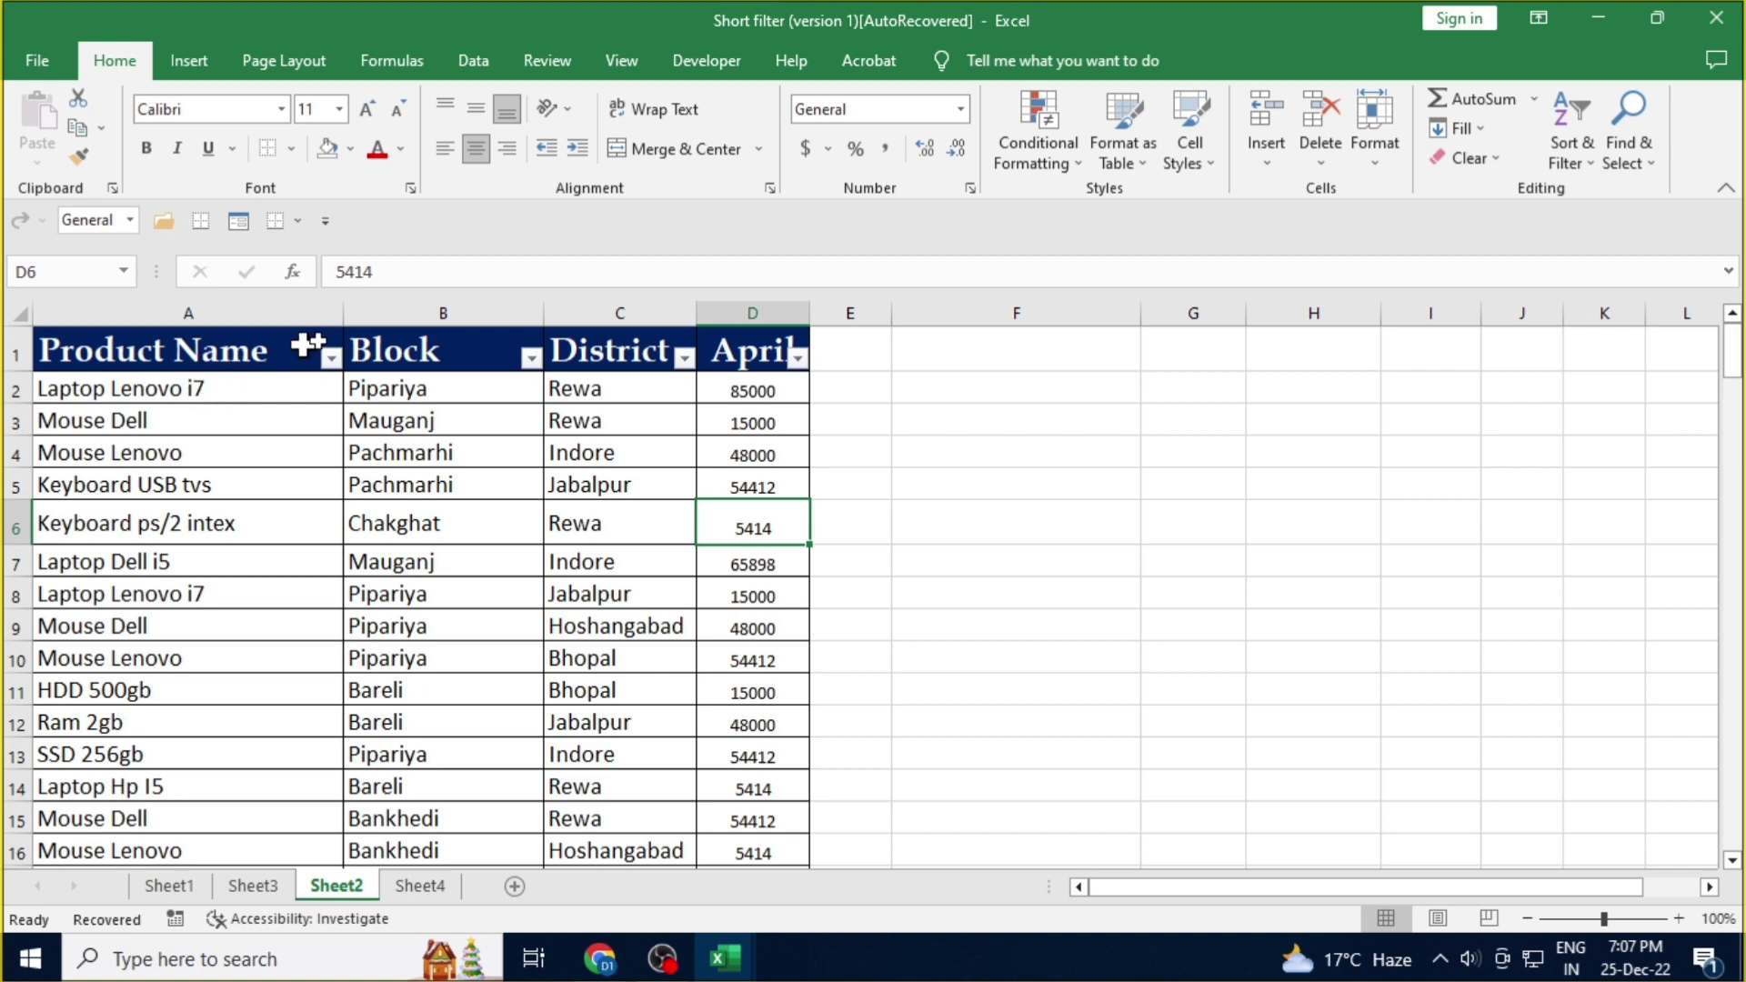
{"action": "left_click", "coordinate": [1572, 150]}
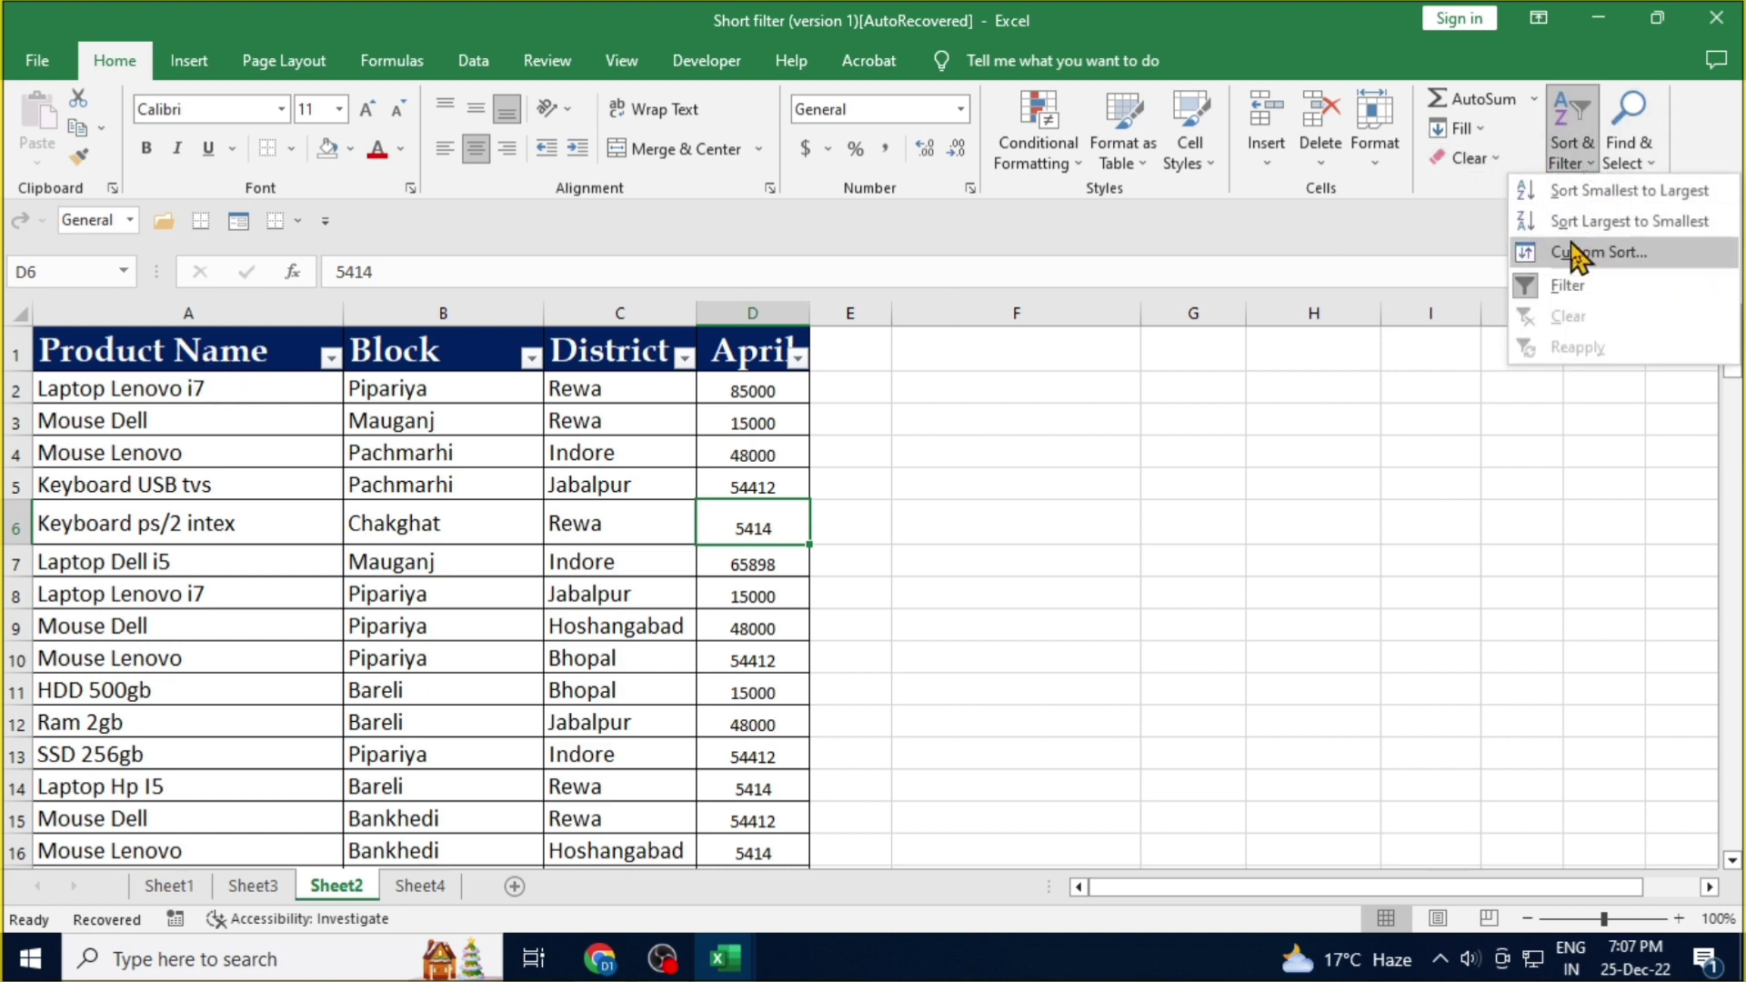
{"action": "left_click", "coordinate": [1572, 284]}
{"action": "left_click", "coordinate": [693, 523]}
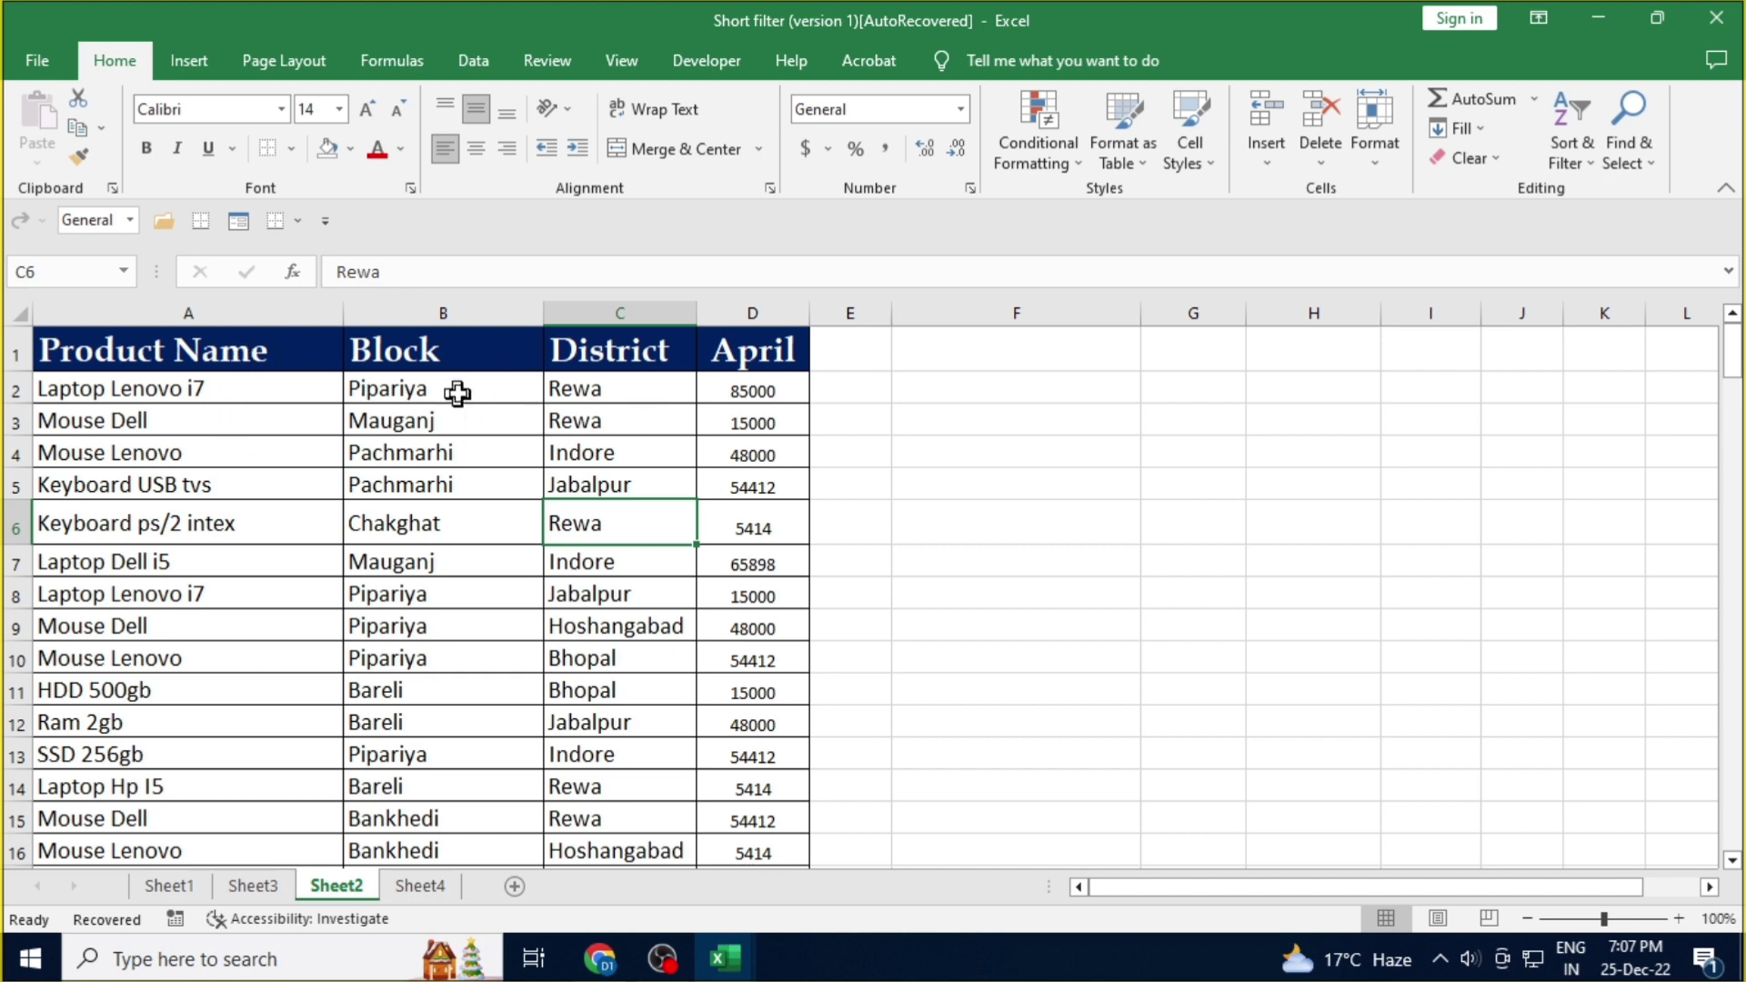
- Copy the header row A1:D1 and paste it into F1:I1
{"action": "left_click", "coordinate": [118, 348]}
{"action": "left_click_drag", "start_coordinate": [273, 349], "coordinate": [722, 350]}
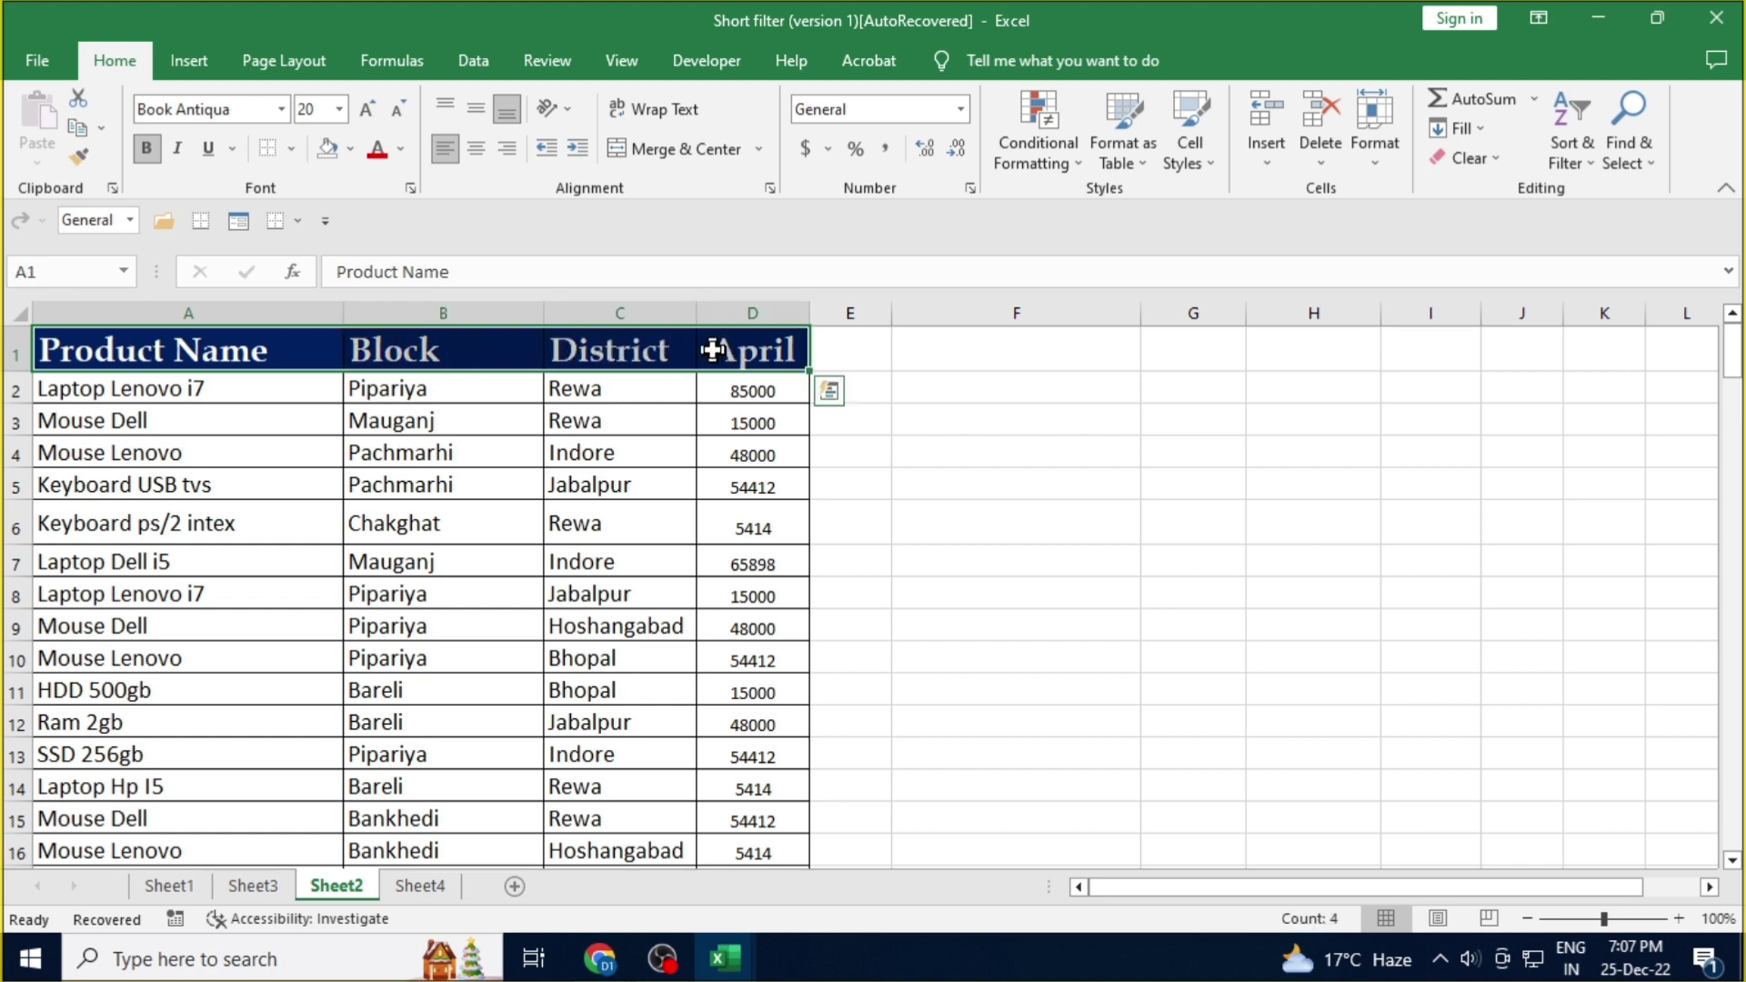
{"action": "key", "text": "ctrl+c"}
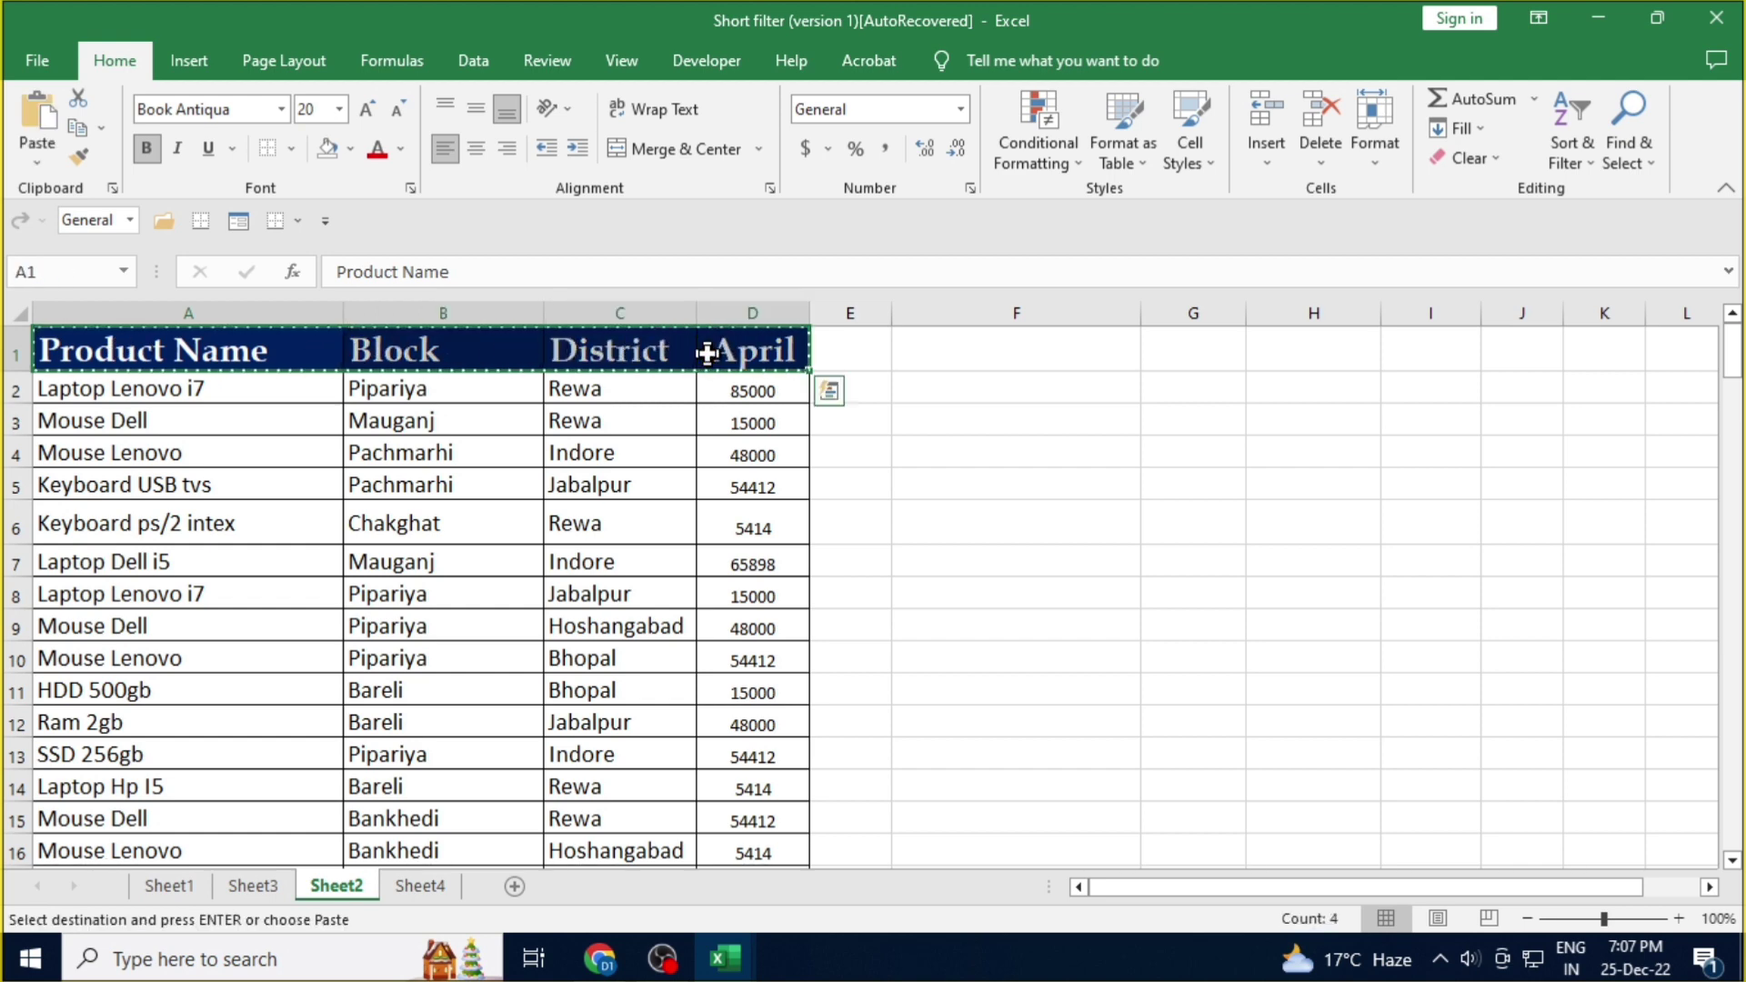
{"action": "left_click", "coordinate": [1016, 358]}
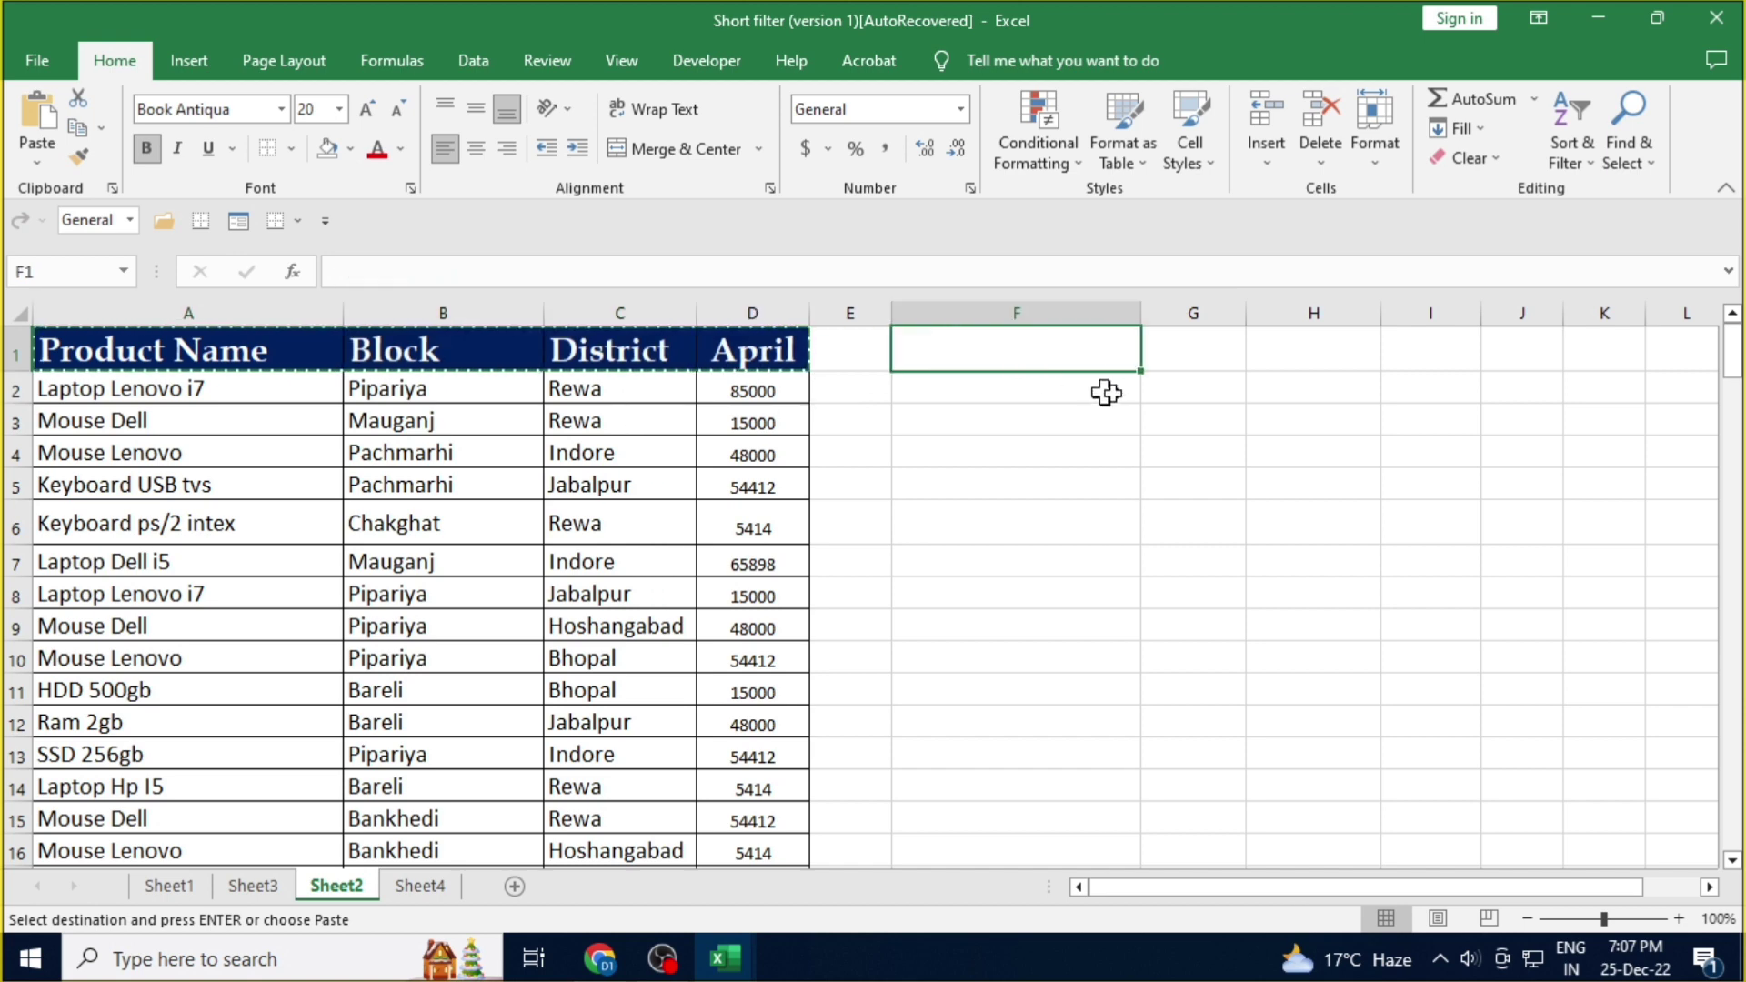
{"action": "key", "text": "ctrl+v"}
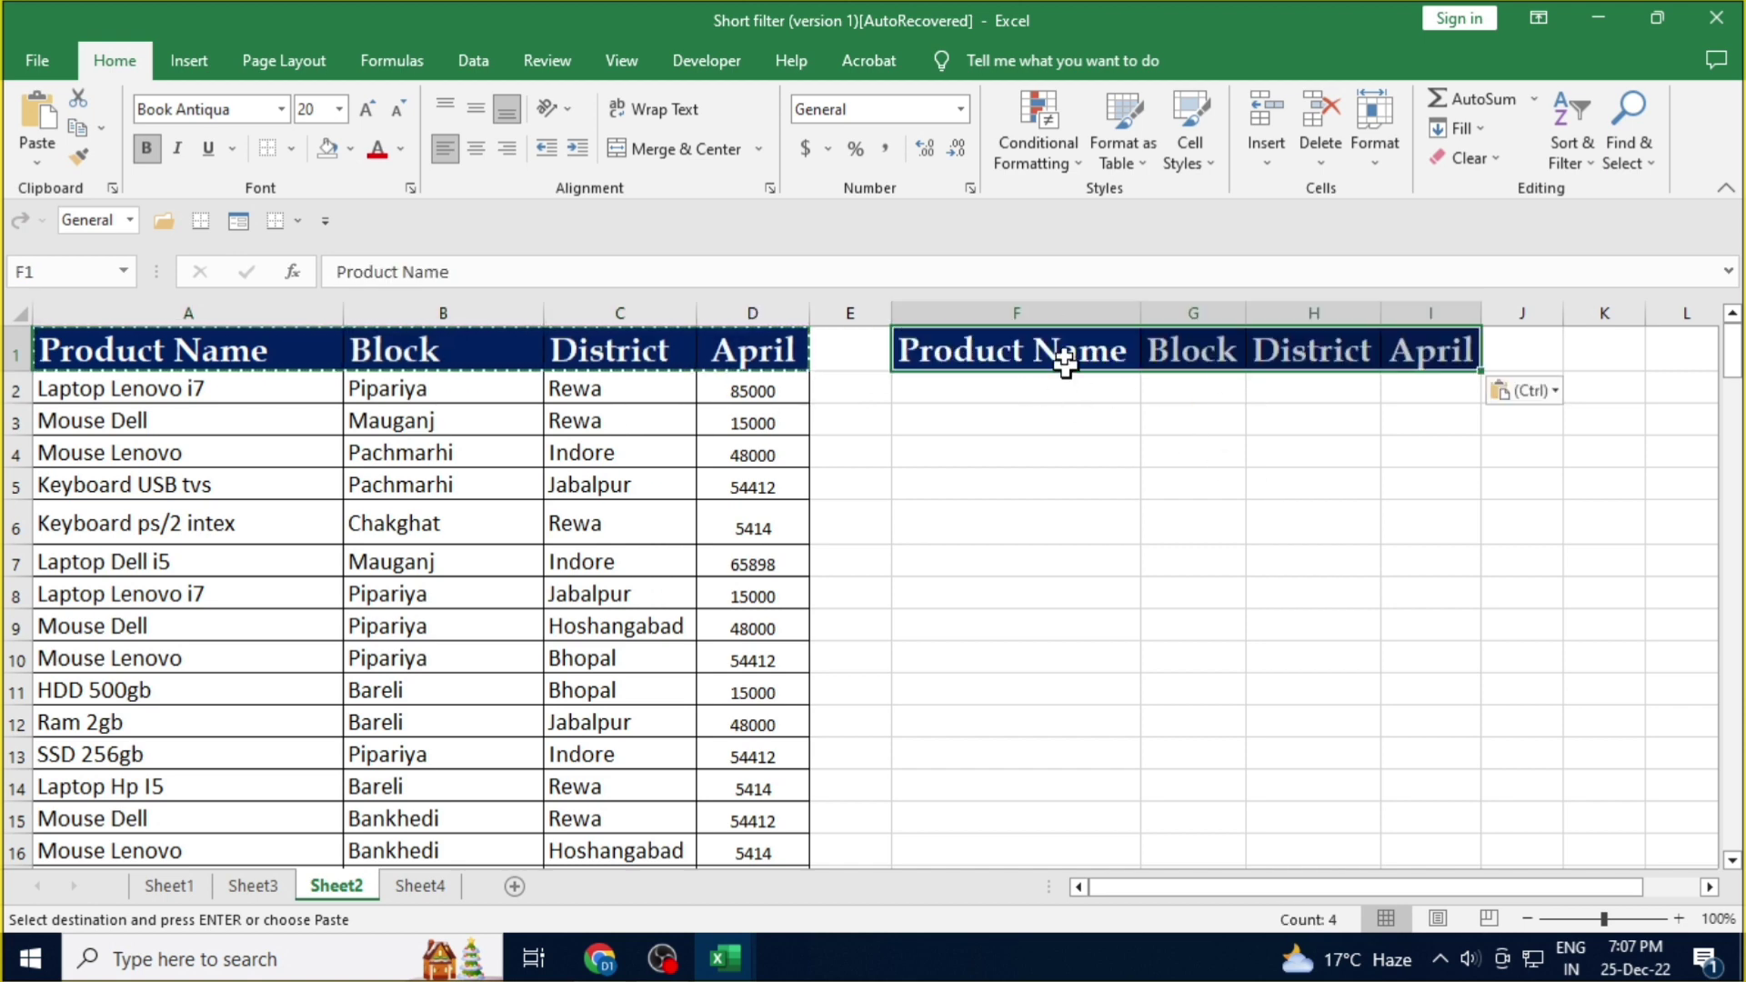
- Look over the table cells and select a cell containing Rewa
{"action": "left_click", "coordinate": [1202, 398]}
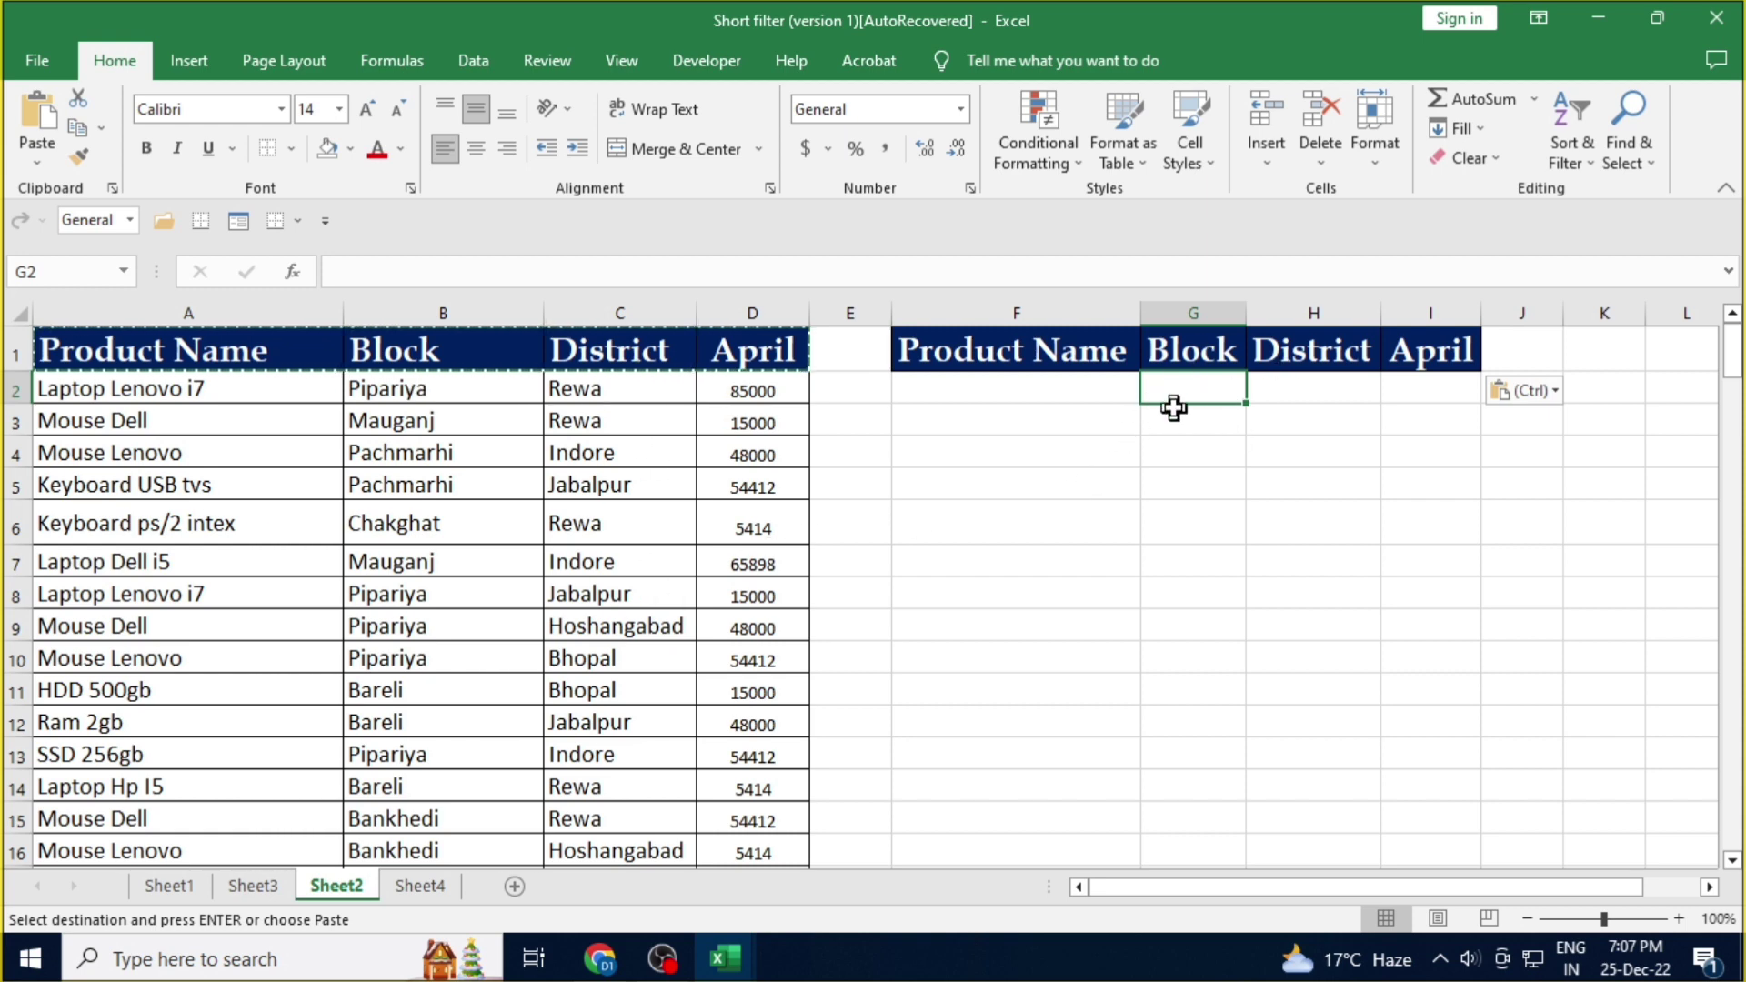
{"action": "left_click", "coordinate": [535, 421]}
{"action": "left_click_drag", "start_coordinate": [906, 350], "coordinate": [1400, 354]}
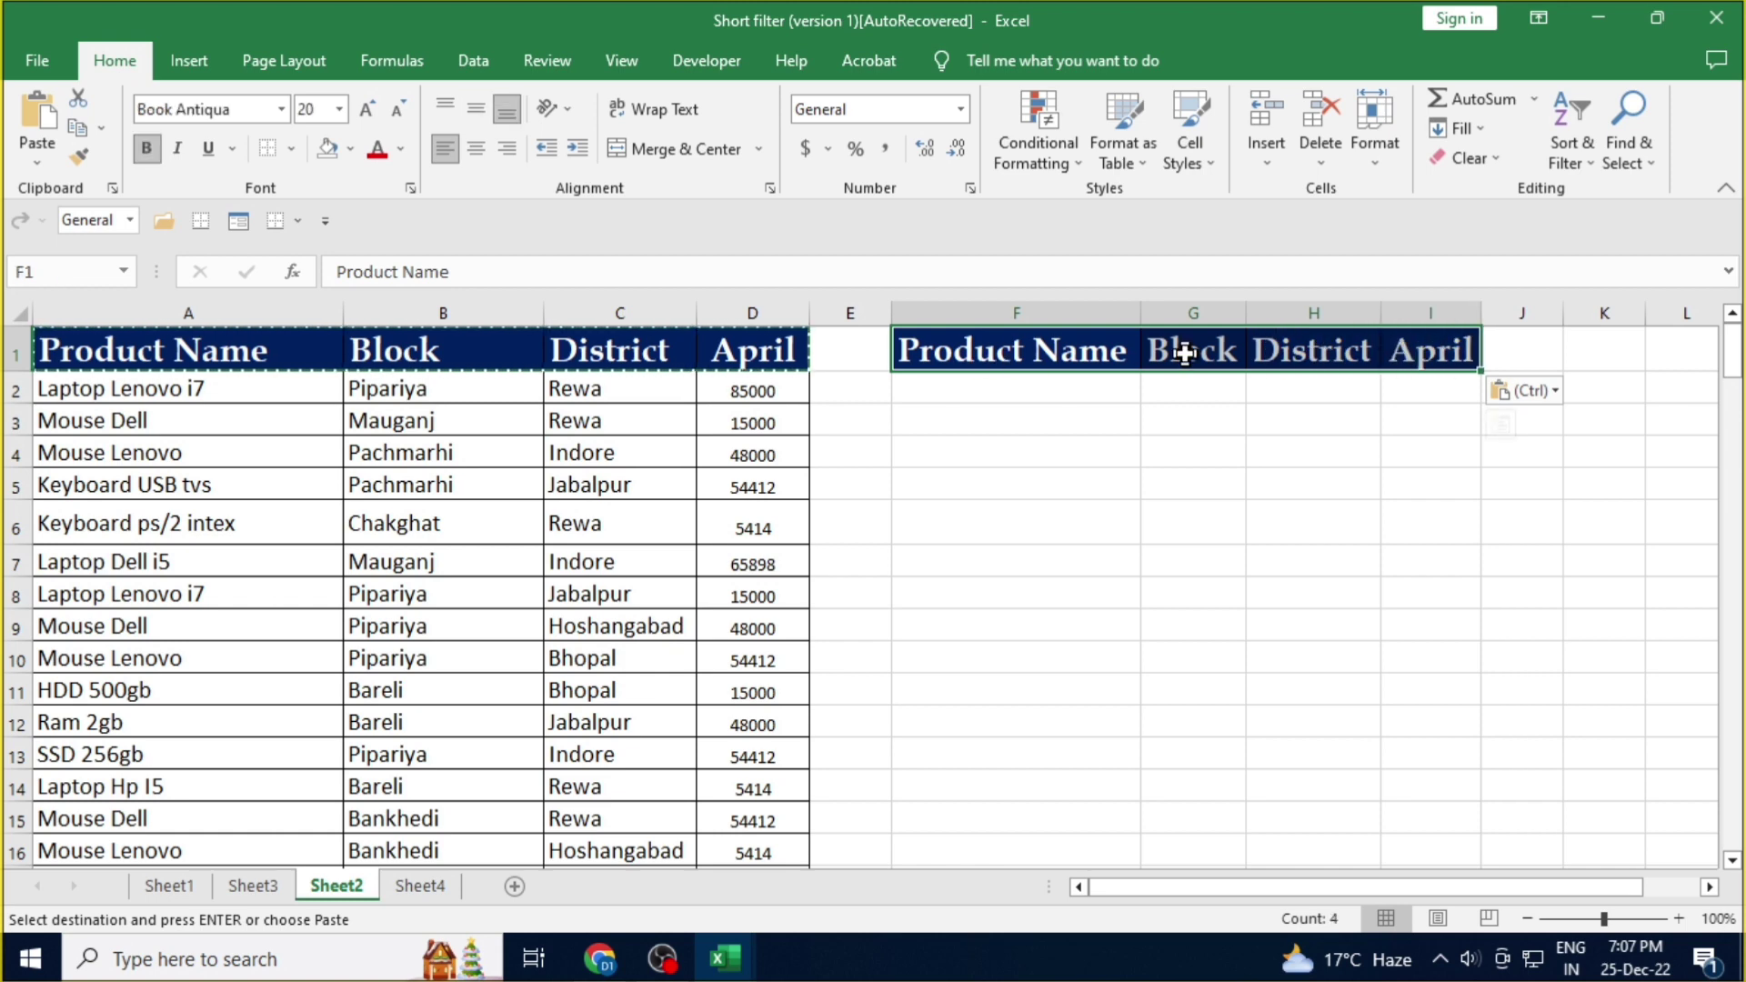
{"action": "left_click", "coordinate": [460, 477]}
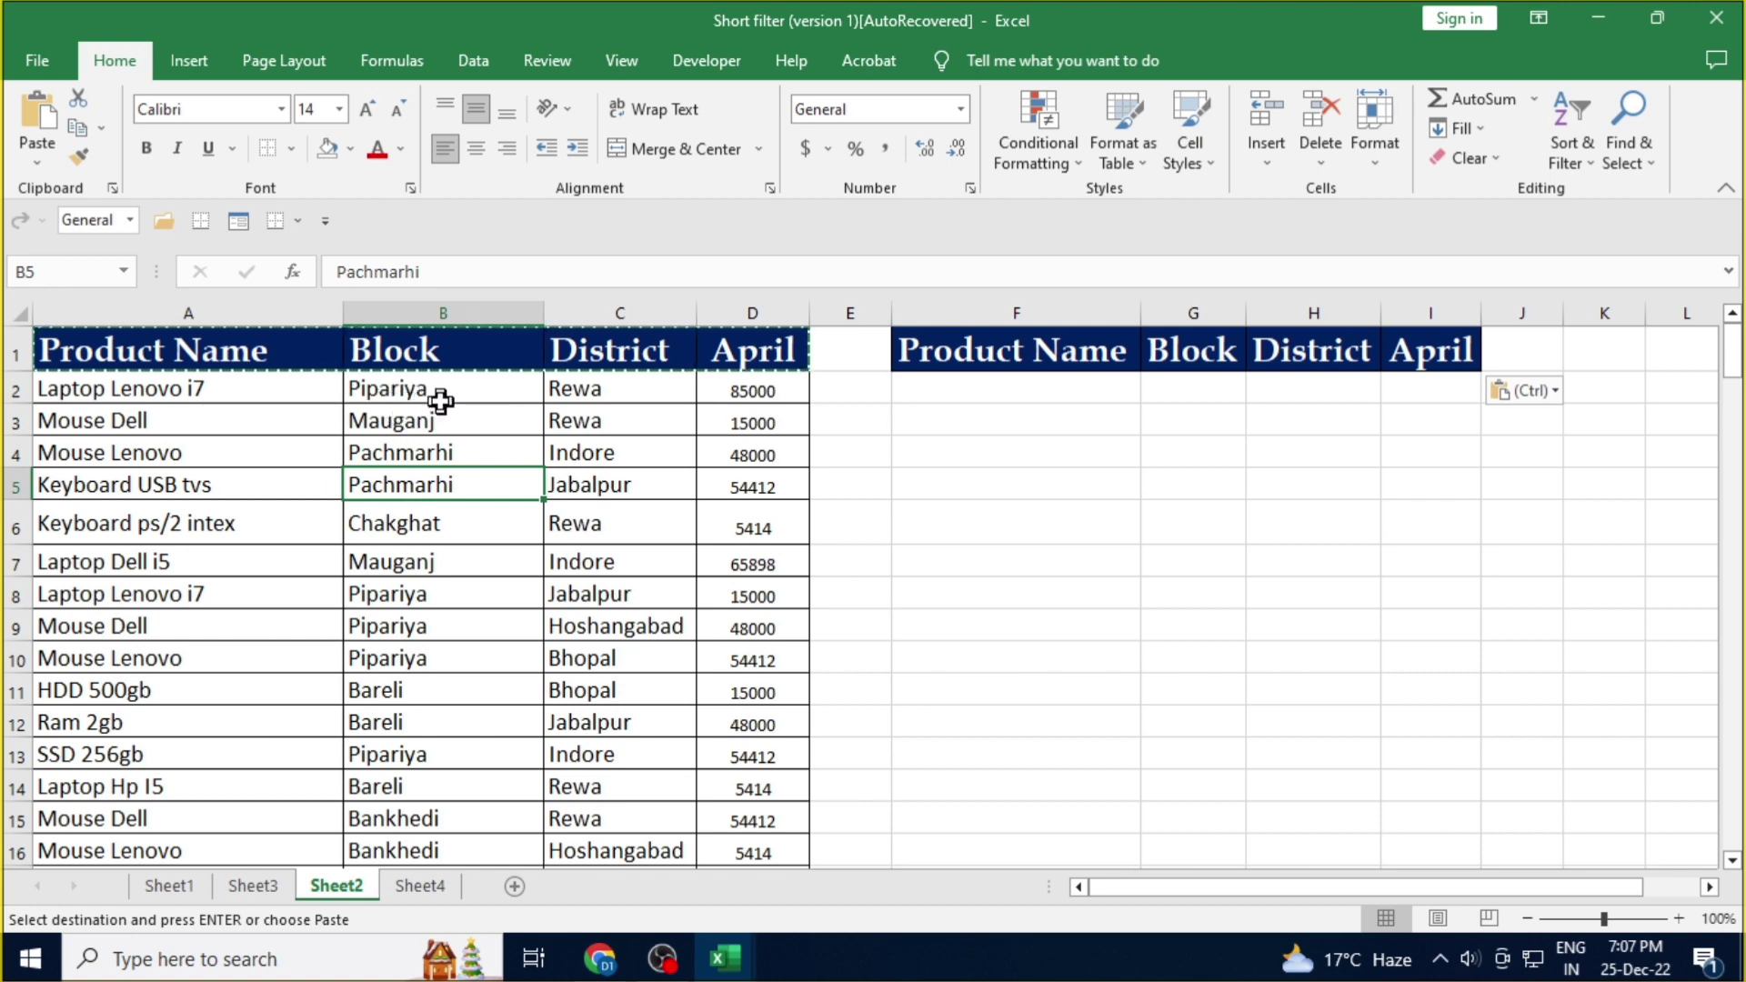
{"action": "left_click", "coordinate": [604, 397]}
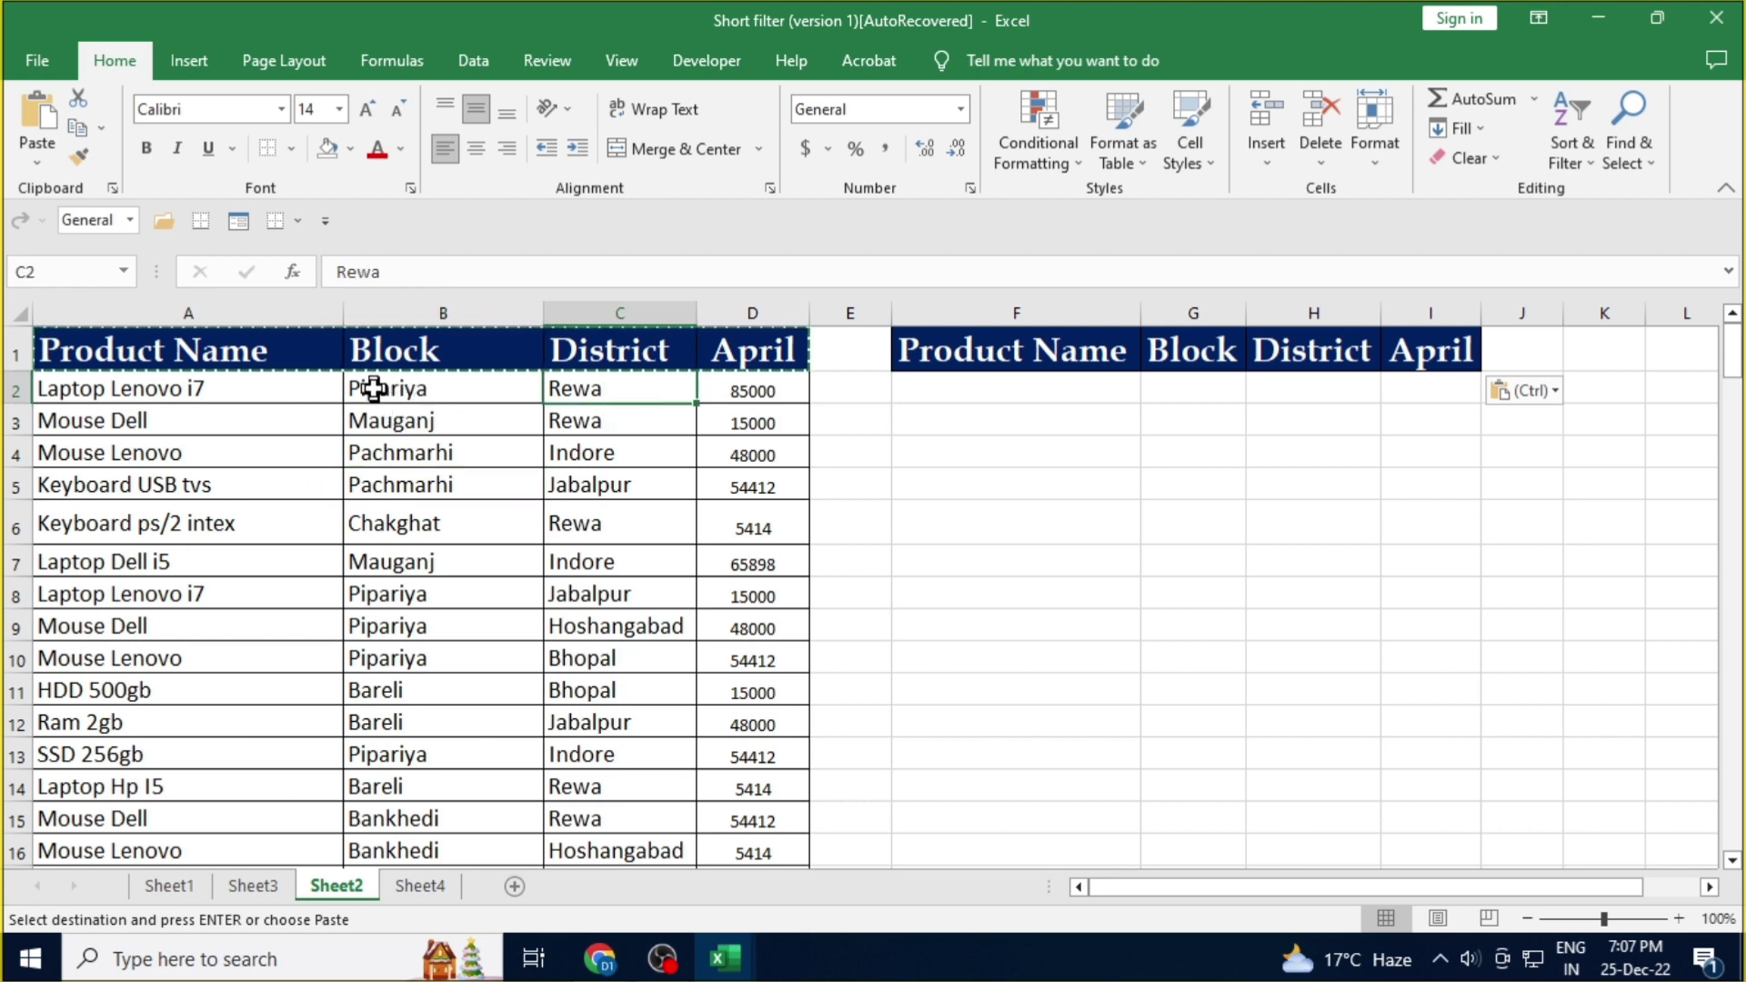
{"action": "left_click", "coordinate": [455, 400]}
{"action": "left_click_drag", "start_coordinate": [459, 488], "coordinate": [646, 487]}
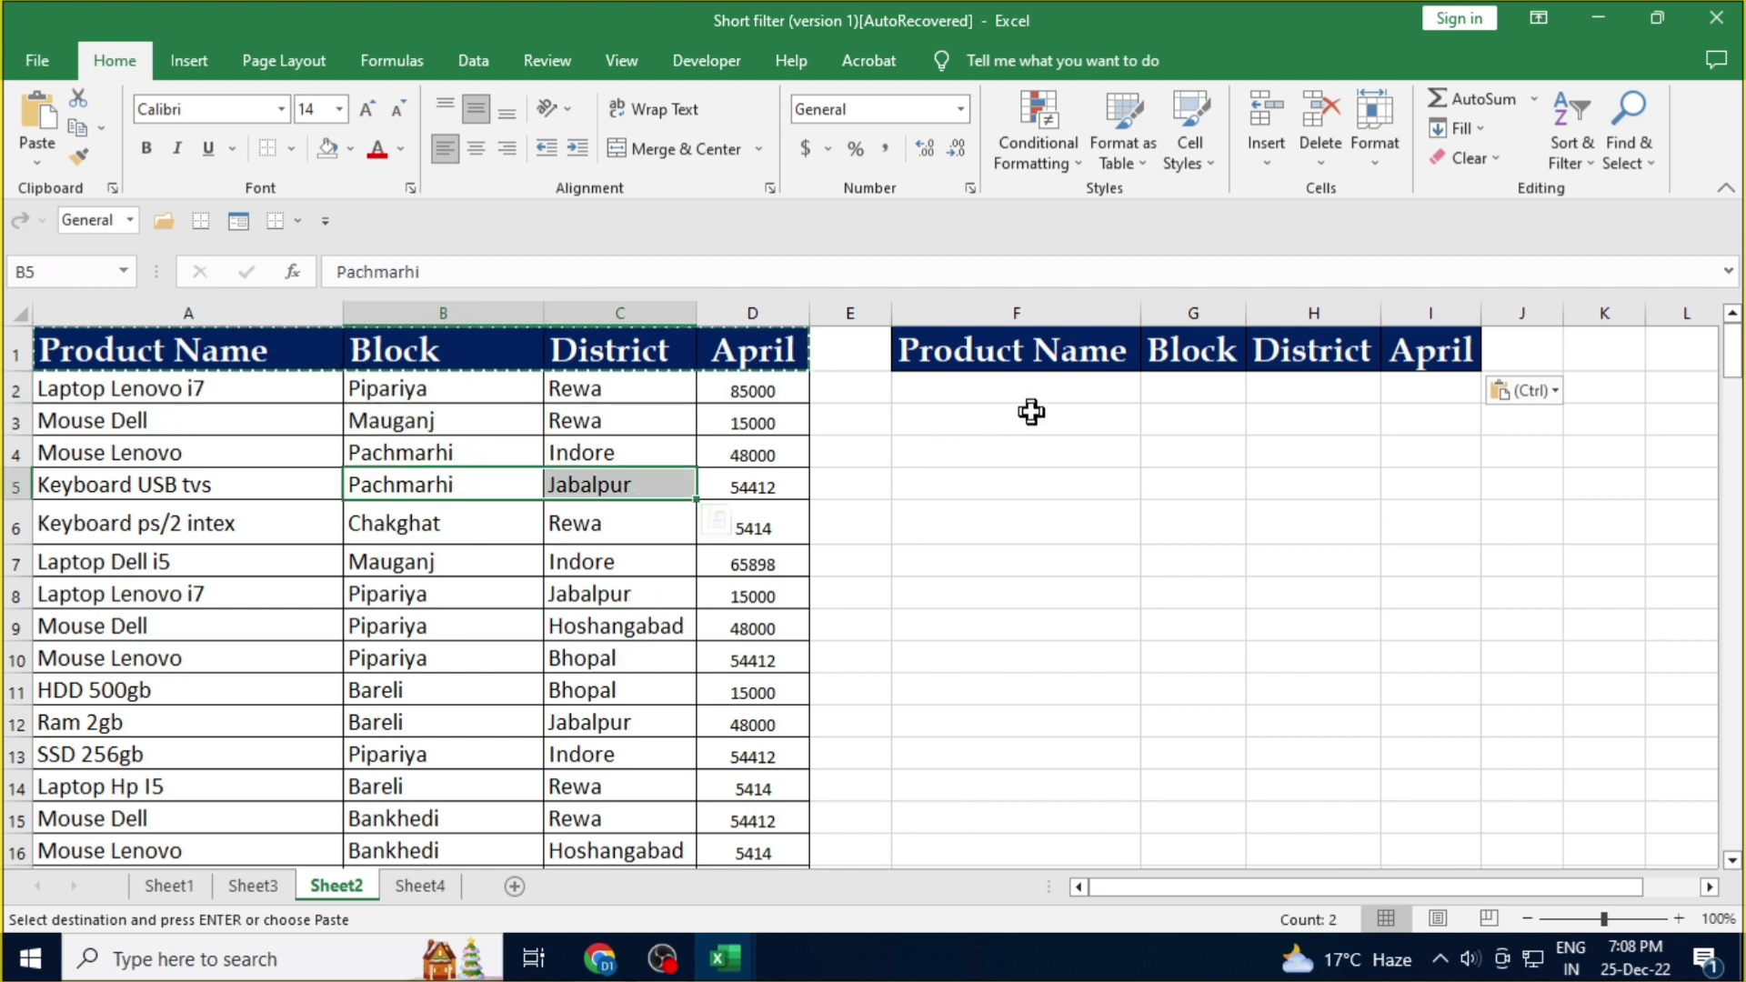
{"action": "left_click", "coordinate": [1188, 390]}
{"action": "left_click", "coordinate": [458, 511]}
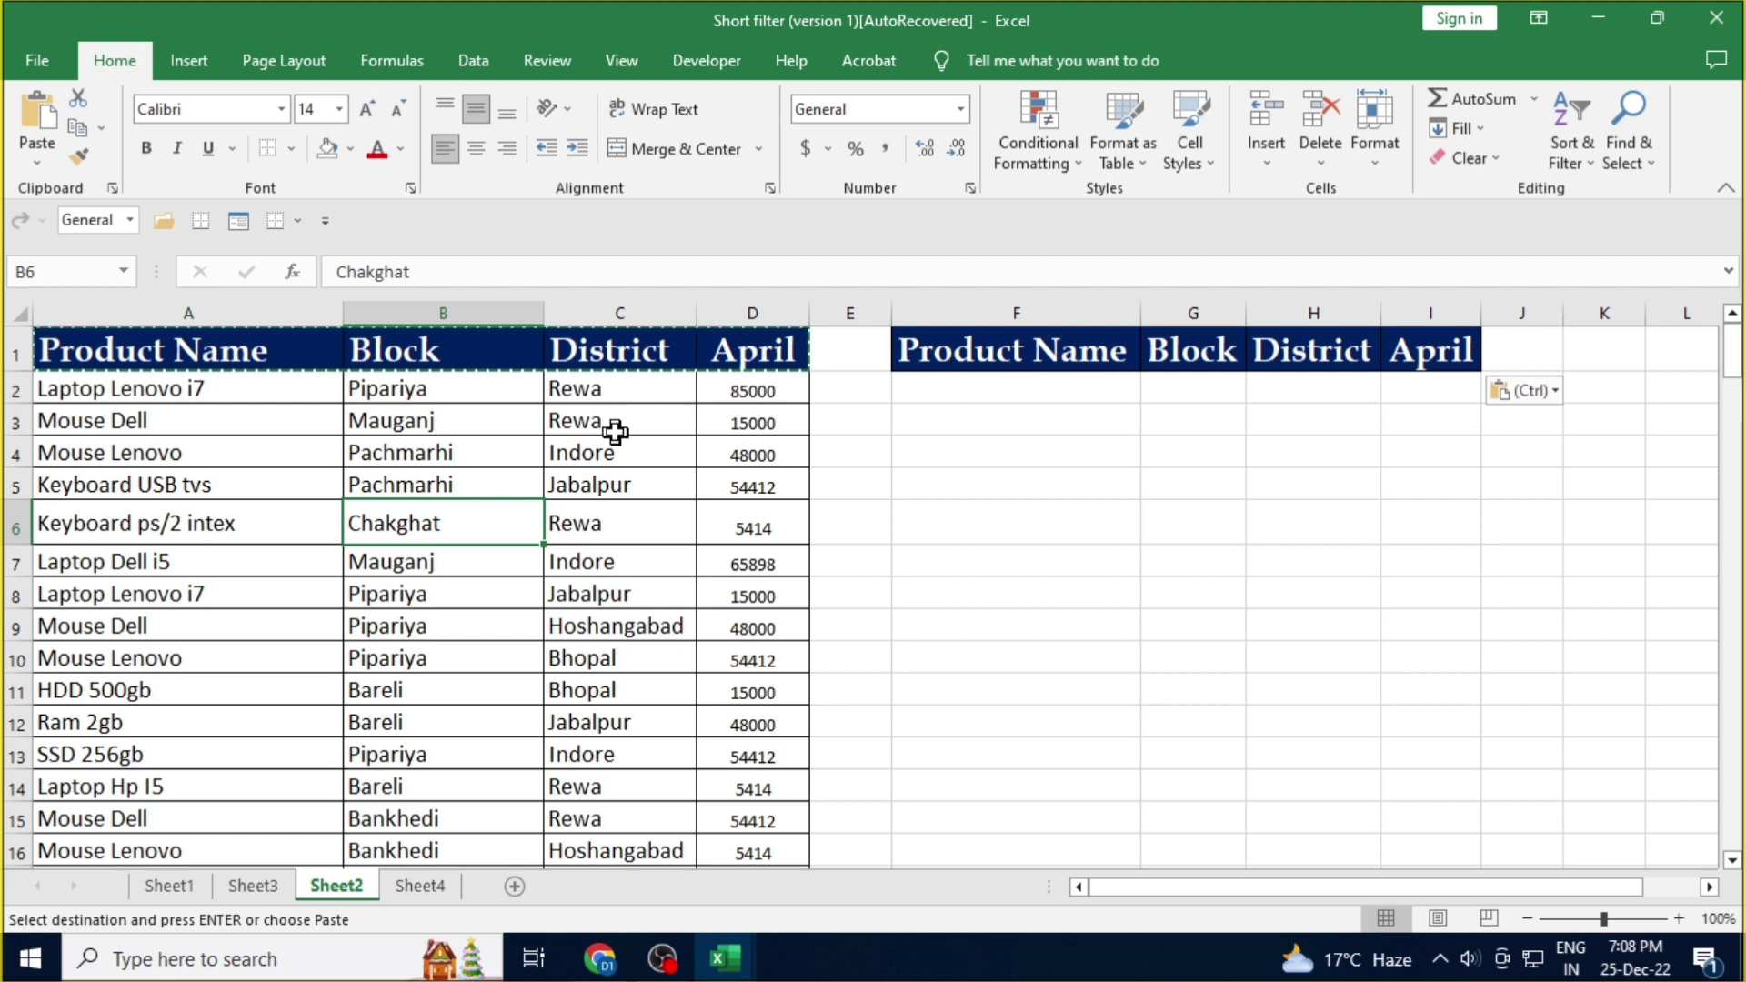
{"action": "left_click", "coordinate": [610, 421]}
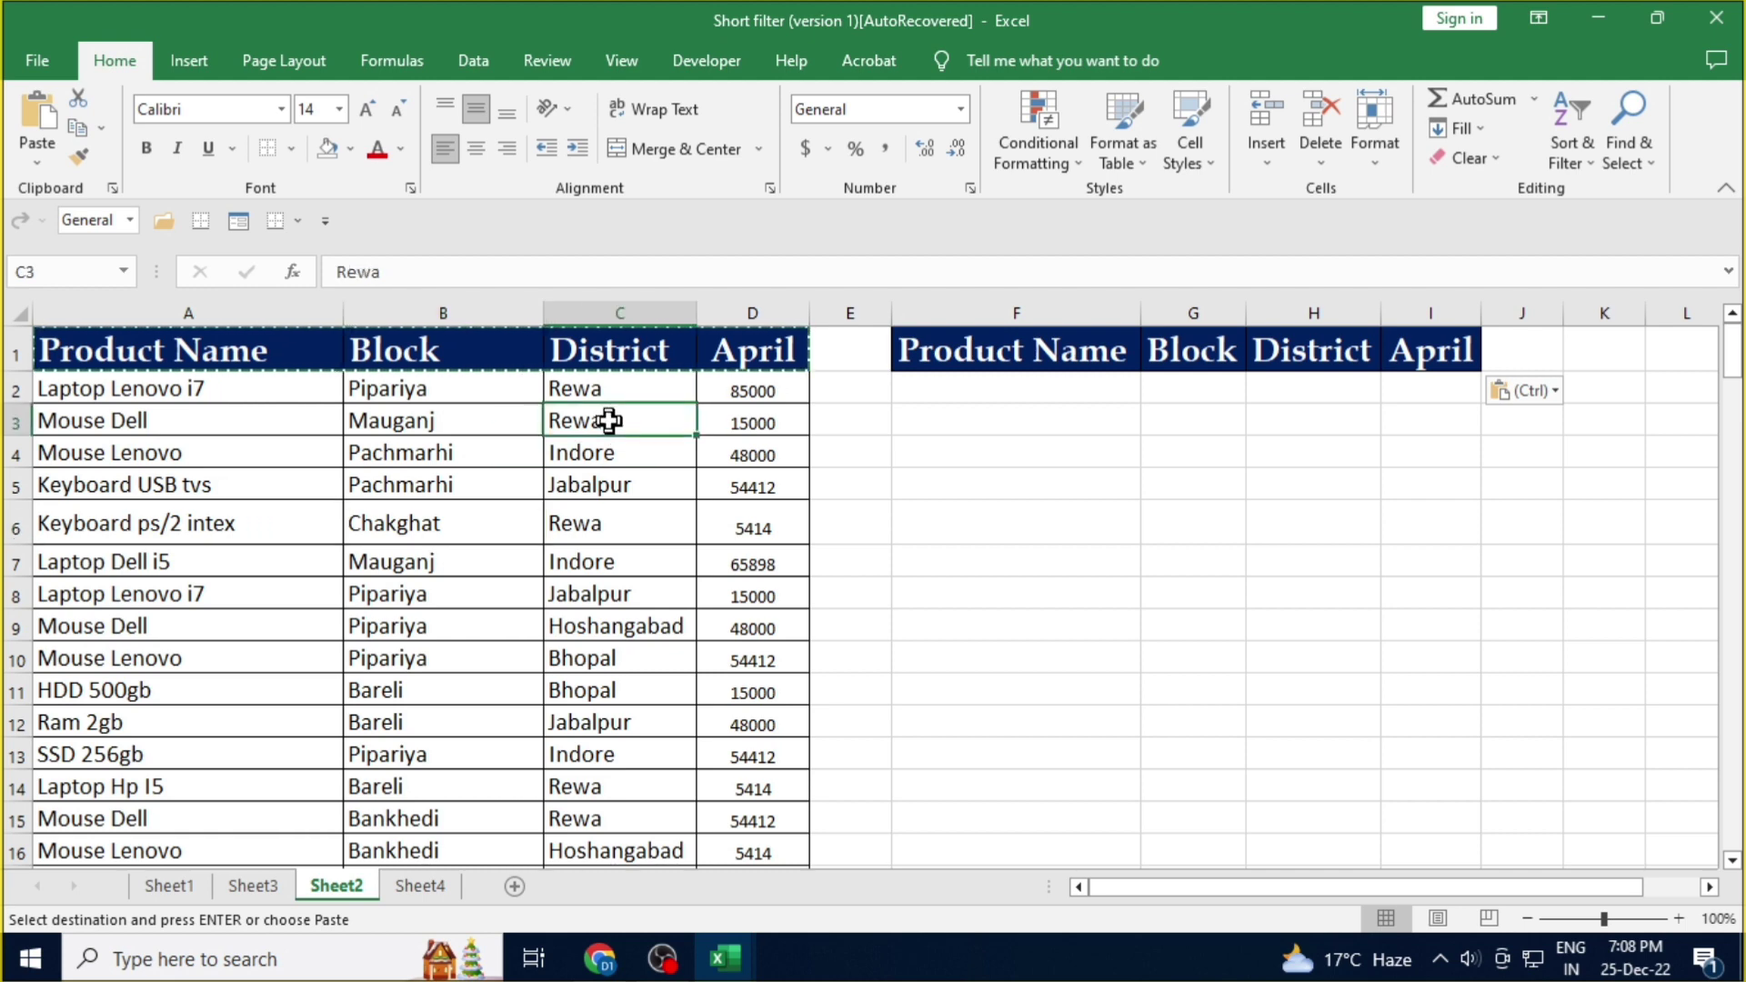
- Paste Rewa into H2 under District, then select the F1:I2 criteria block
{"action": "key", "text": "ctrl+c"}
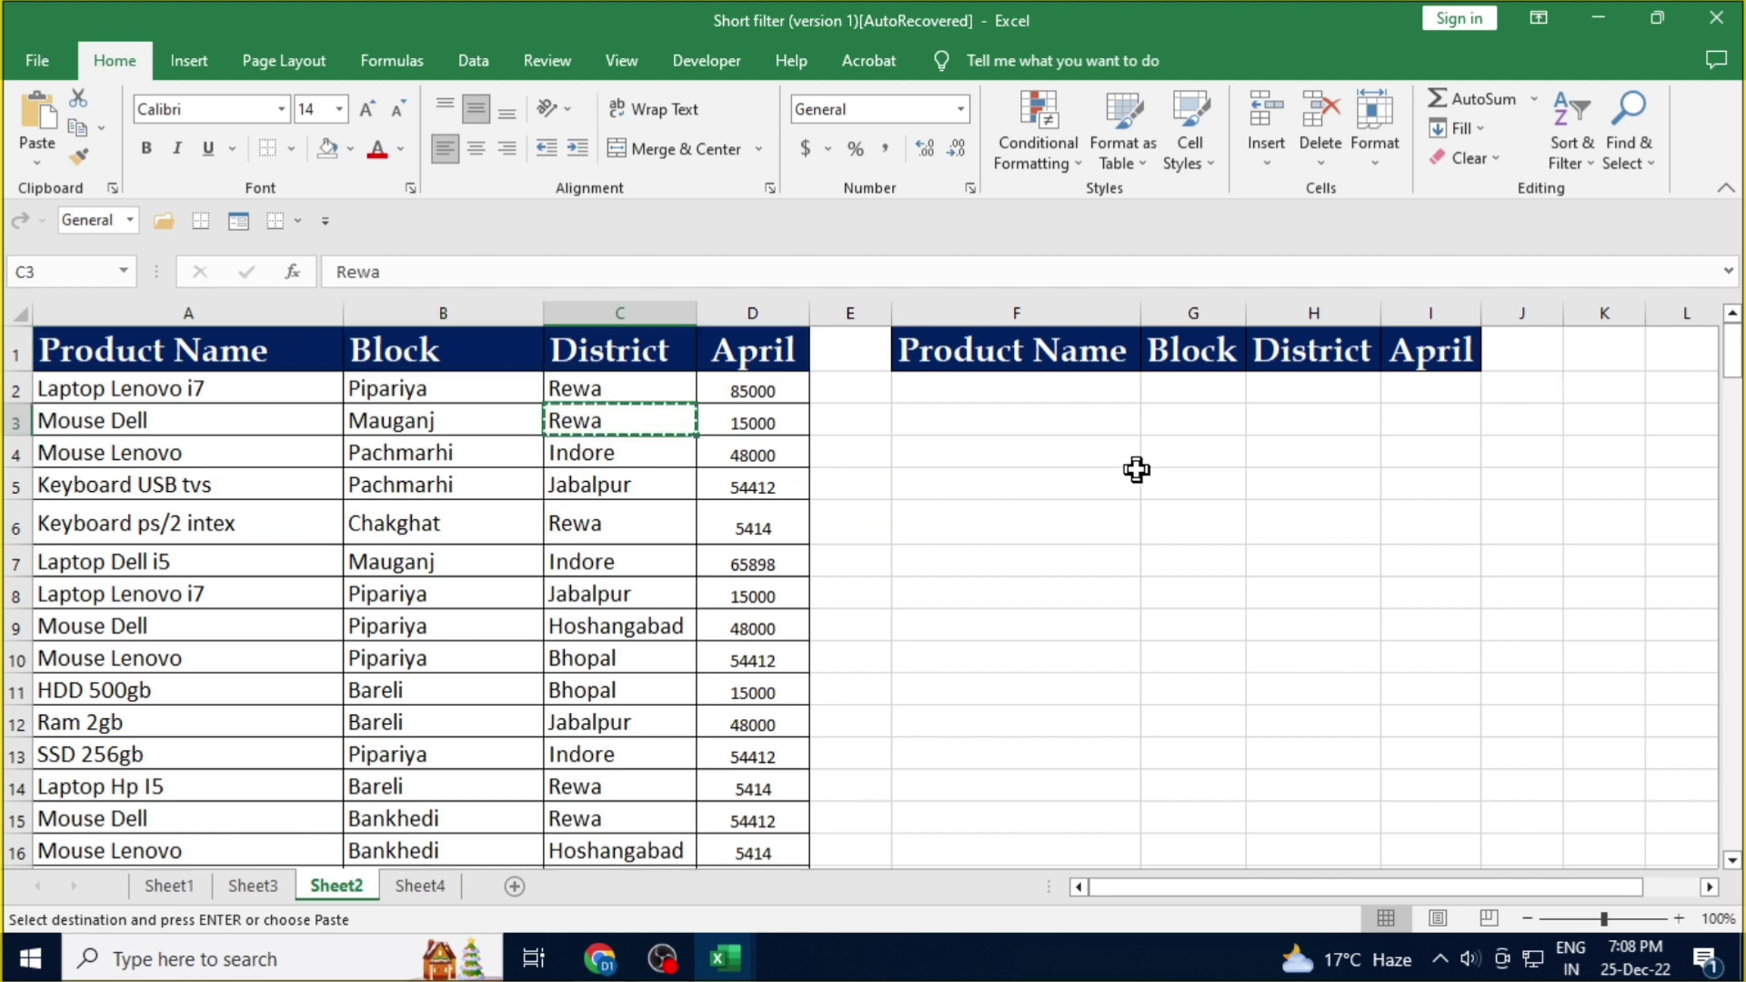
{"action": "left_click", "coordinate": [1338, 378]}
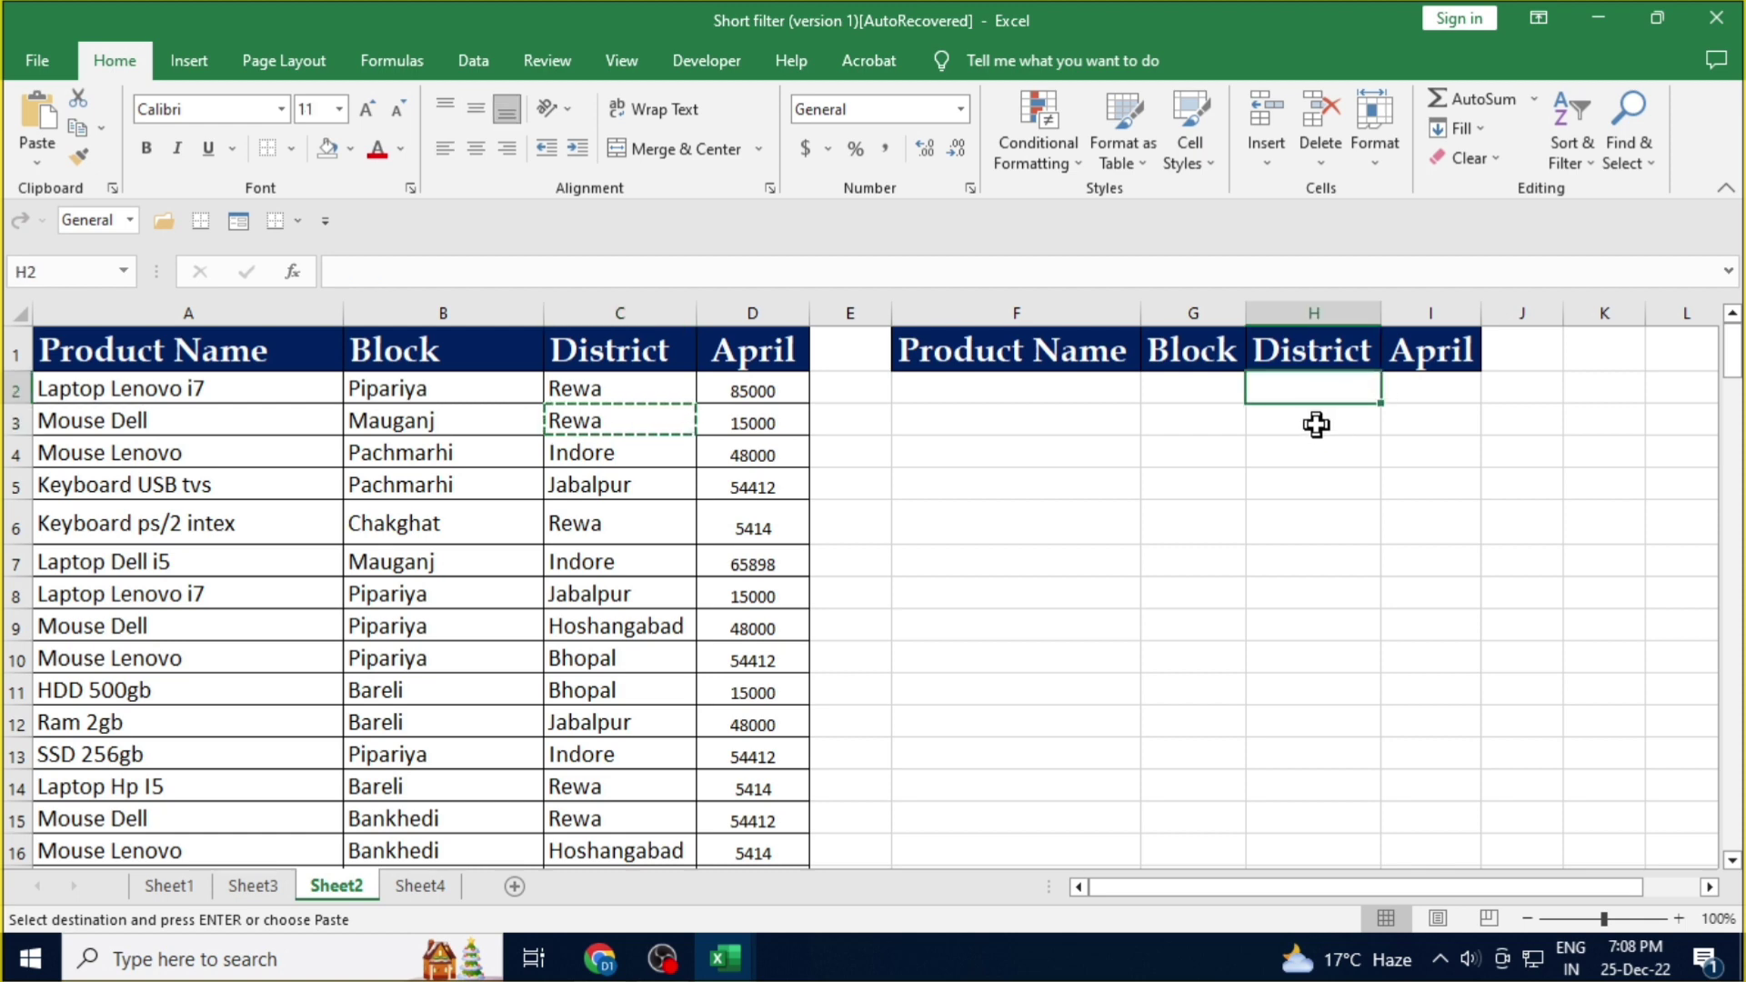
{"action": "key", "text": "ctrl+v"}
{"action": "left_click", "coordinate": [1291, 472]}
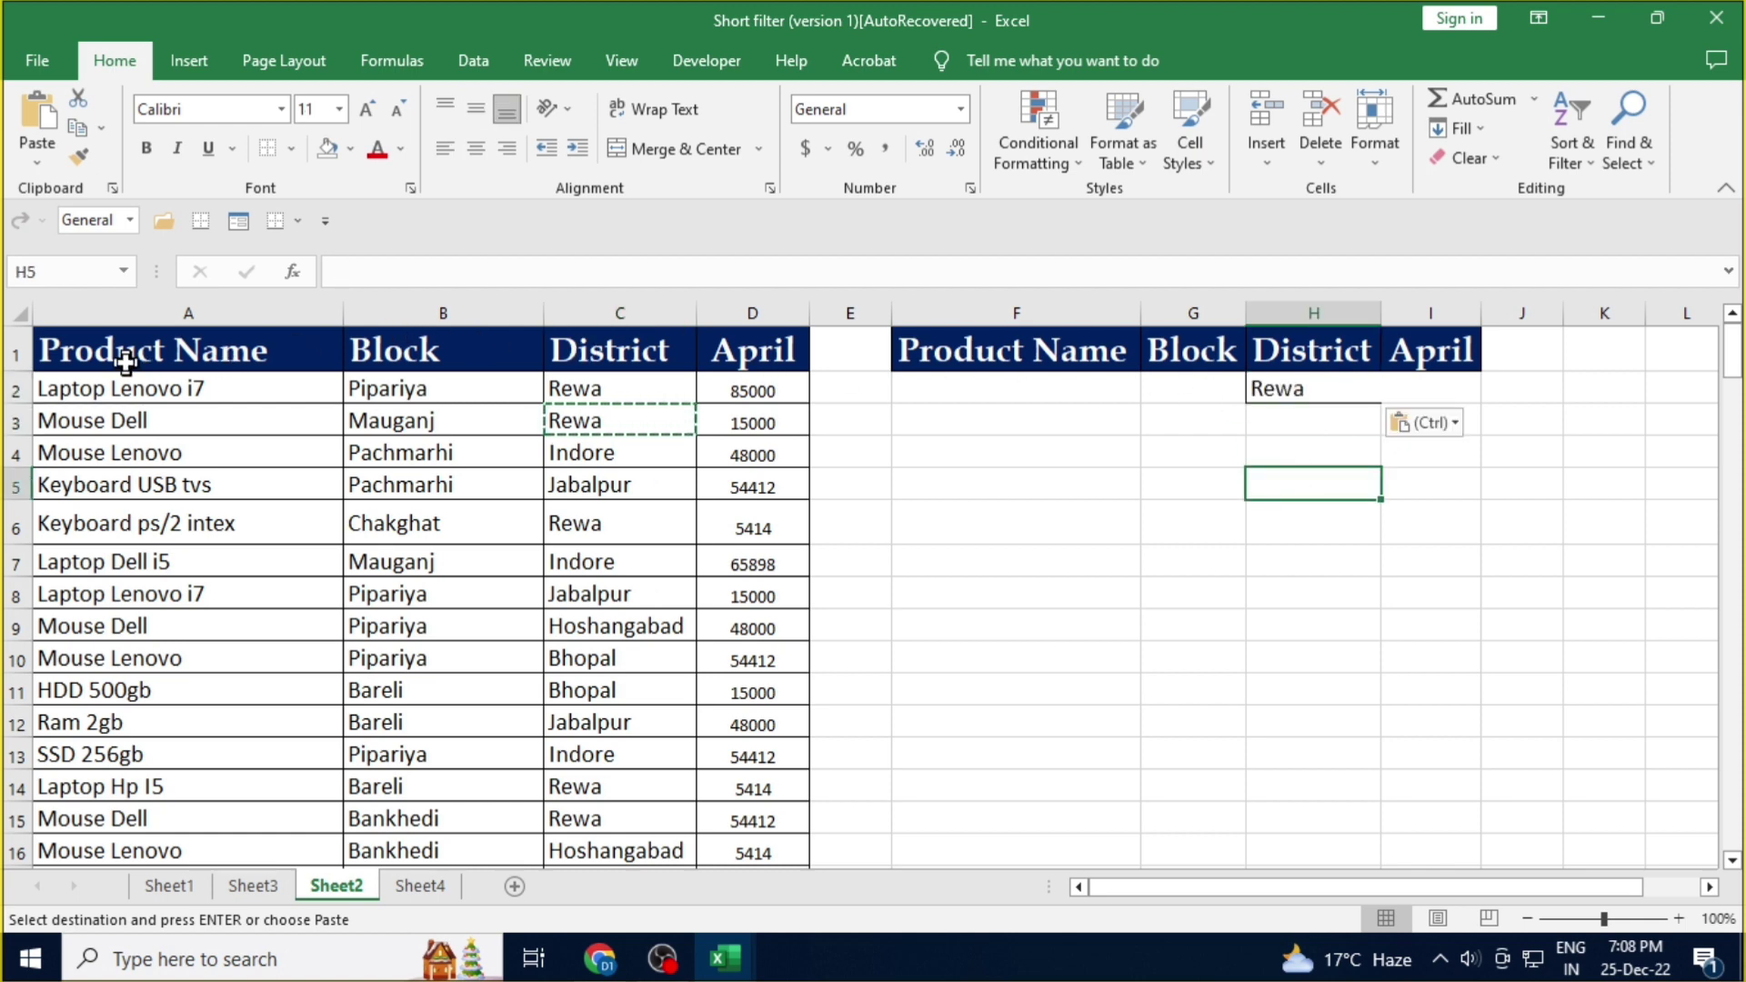
{"action": "left_click_drag", "start_coordinate": [125, 362], "coordinate": [757, 887]}
{"action": "scroll", "coordinate": [1132, 660], "scroll_direction": "up", "scroll_amount": 2}
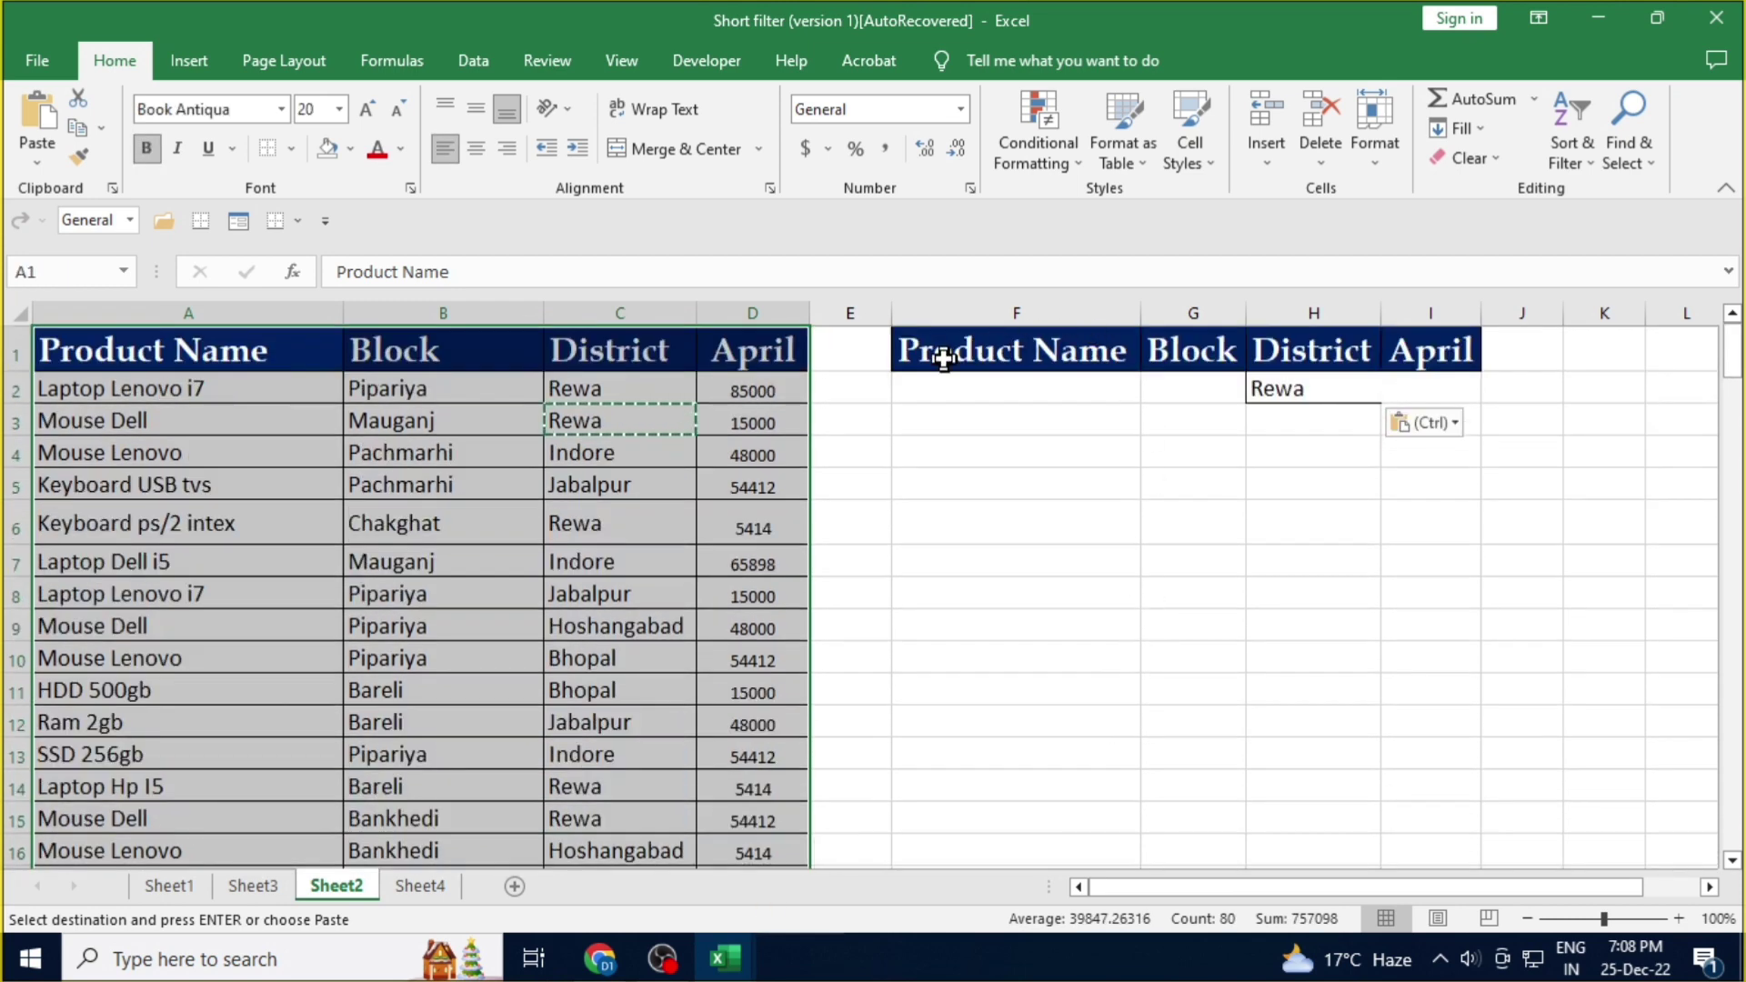
{"action": "left_click_drag", "start_coordinate": [943, 357], "coordinate": [1470, 387]}
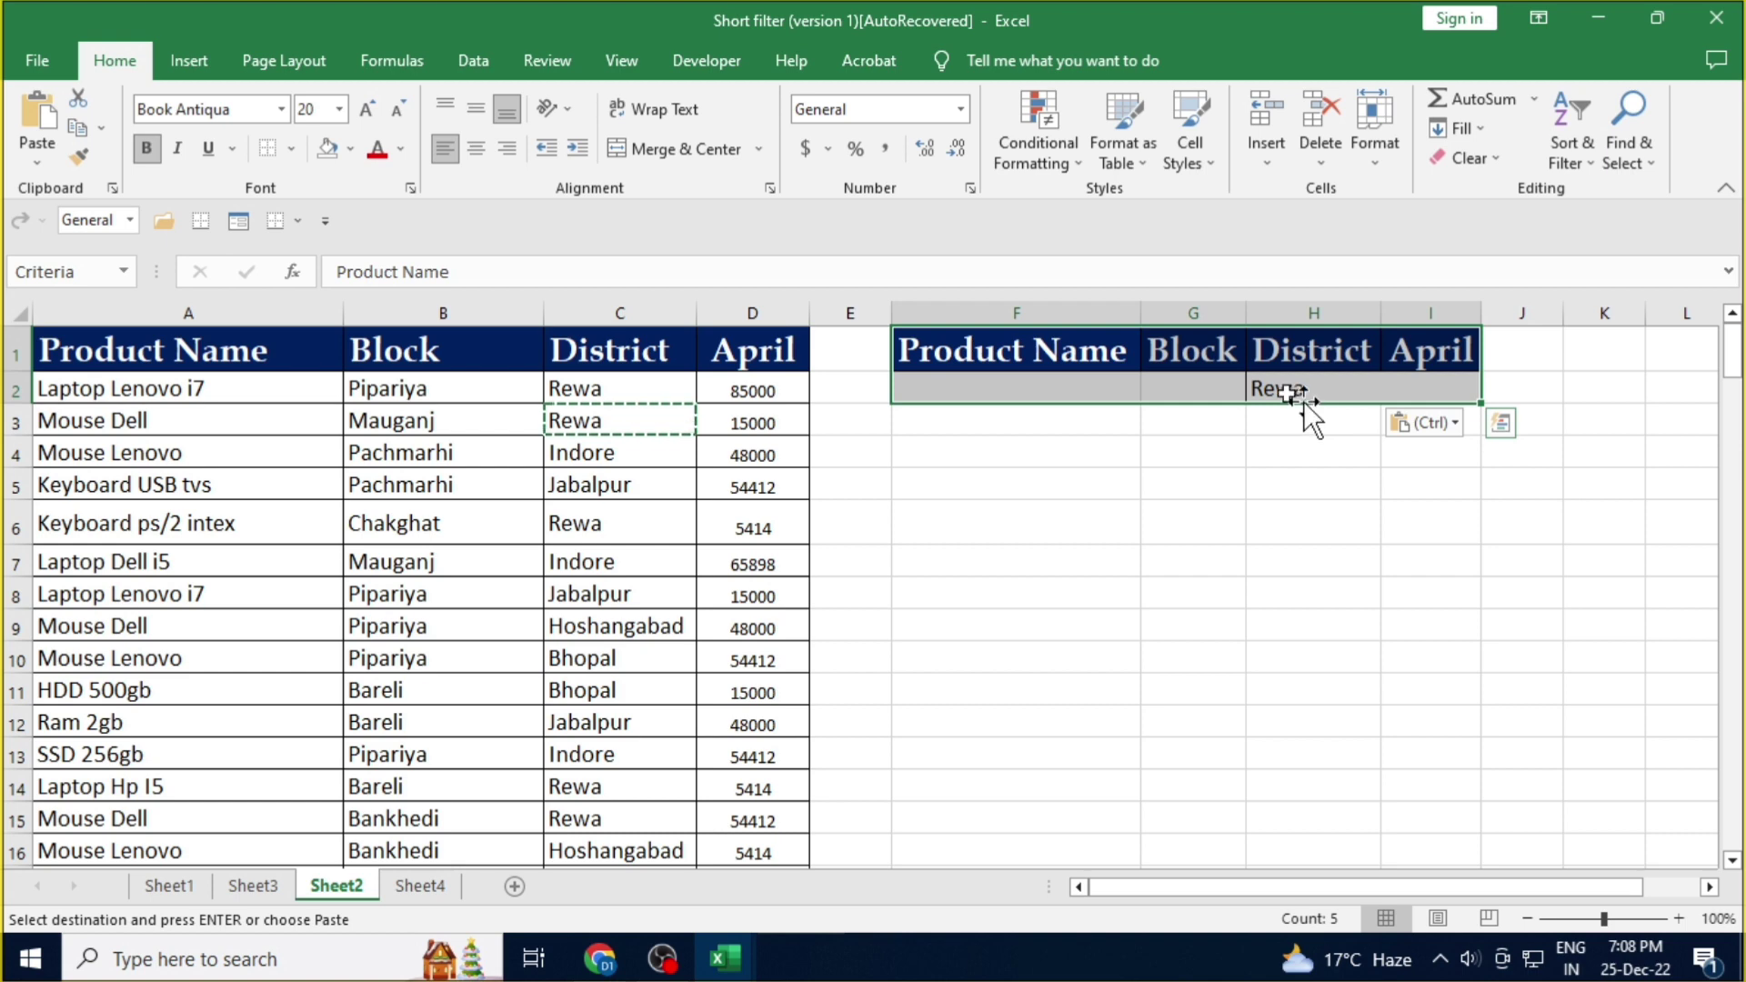
{"action": "left_click", "coordinate": [988, 435]}
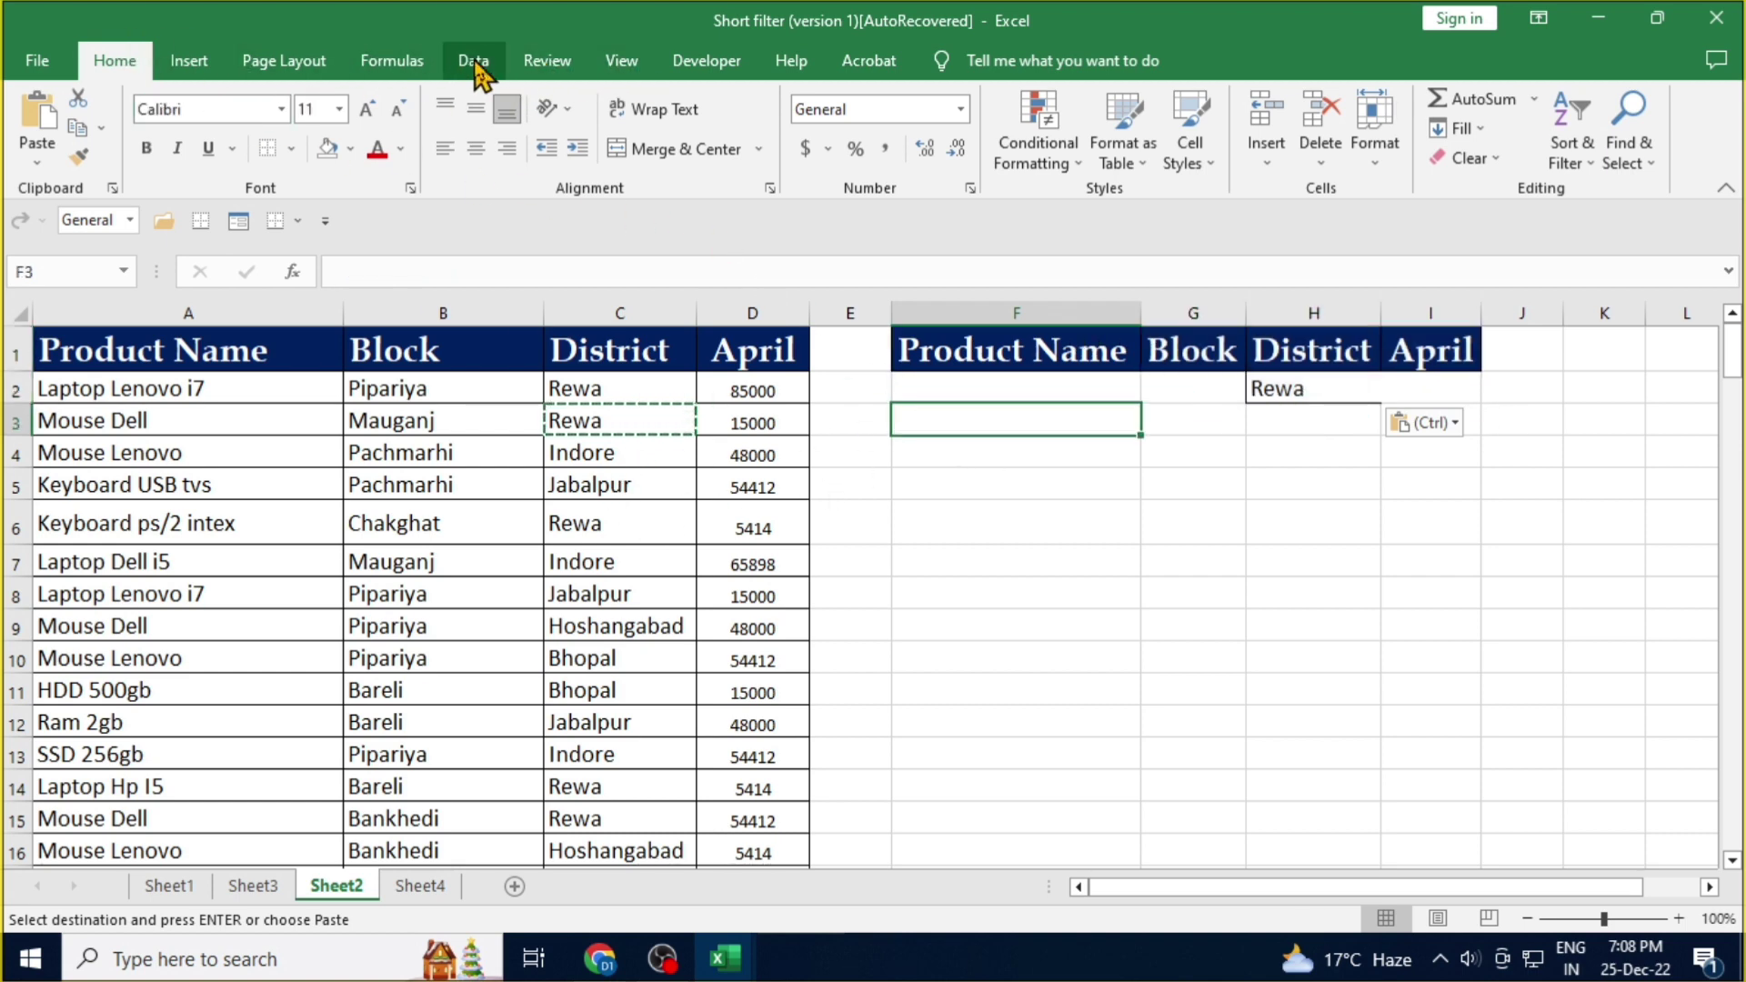
- Open Advanced Filter, choose Copy to another location, and set the list range to A1:D67
{"action": "left_click", "coordinate": [473, 60]}
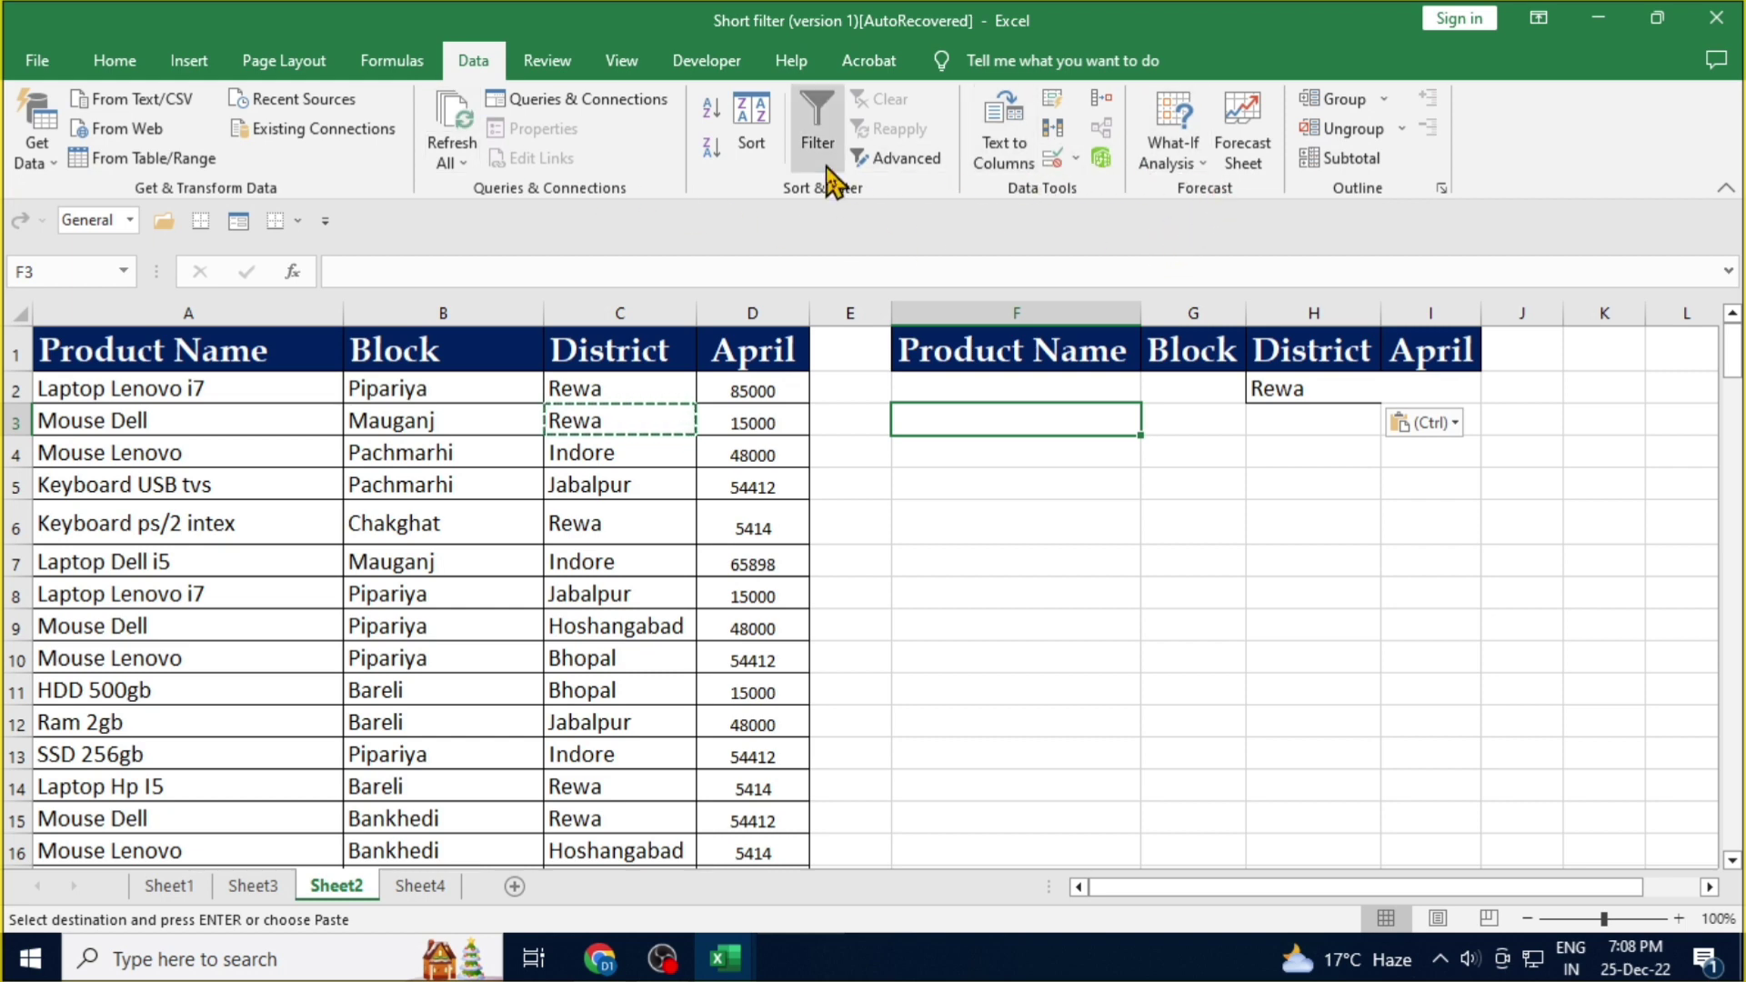
{"action": "left_click", "coordinate": [902, 162]}
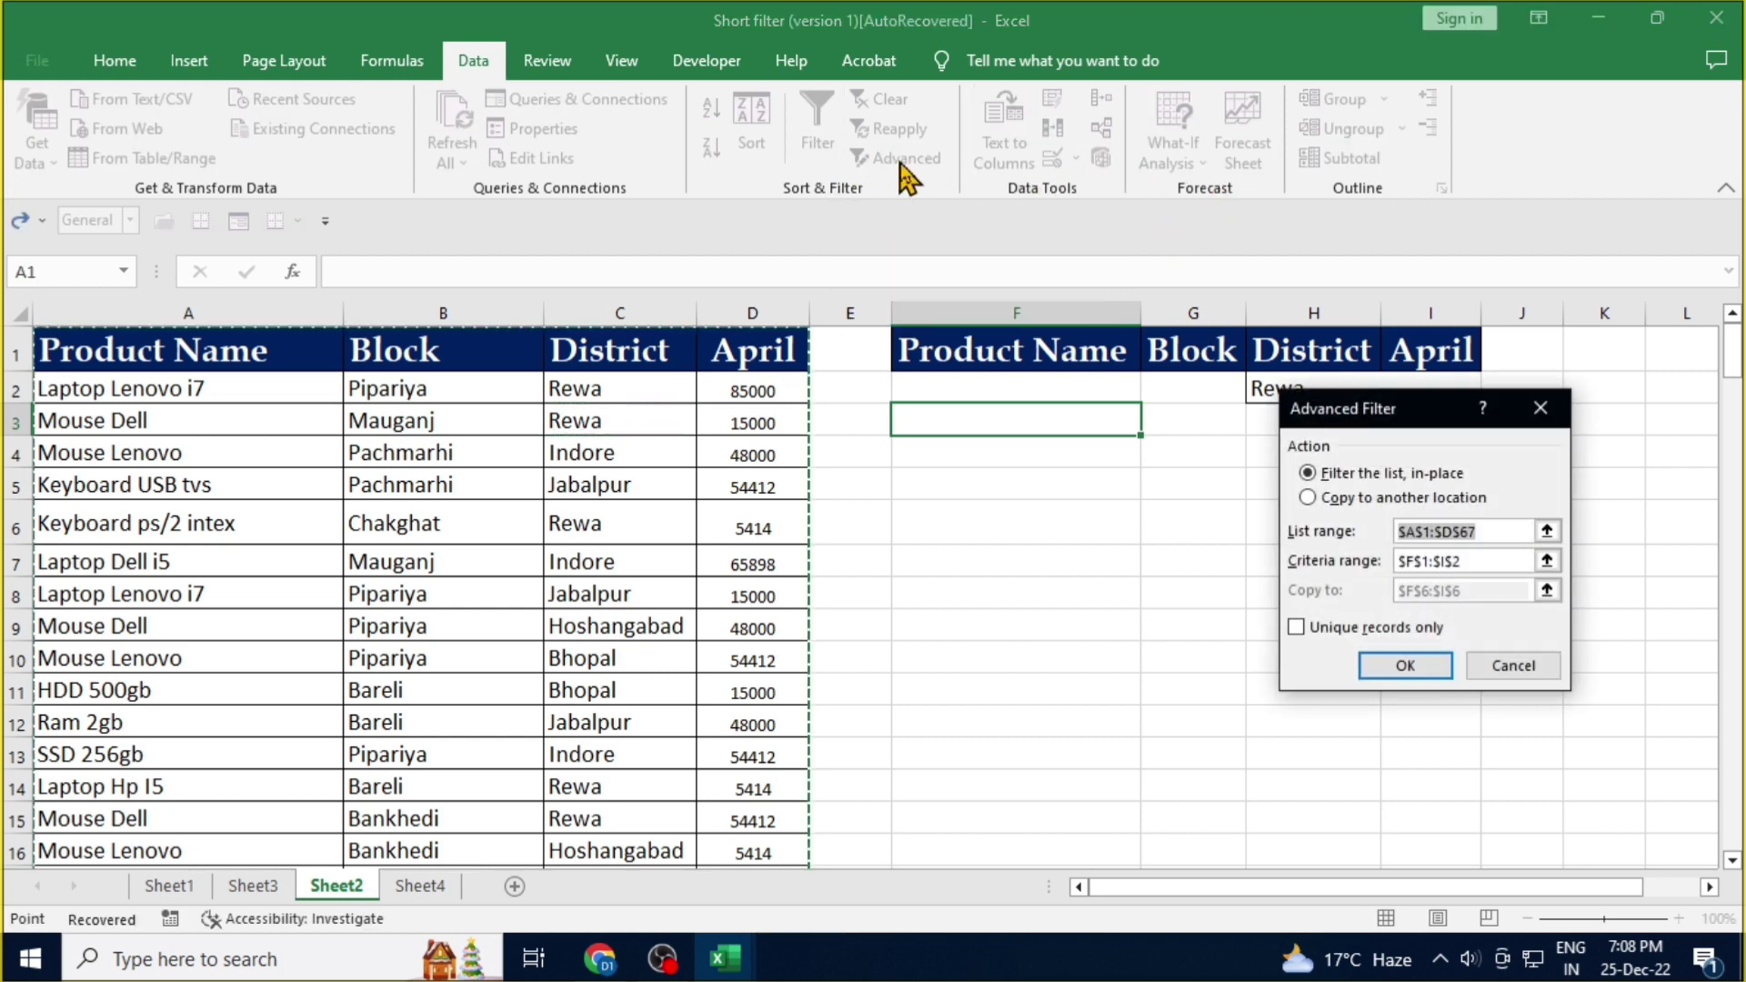
{"action": "left_click_drag", "start_coordinate": [1383, 420], "coordinate": [1096, 545]}
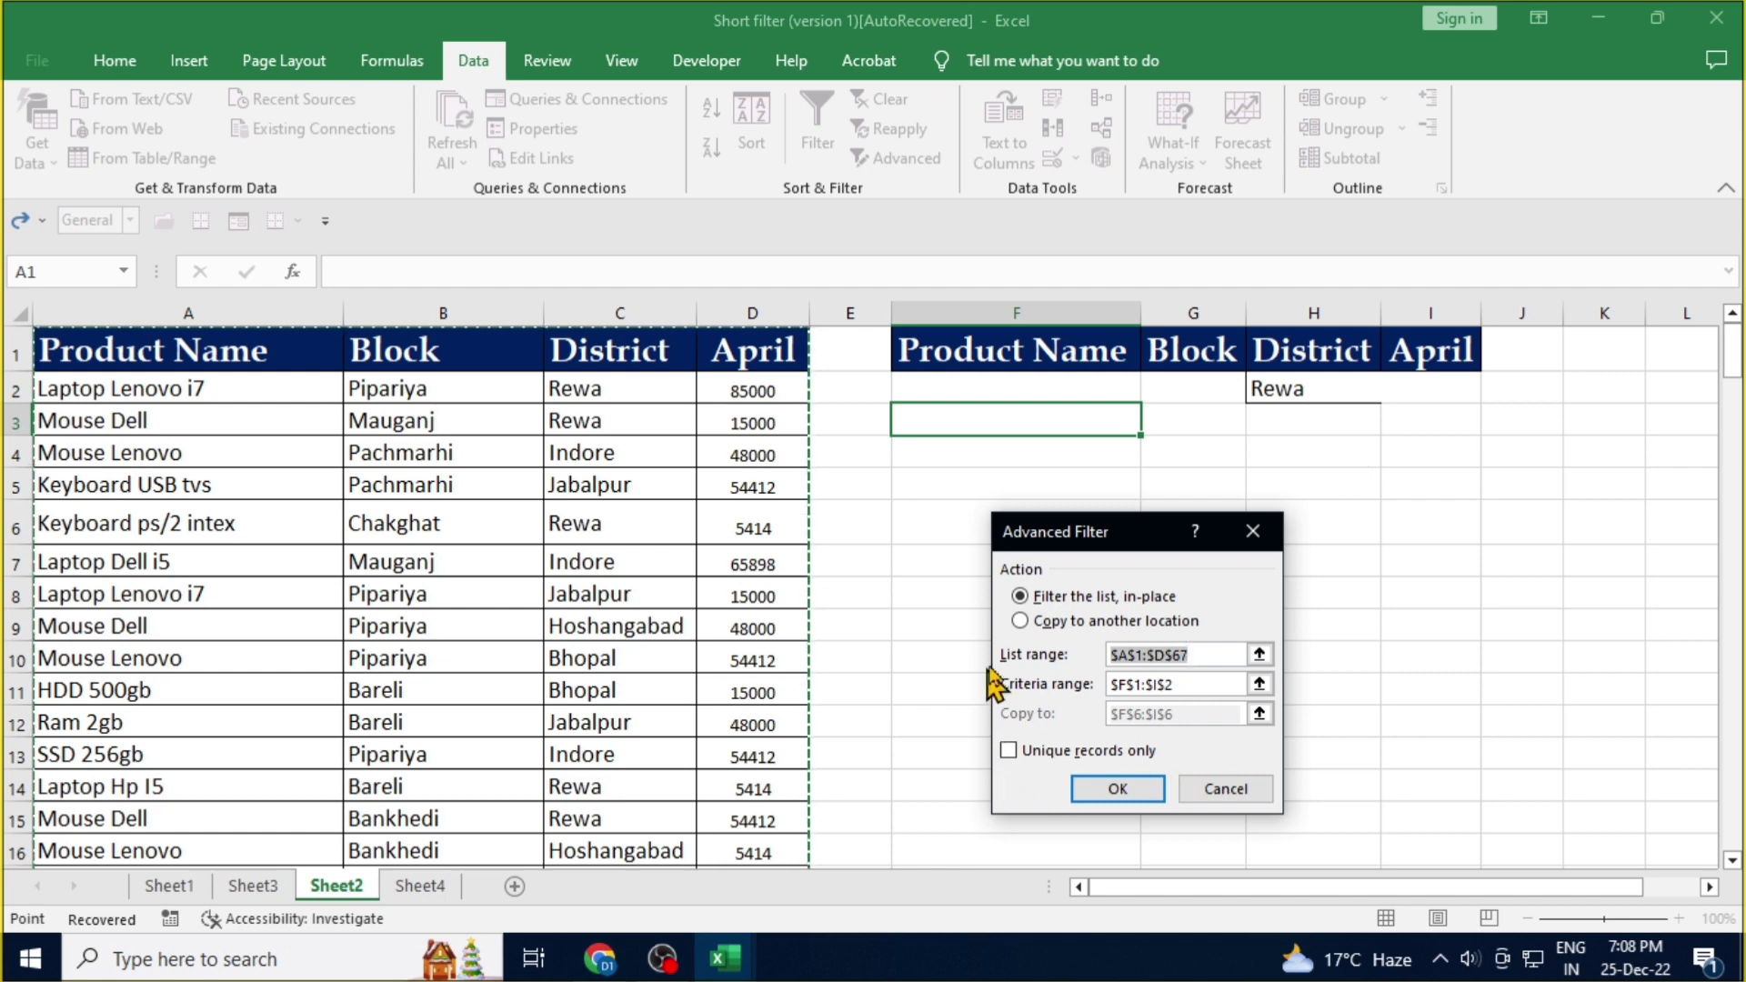
{"action": "left_click", "coordinate": [1022, 620]}
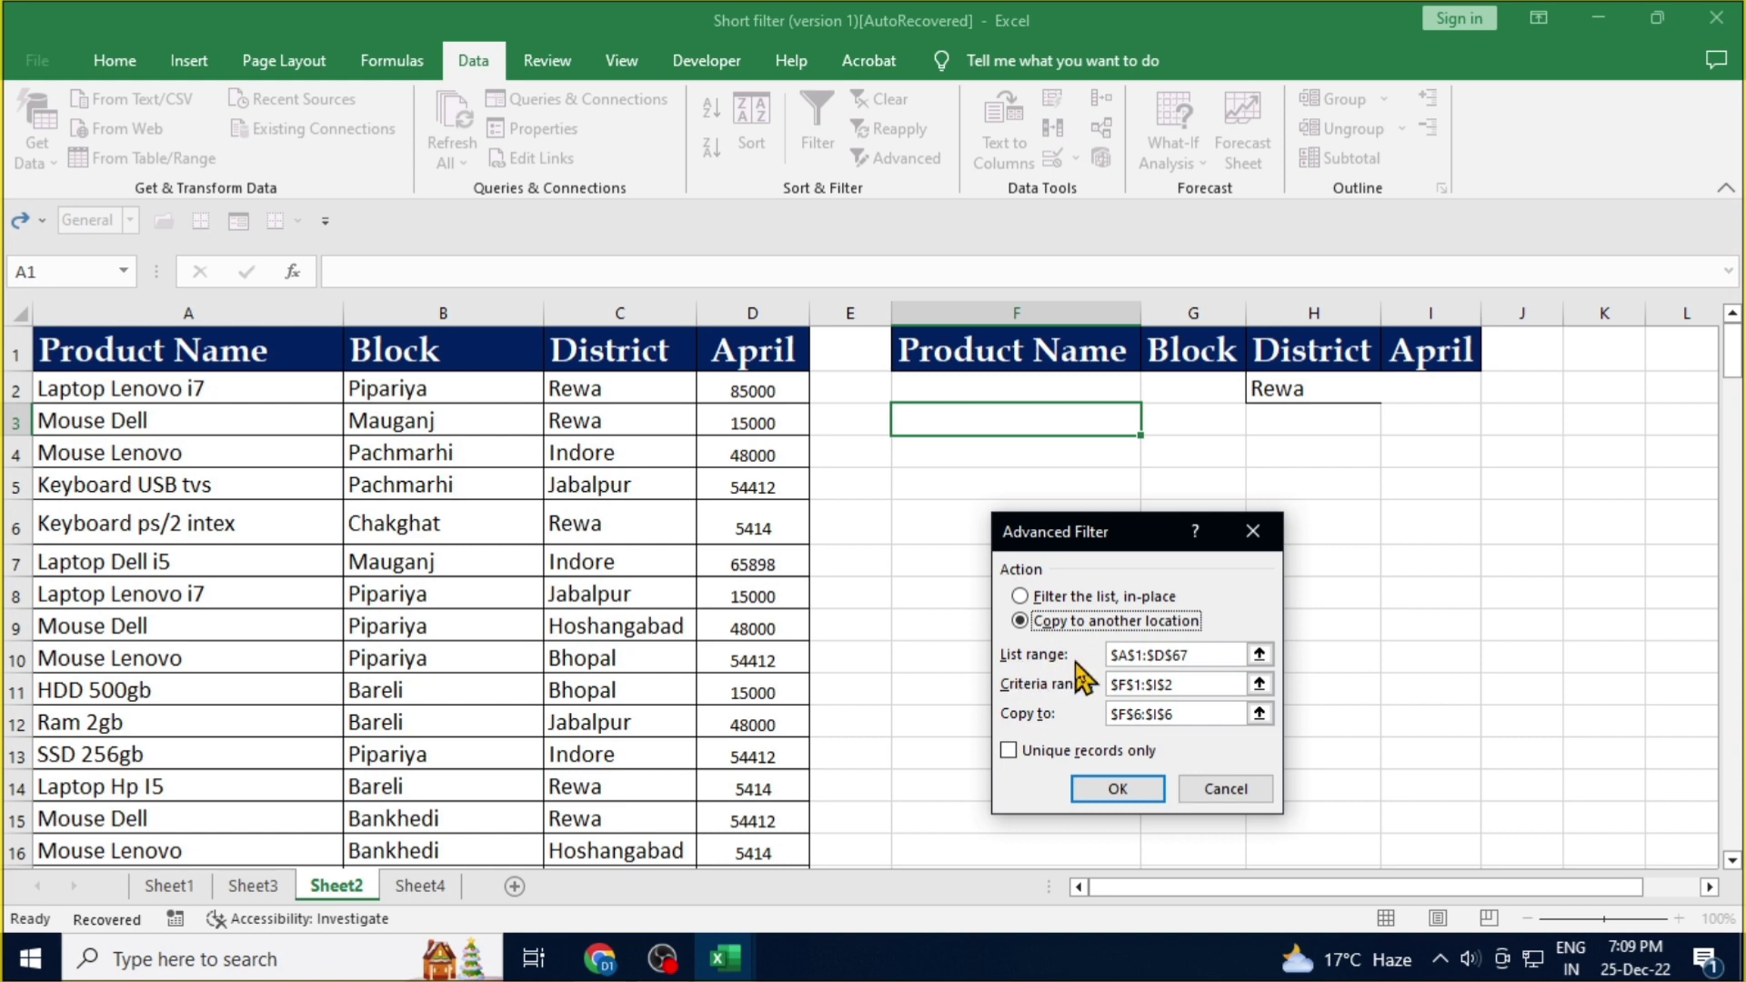
{"action": "type", "text": "A"}
{"action": "left_click", "coordinate": [1214, 655]}
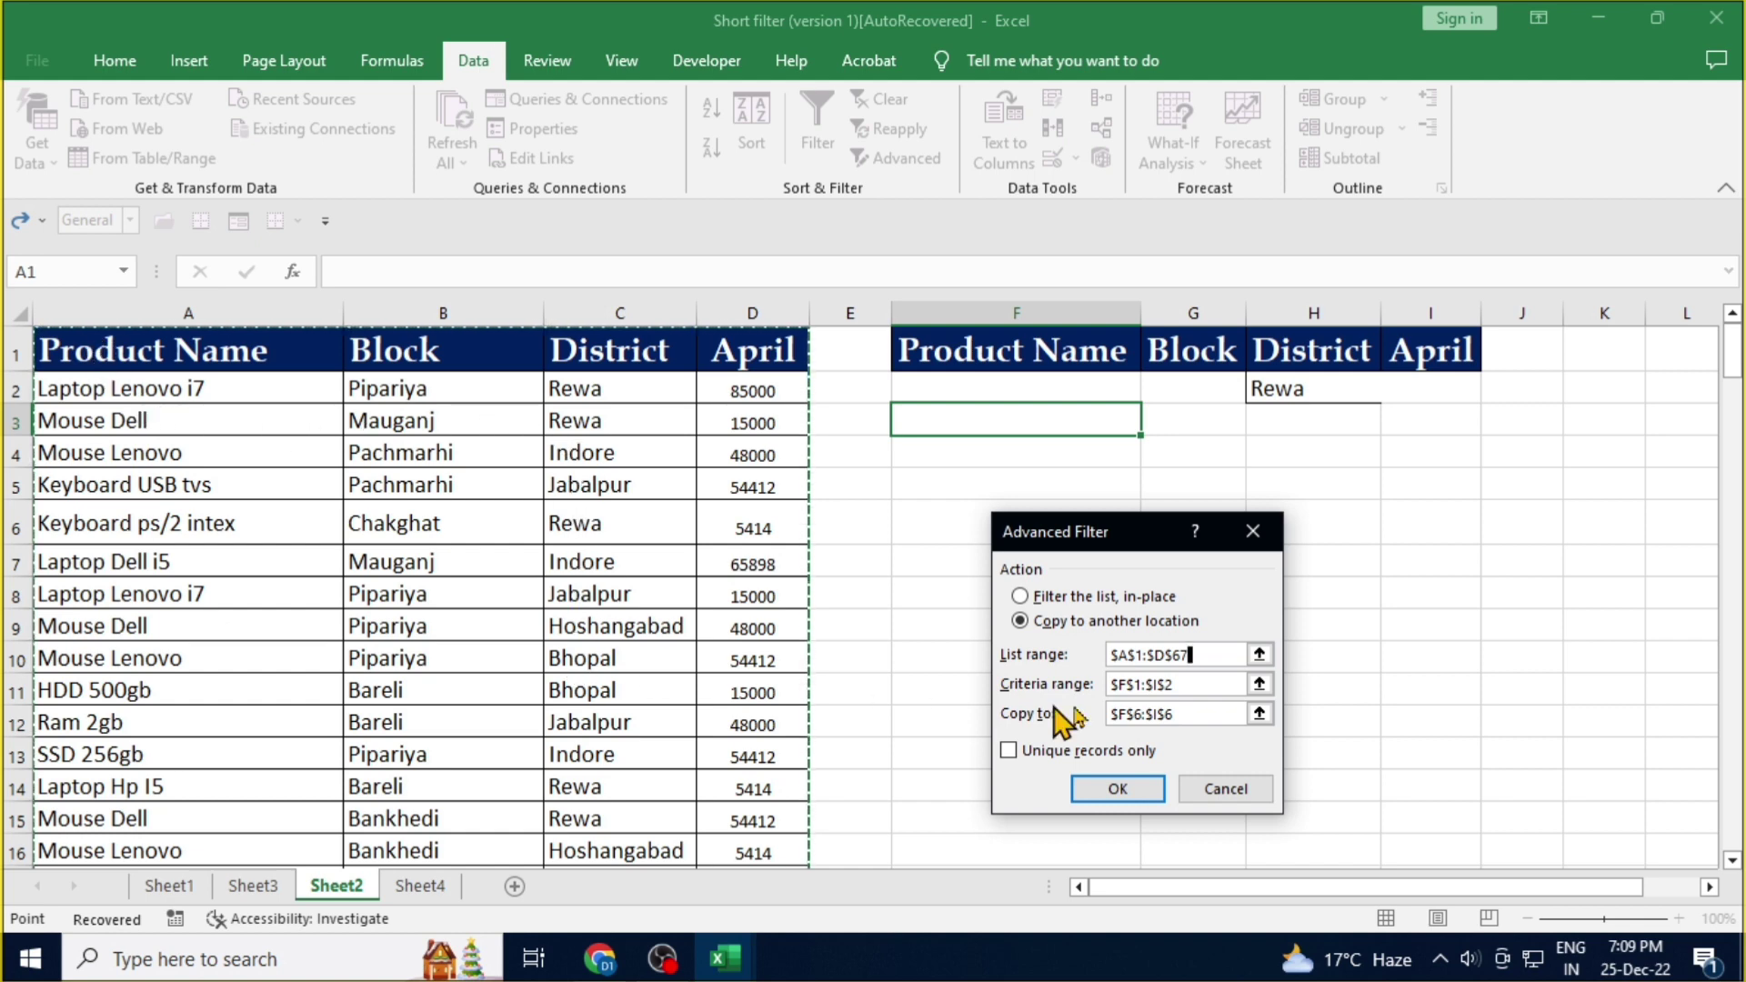
{"action": "left_click_drag", "start_coordinate": [1234, 656], "coordinate": [1102, 656]}
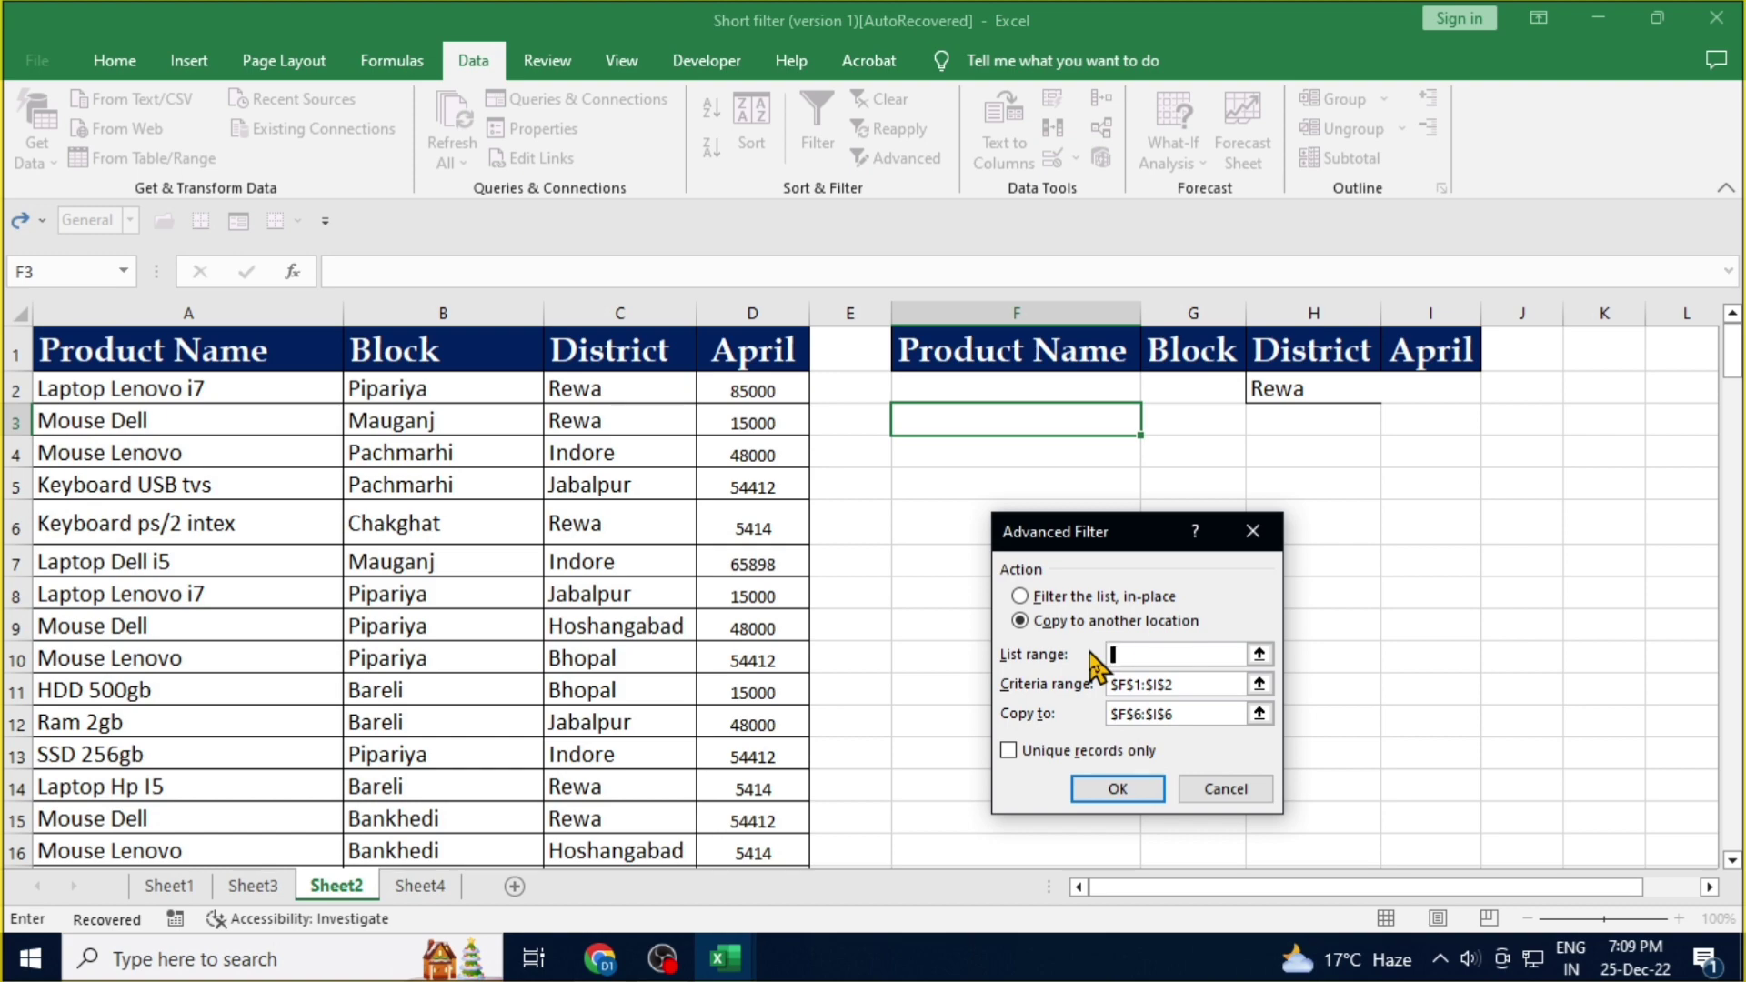
{"action": "mouse_move", "coordinate": [85, 341]}
{"action": "left_mouse_down"}
{"action": "mouse_move", "coordinate": [753, 974]}
{"action": "mouse_move", "coordinate": [744, 893]}
{"action": "left_mouse_up"}
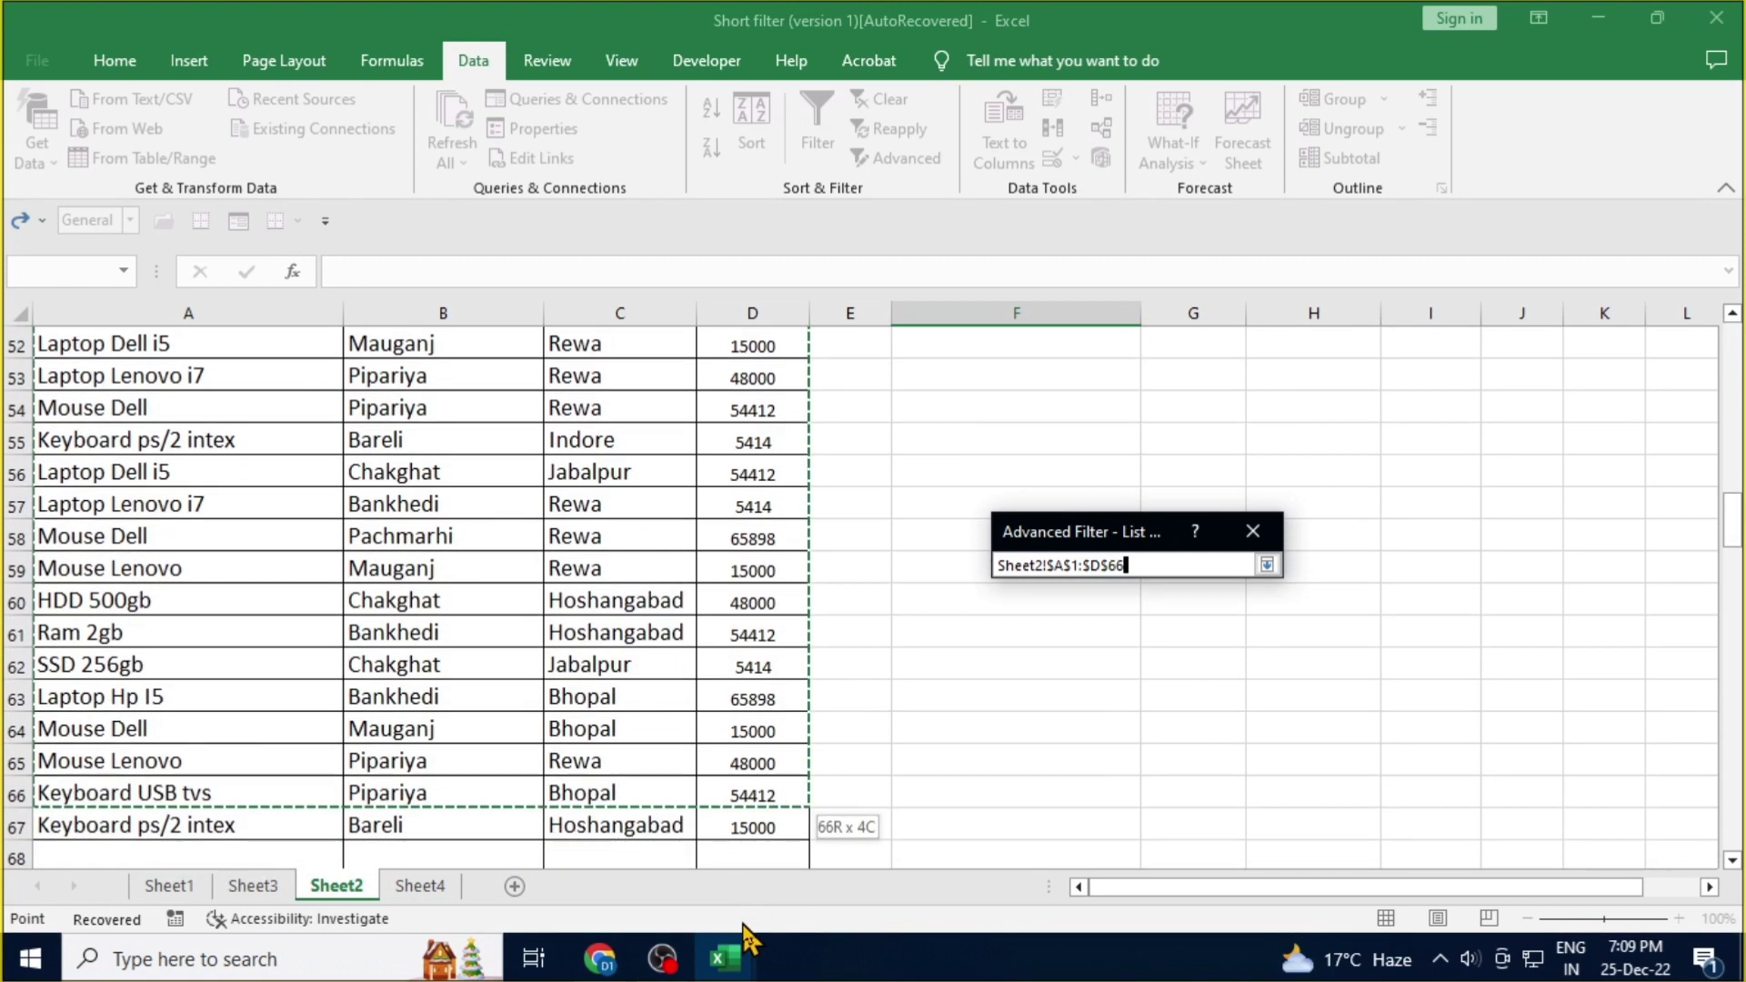
{"action": "left_click_drag", "start_coordinate": [744, 893], "coordinate": [735, 798]}
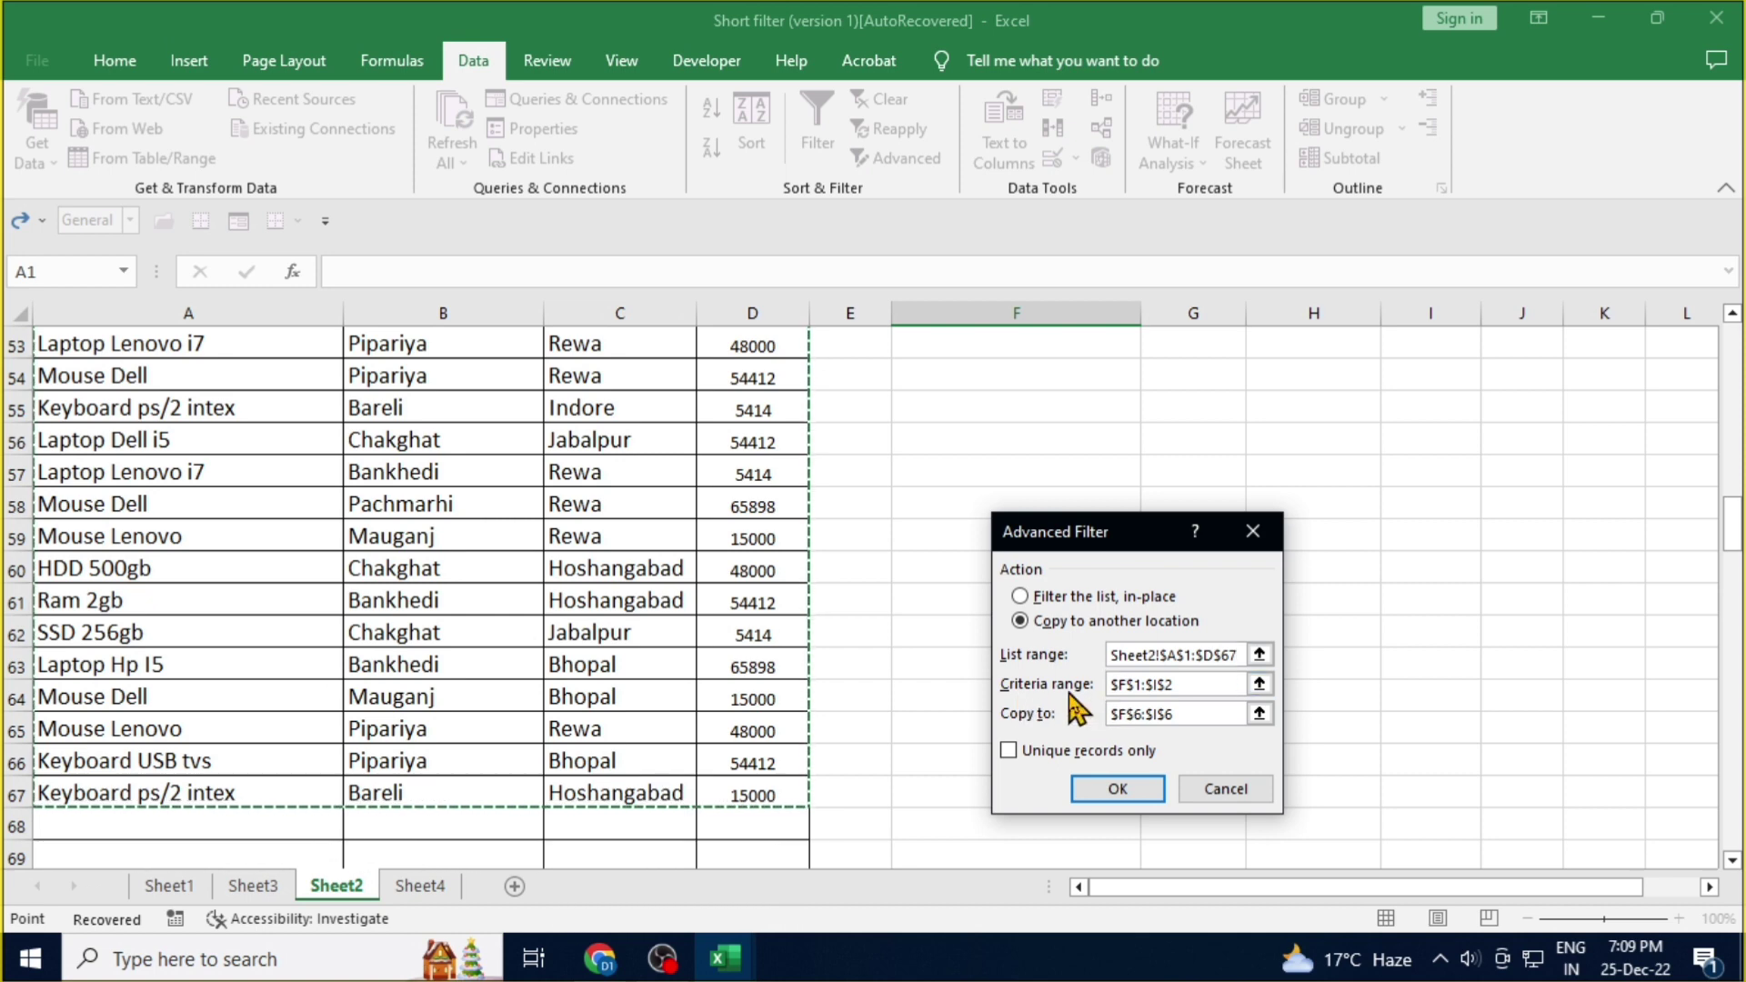
- Set the criteria range to F1:I2 and the destination to F5, then run the filter
{"action": "scroll", "coordinate": [780, 609], "scroll_direction": "up", "scroll_amount": 6}
{"action": "scroll", "coordinate": [774, 611], "scroll_direction": "up", "scroll_amount": 6}
{"action": "scroll", "coordinate": [774, 611], "scroll_direction": "up", "scroll_amount": 5}
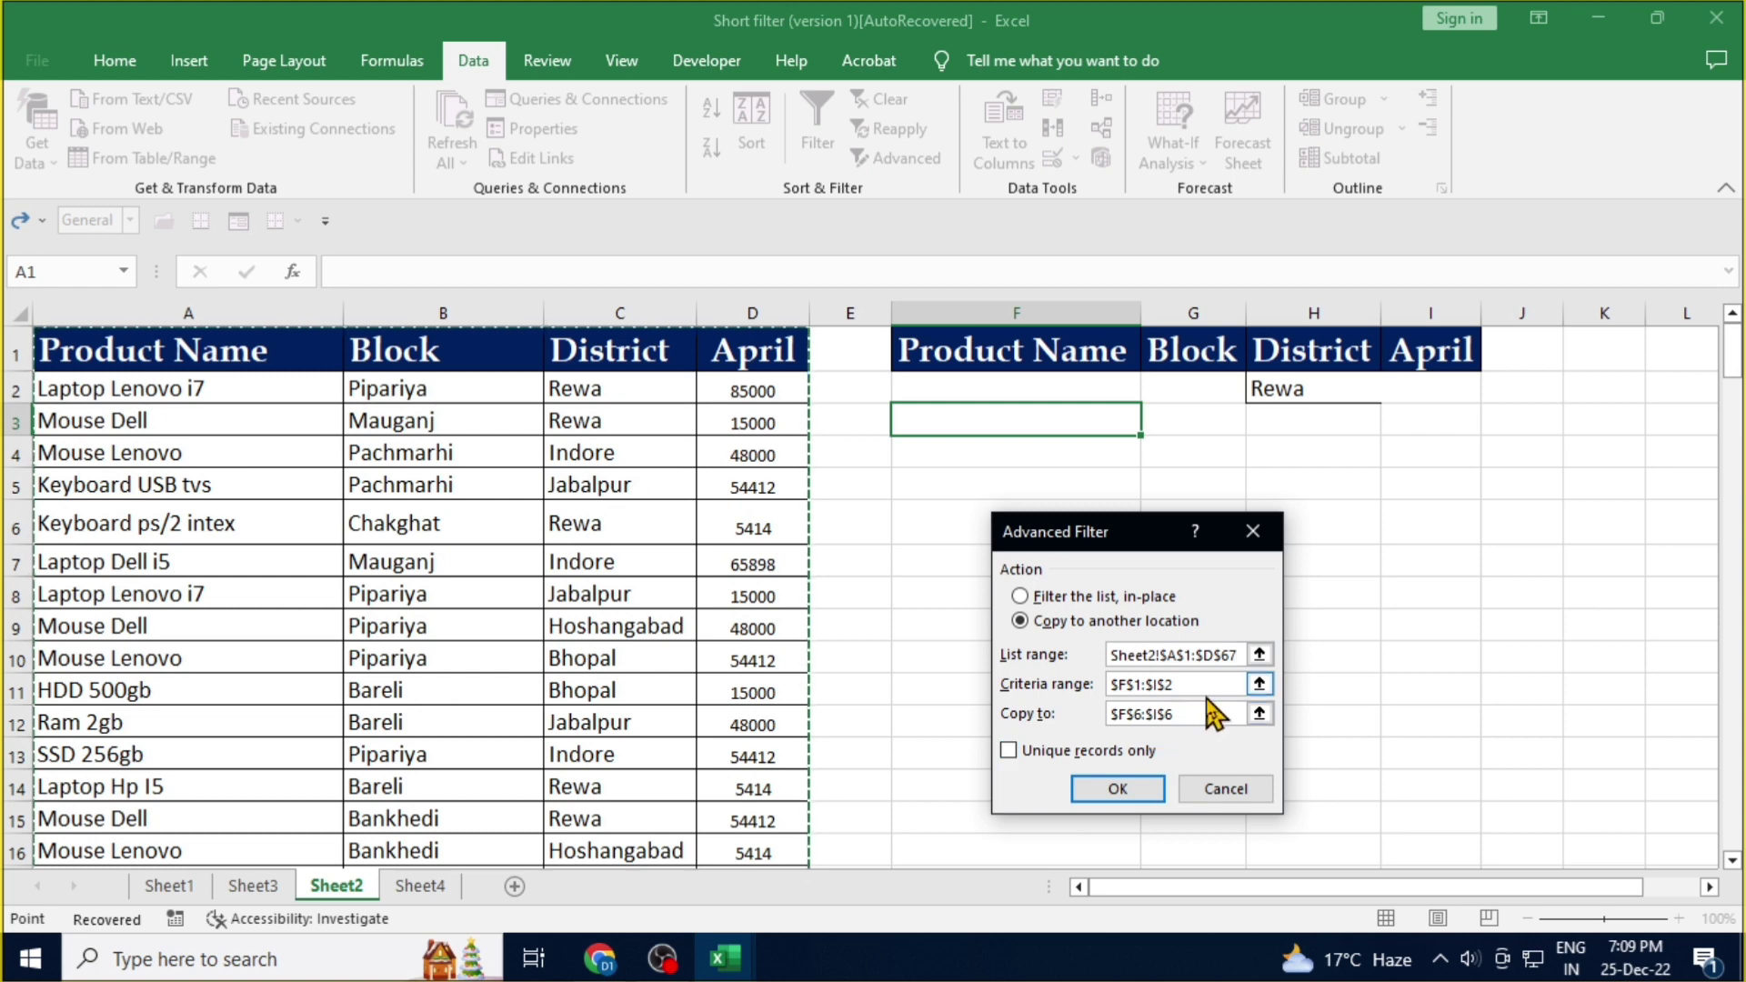
{"action": "left_click", "coordinate": [1210, 685]}
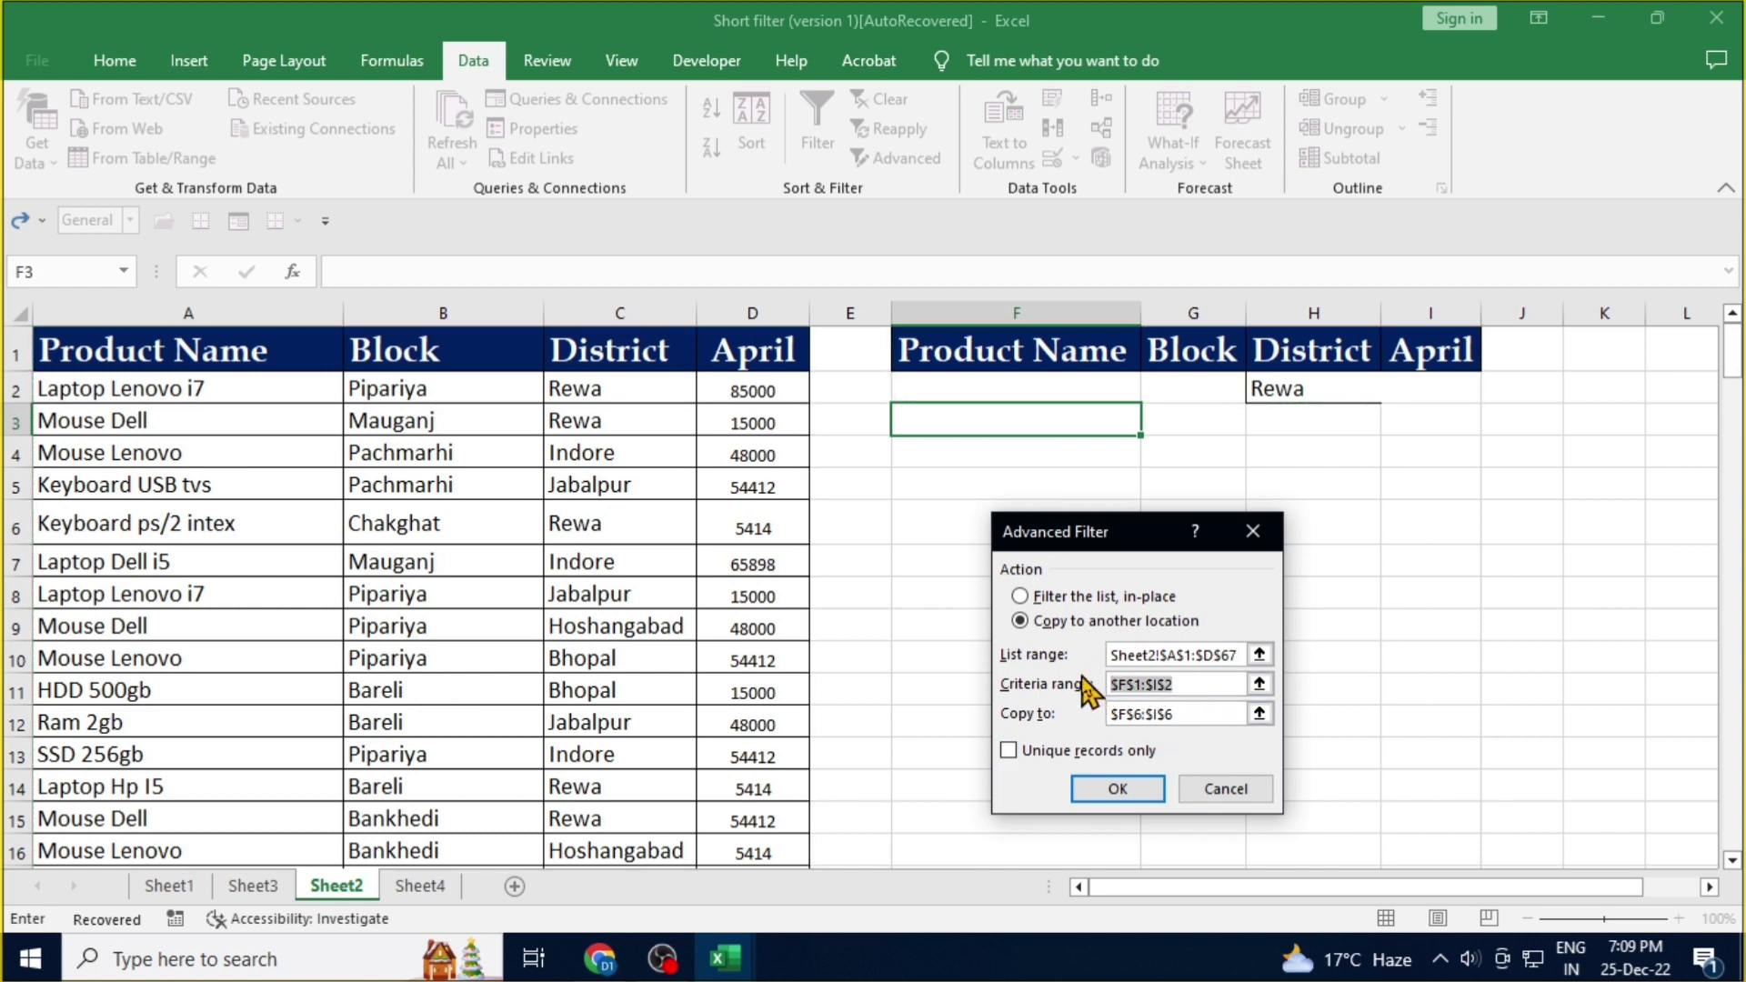
{"action": "left_click_drag", "start_coordinate": [1013, 353], "coordinate": [1433, 381]}
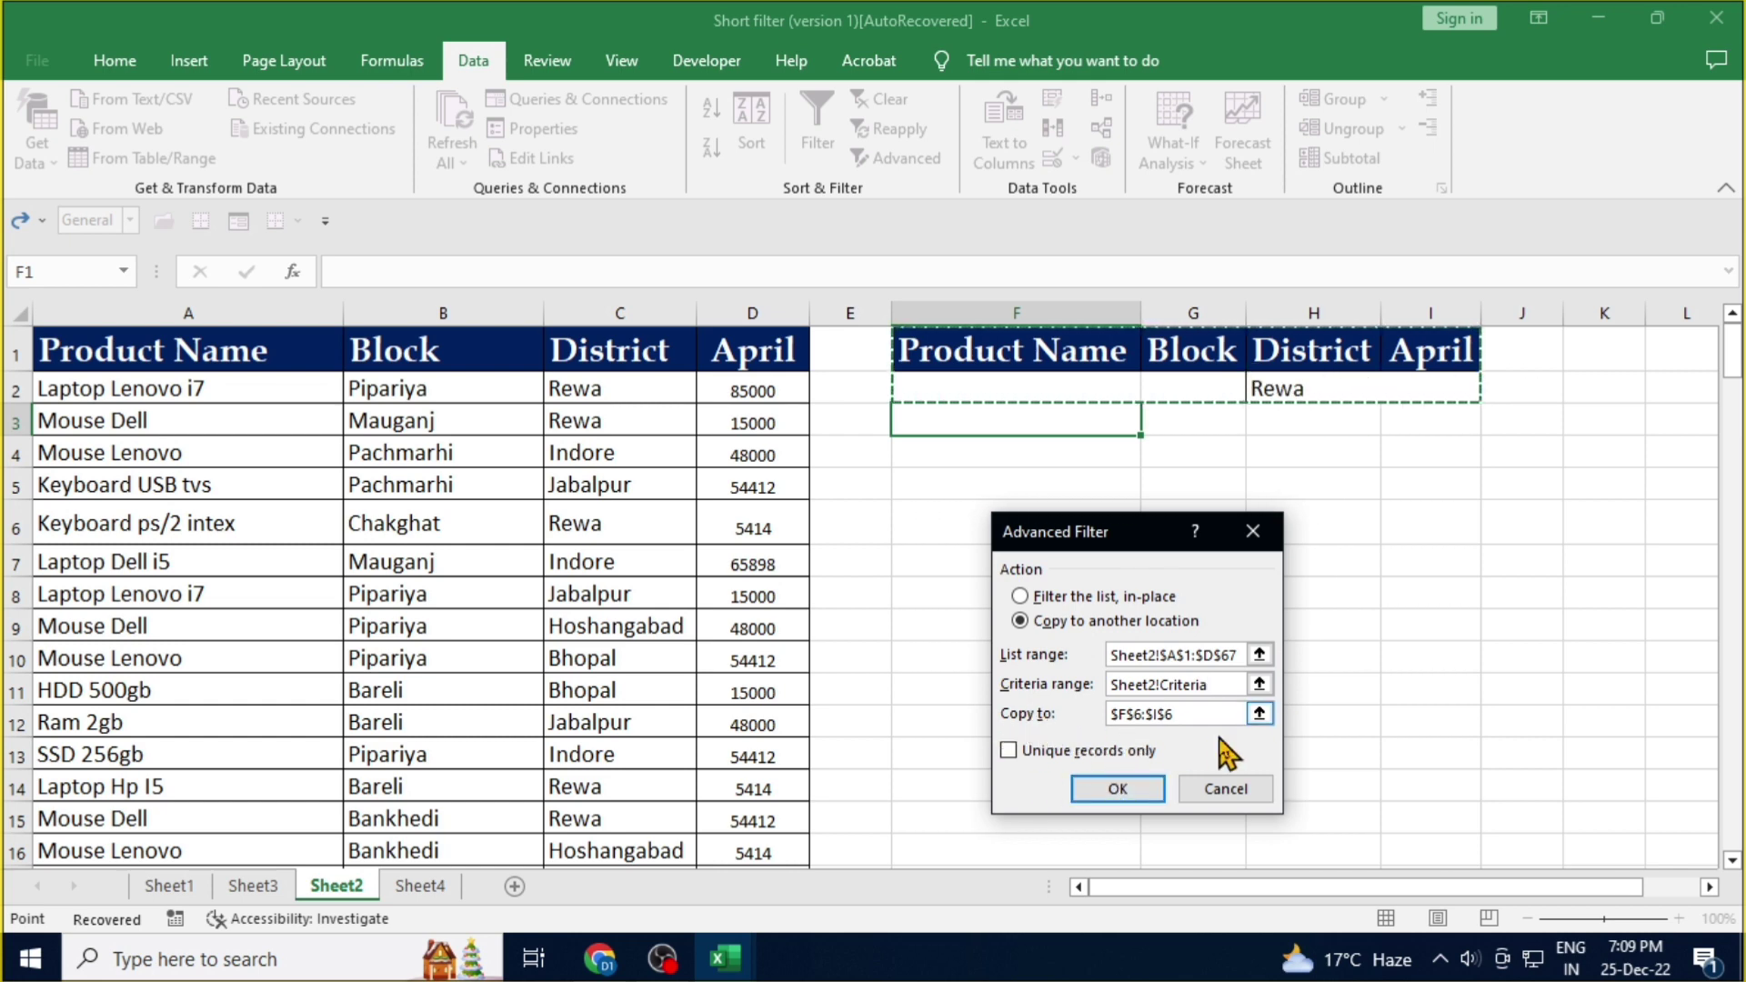
{"action": "left_click_drag", "start_coordinate": [1205, 714], "coordinate": [1108, 719]}
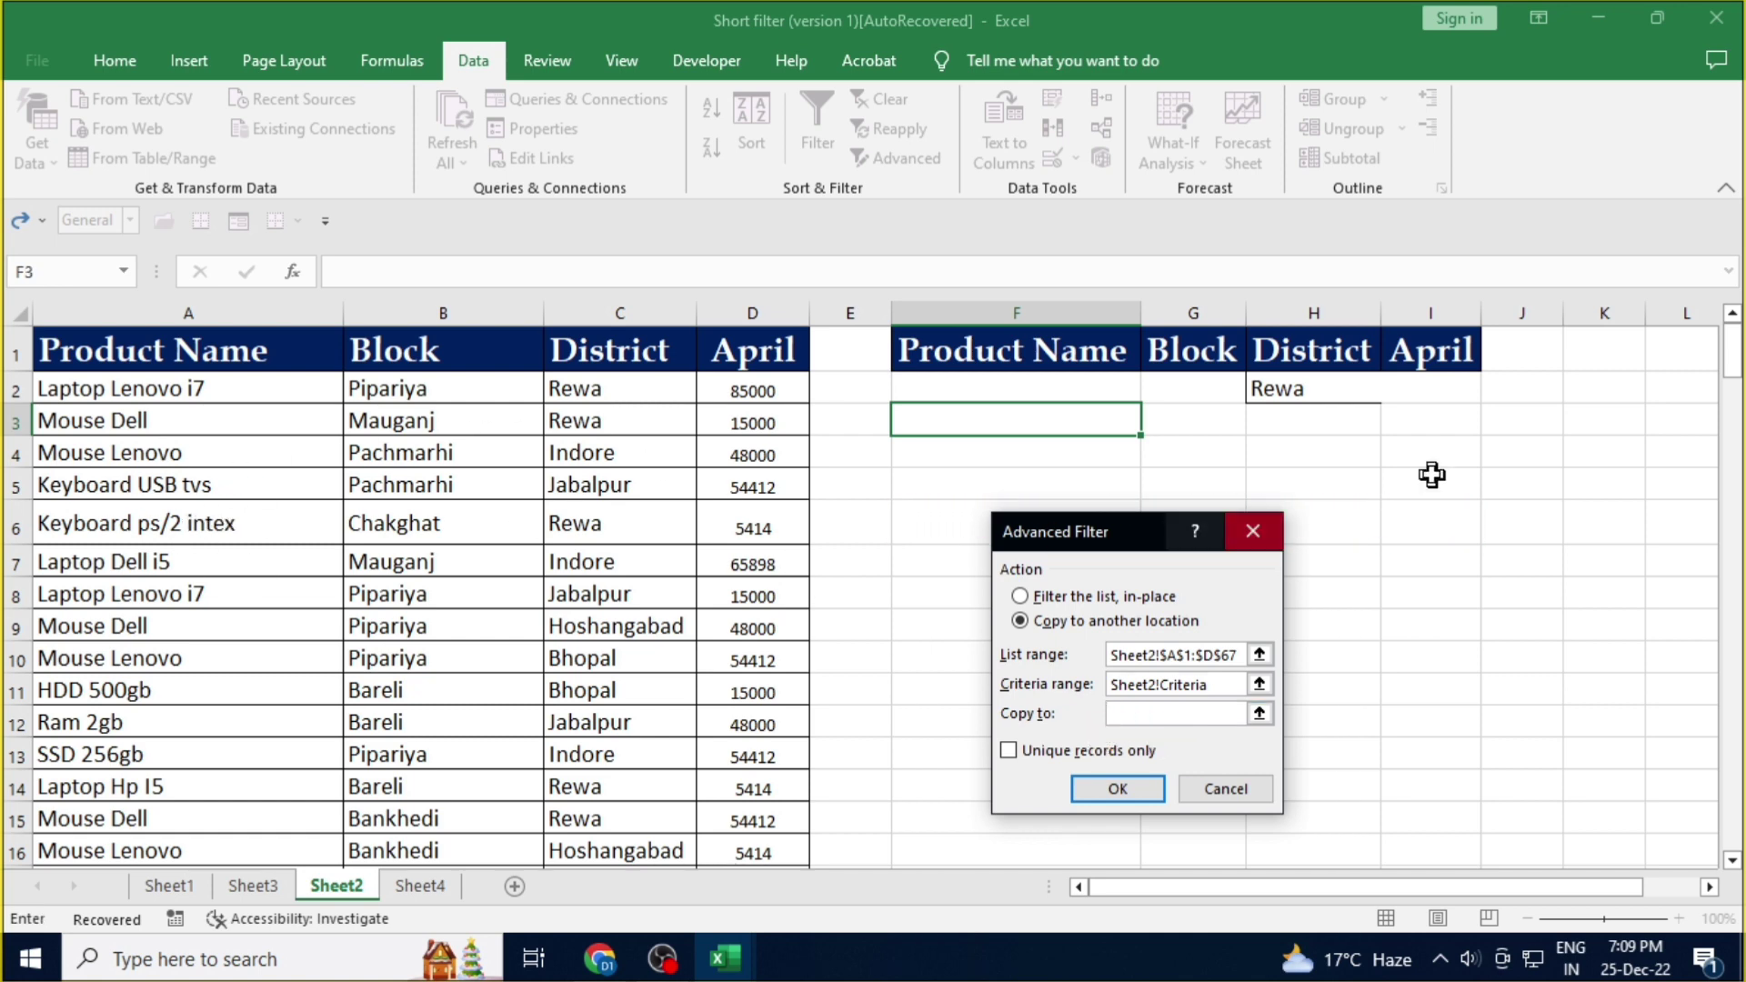
{"action": "left_click", "coordinate": [976, 485]}
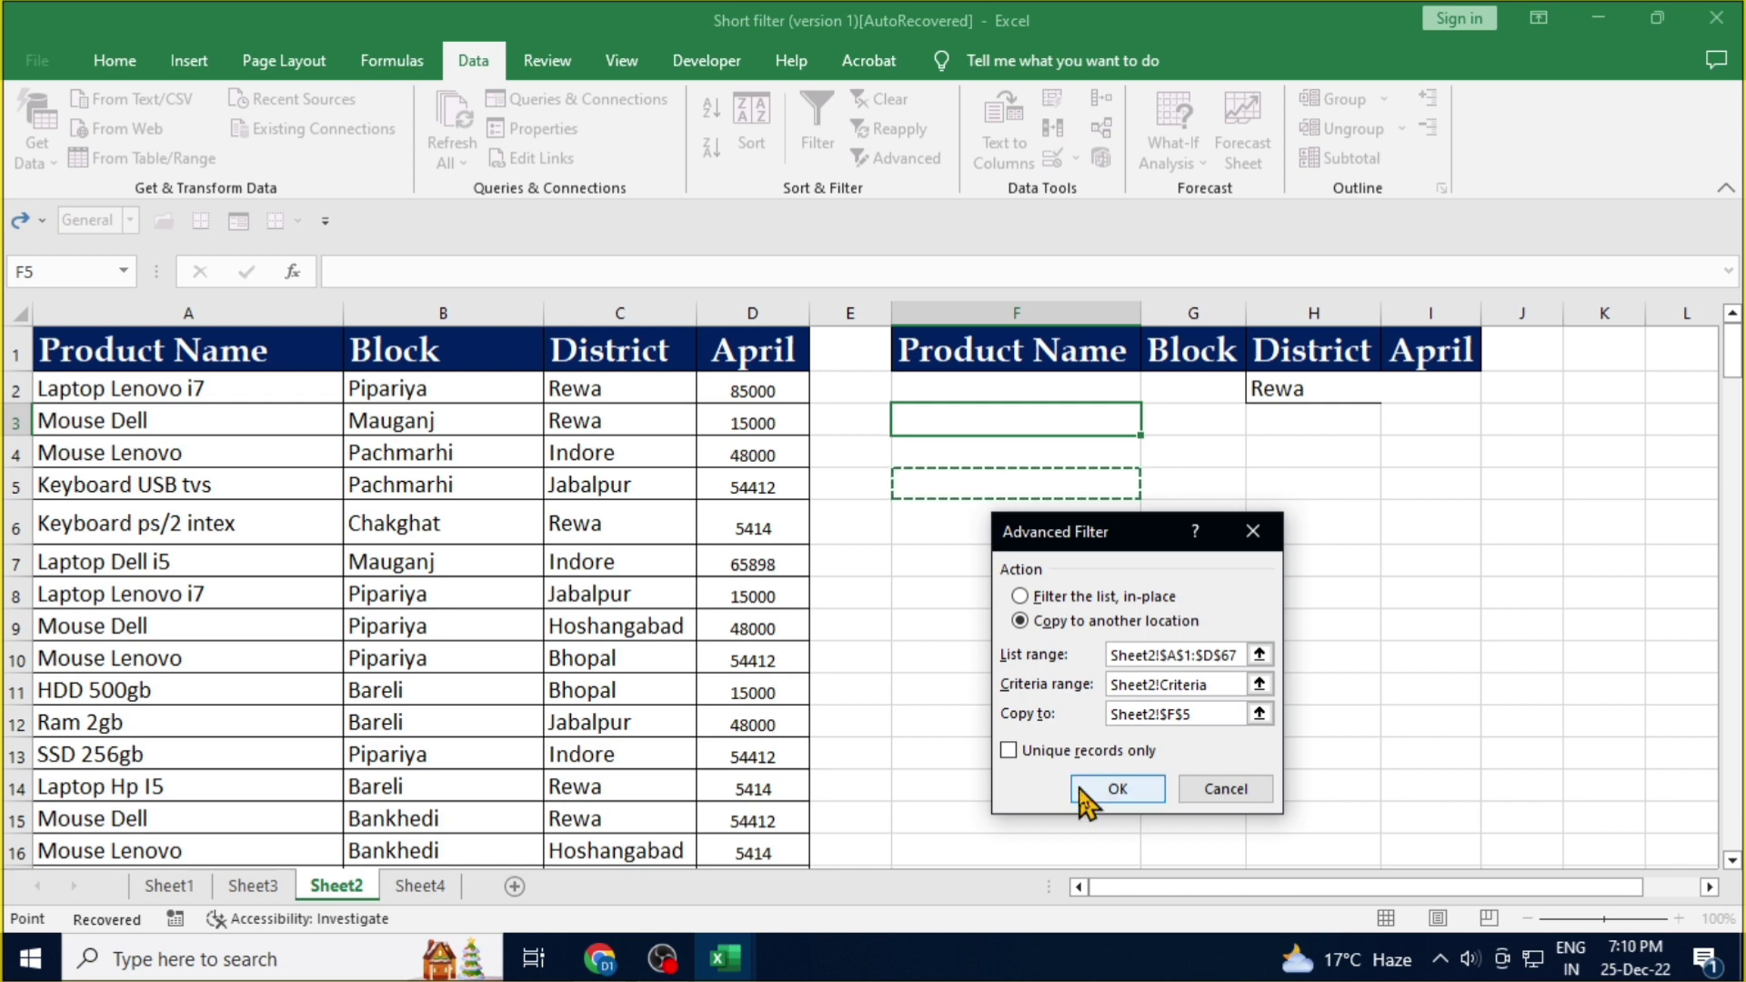
{"action": "left_click", "coordinate": [1103, 790]}
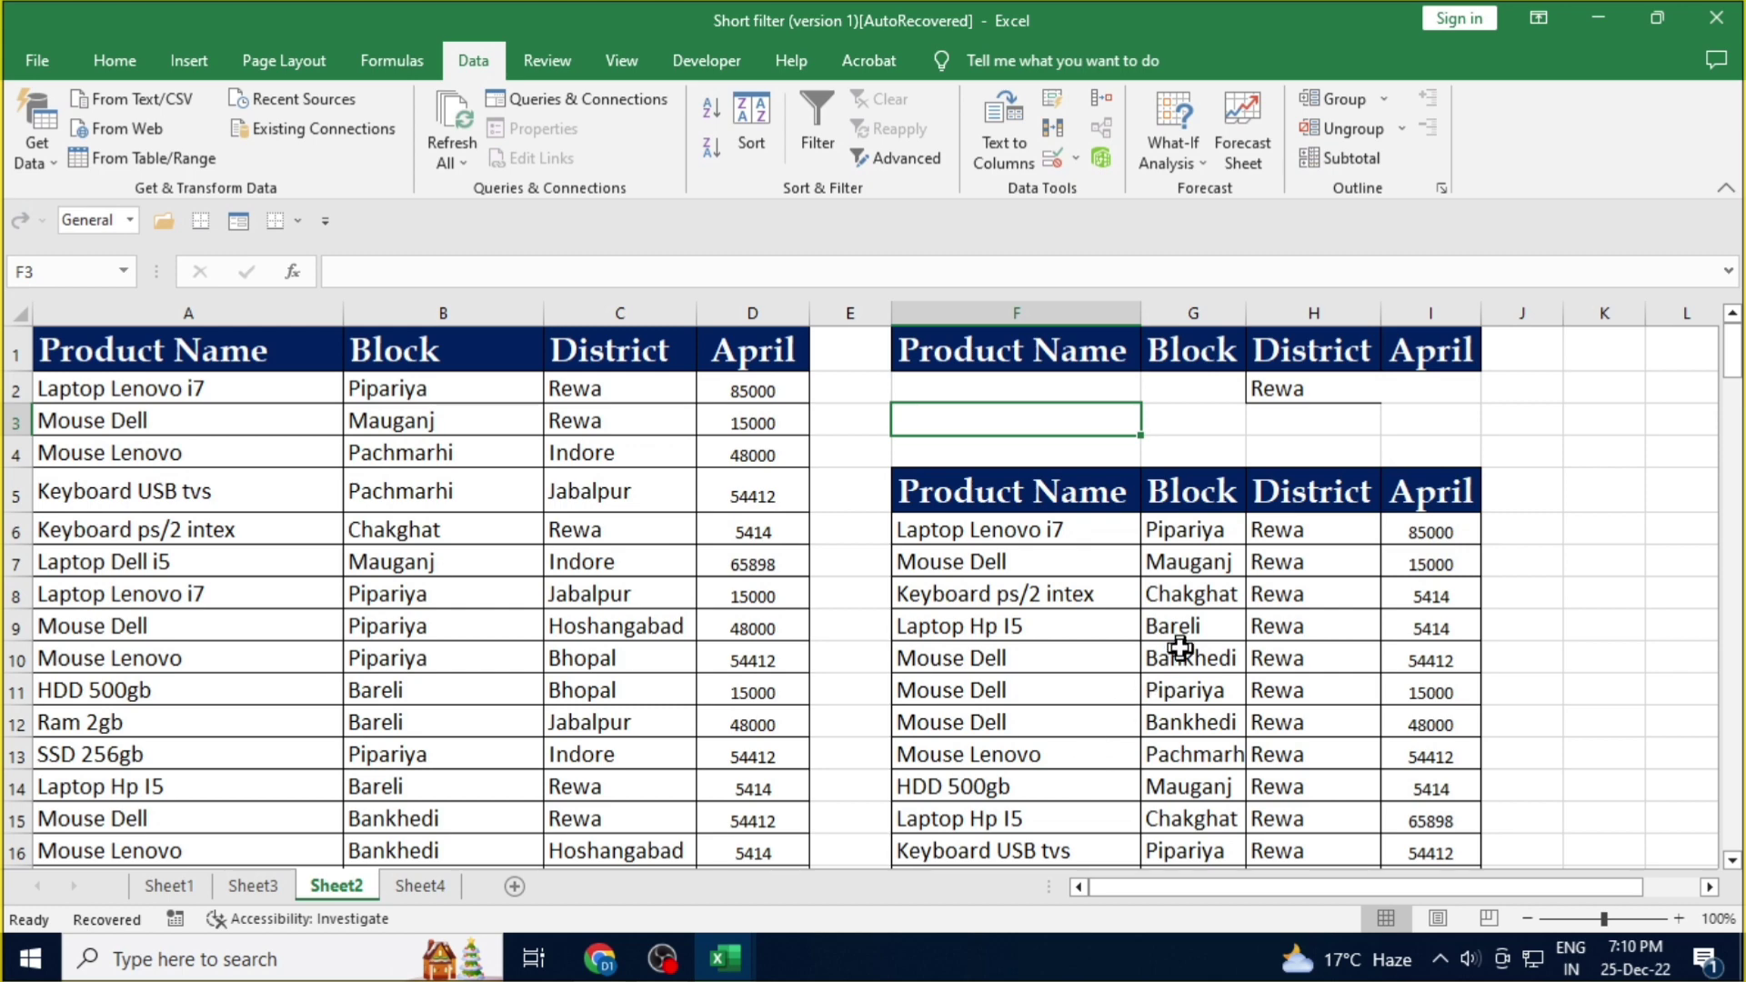
{"action": "scroll", "coordinate": [1087, 587], "scroll_direction": "down", "scroll_amount": 2}
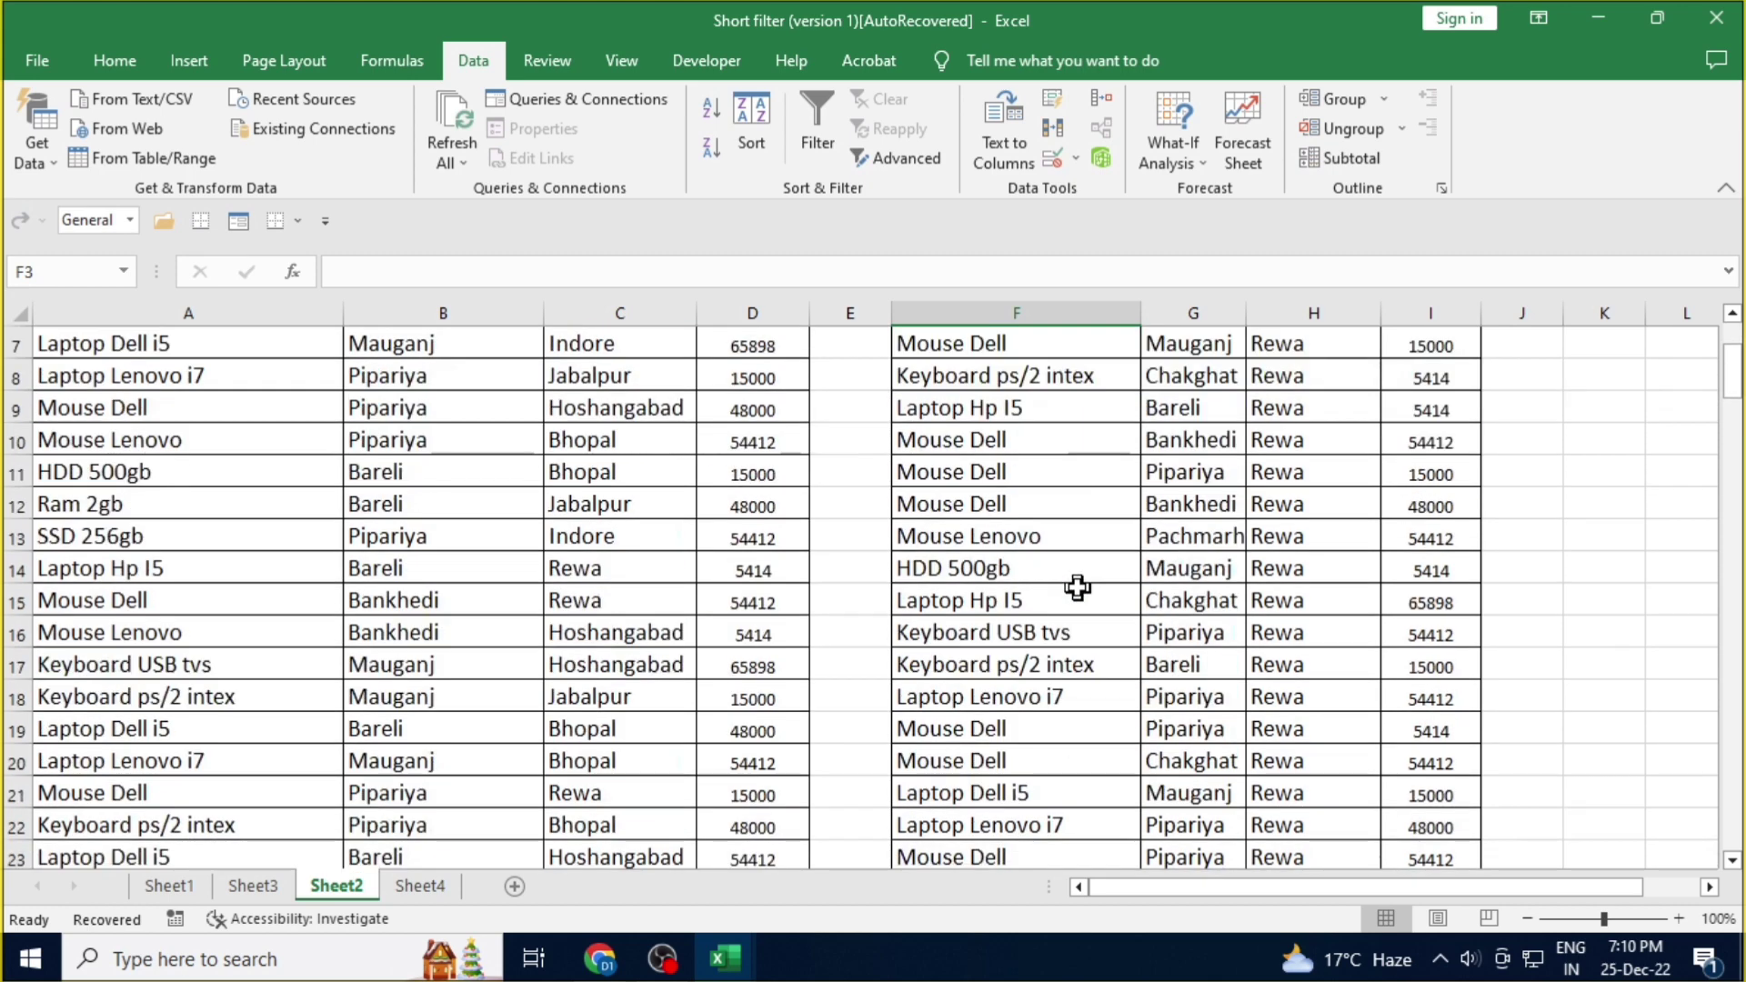
{"action": "scroll", "coordinate": [1078, 586], "scroll_direction": "down", "scroll_amount": 2}
{"action": "scroll", "coordinate": [1330, 718], "scroll_direction": "up", "scroll_amount": 3}
{"action": "scroll", "coordinate": [1307, 718], "scroll_direction": "up", "scroll_amount": 1}
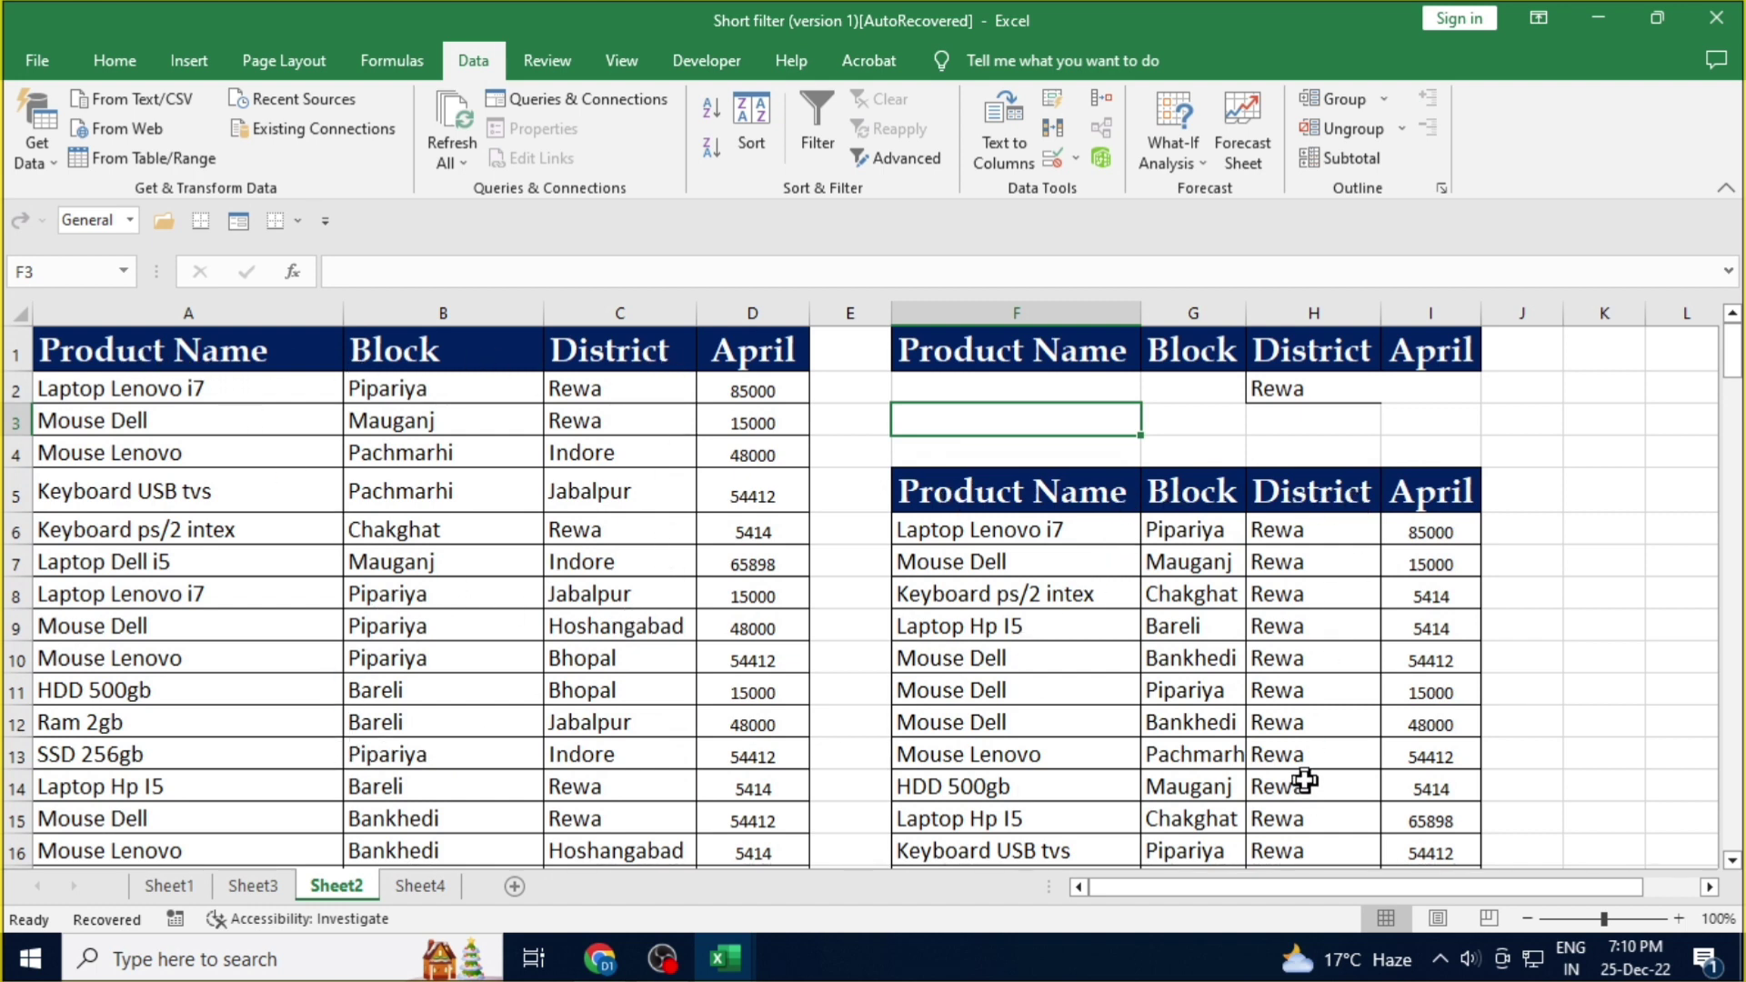
{"action": "scroll", "coordinate": [1306, 773], "scroll_direction": "down", "scroll_amount": 2}
{"action": "scroll", "coordinate": [1305, 769], "scroll_direction": "up", "scroll_amount": 2}
{"action": "left_click_drag", "start_coordinate": [935, 492], "coordinate": [1344, 732]}
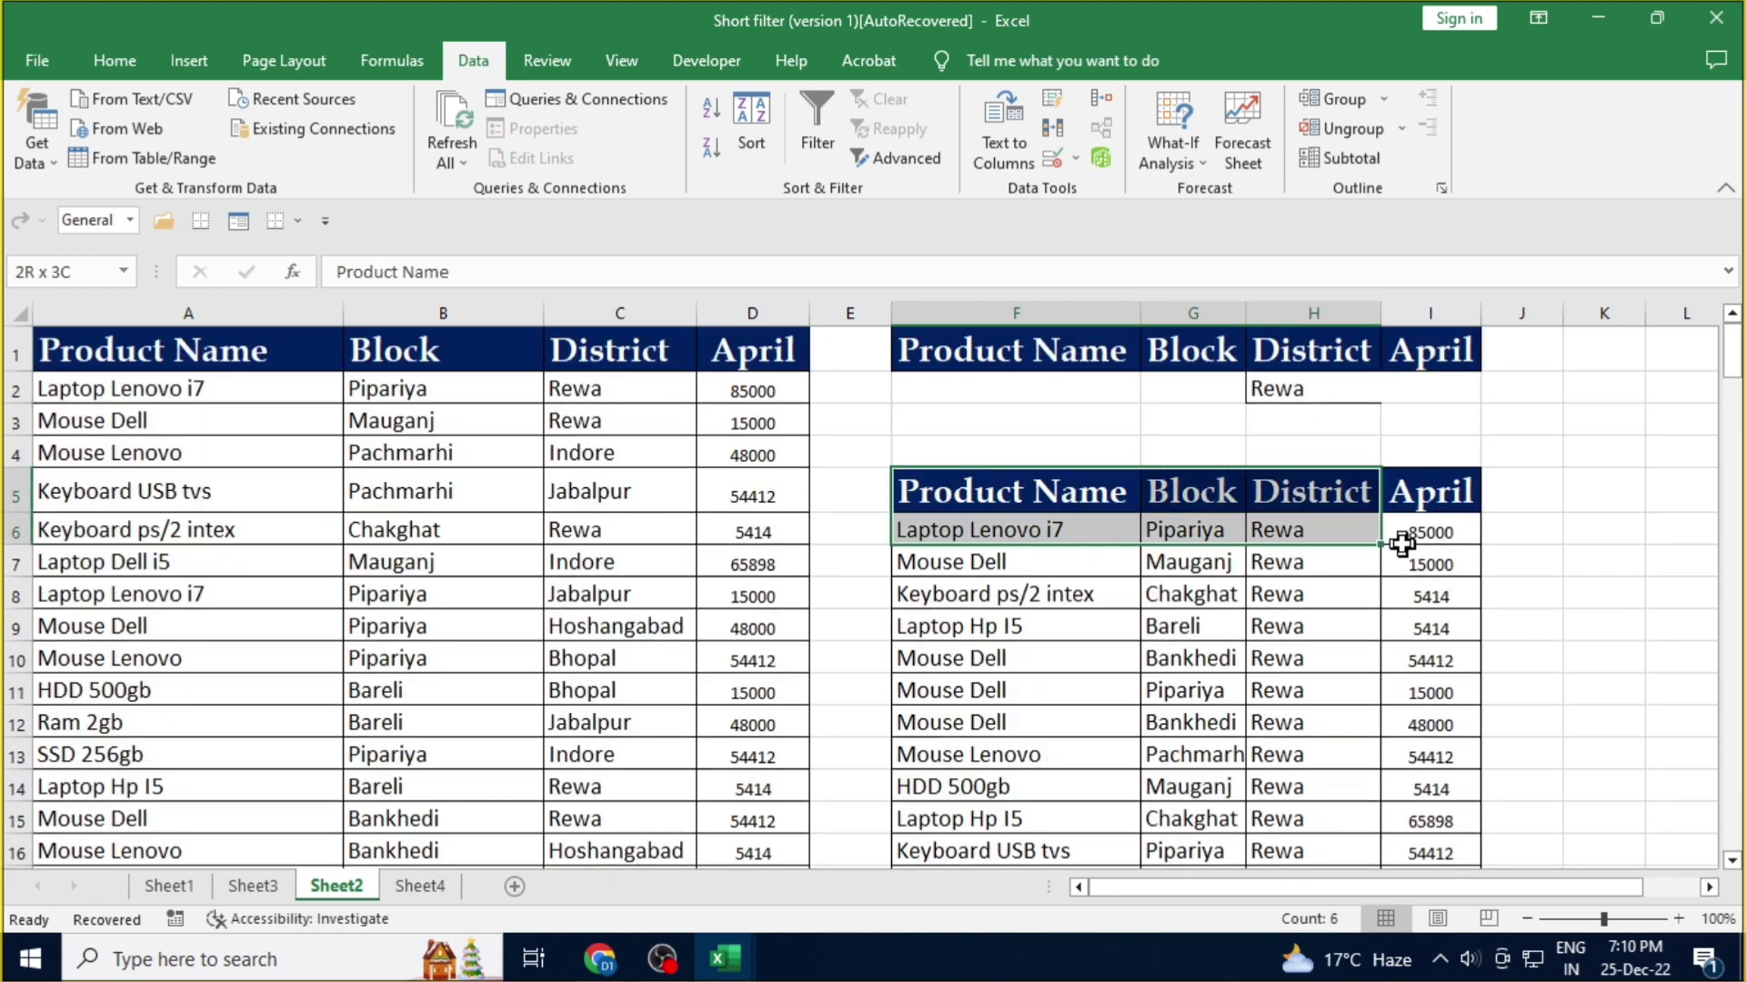
{"action": "left_click", "coordinate": [1344, 732]}
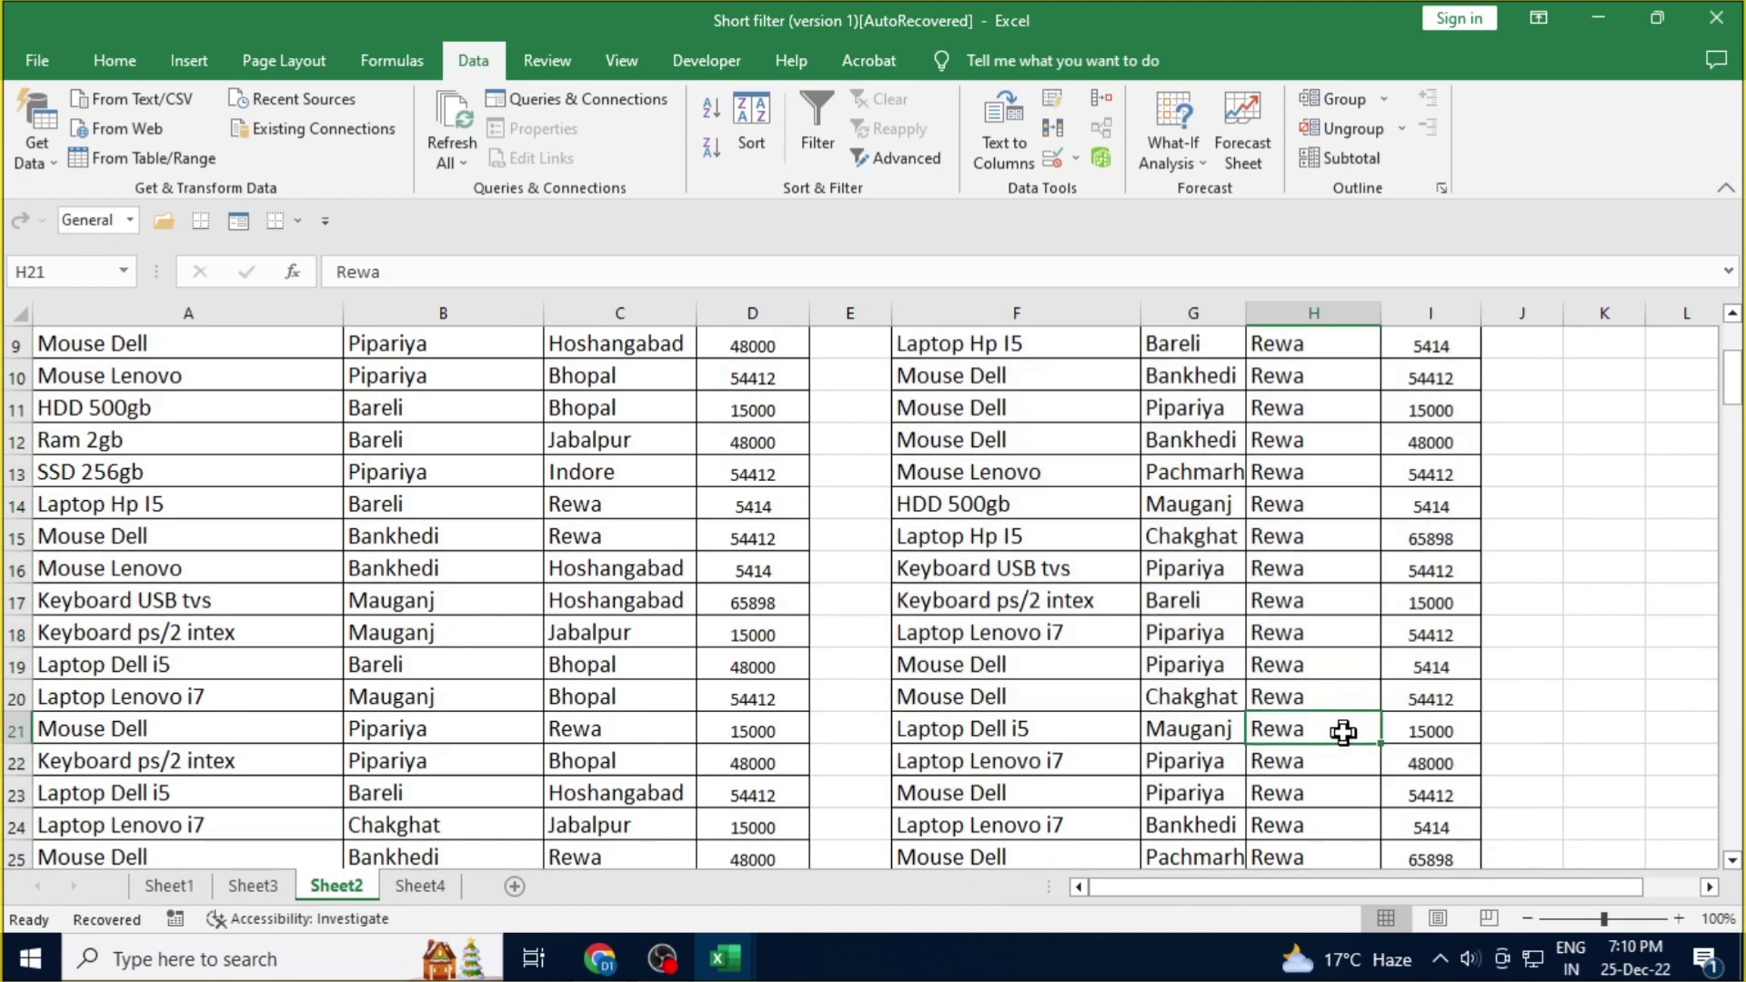
{"action": "scroll", "coordinate": [1349, 721], "scroll_direction": "down", "scroll_amount": 3}
{"action": "left_click", "coordinate": [1001, 691]}
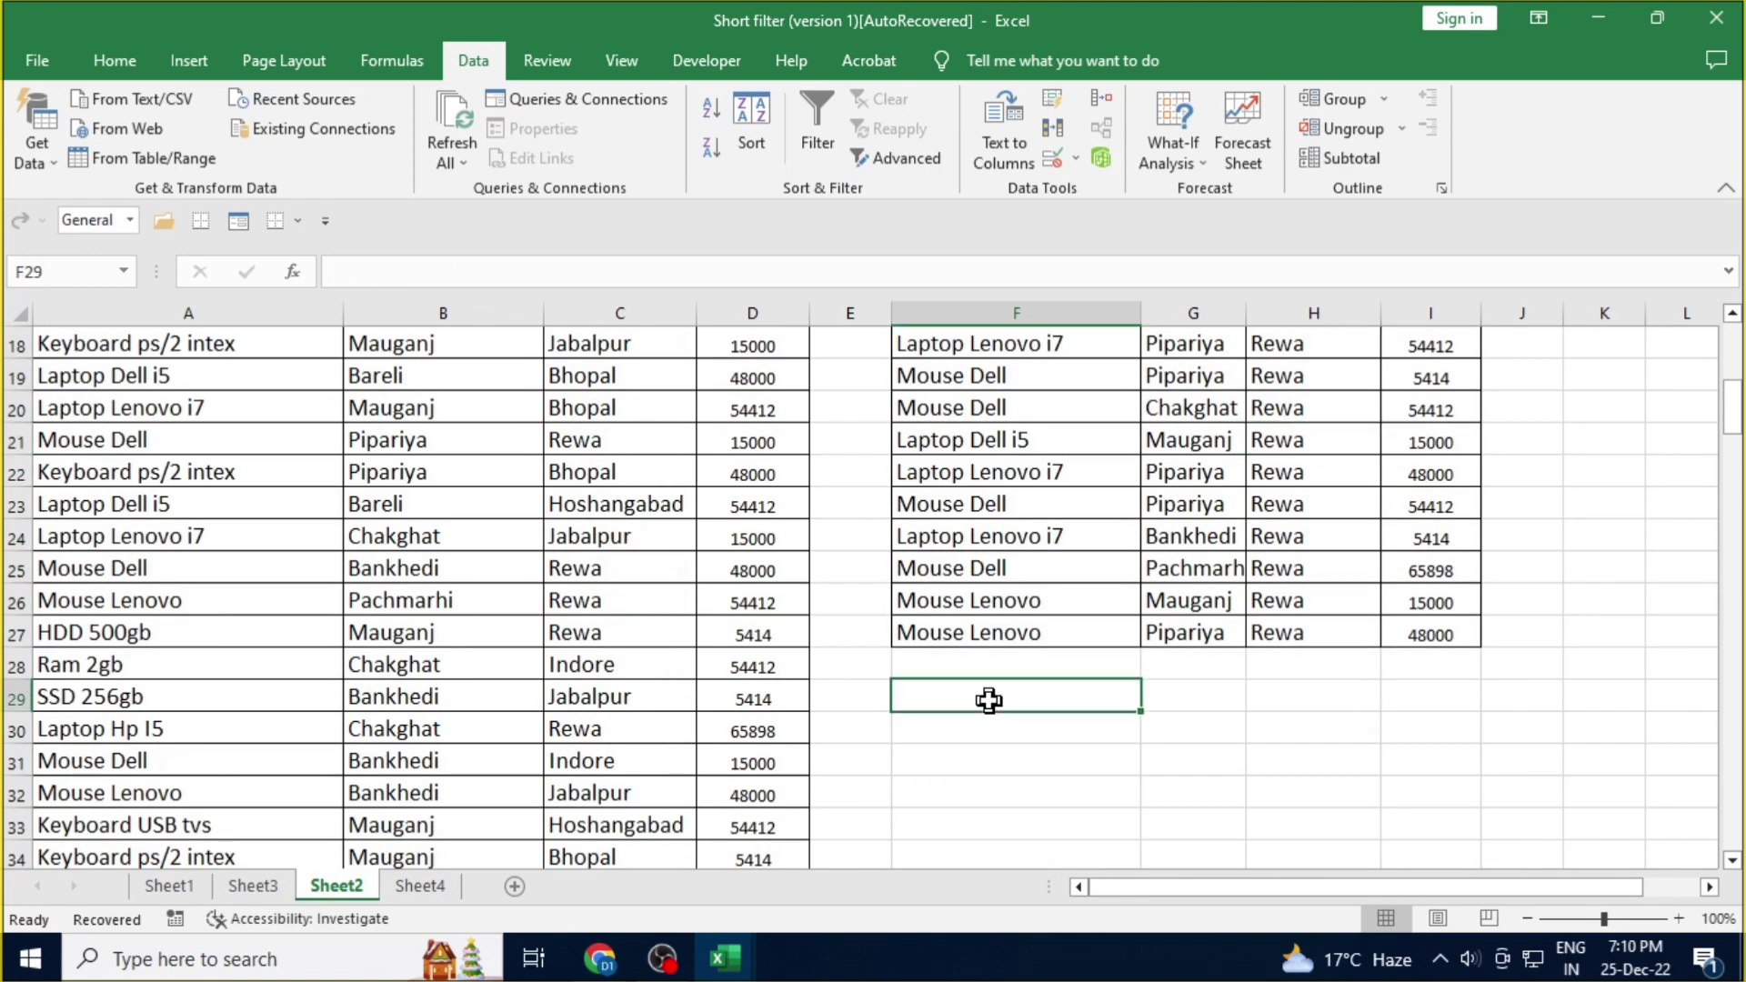
{"action": "scroll", "coordinate": [1130, 694], "scroll_direction": "up", "scroll_amount": 6}
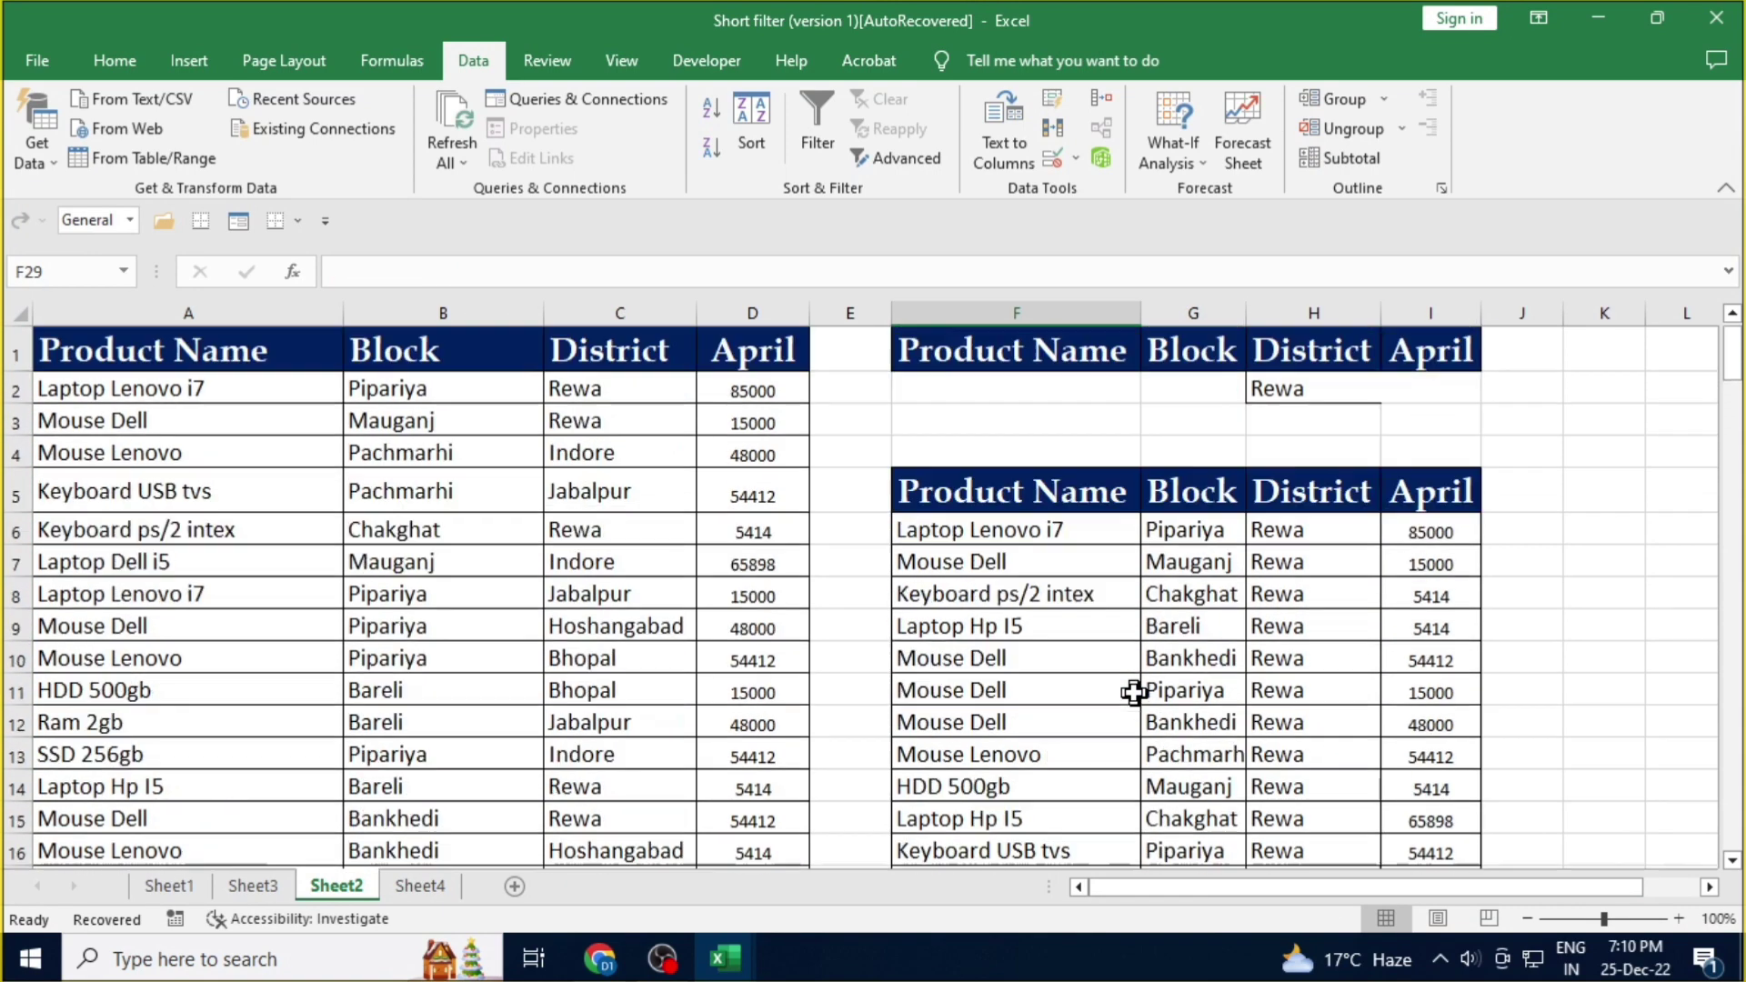
{"action": "left_click", "coordinate": [1306, 394]}
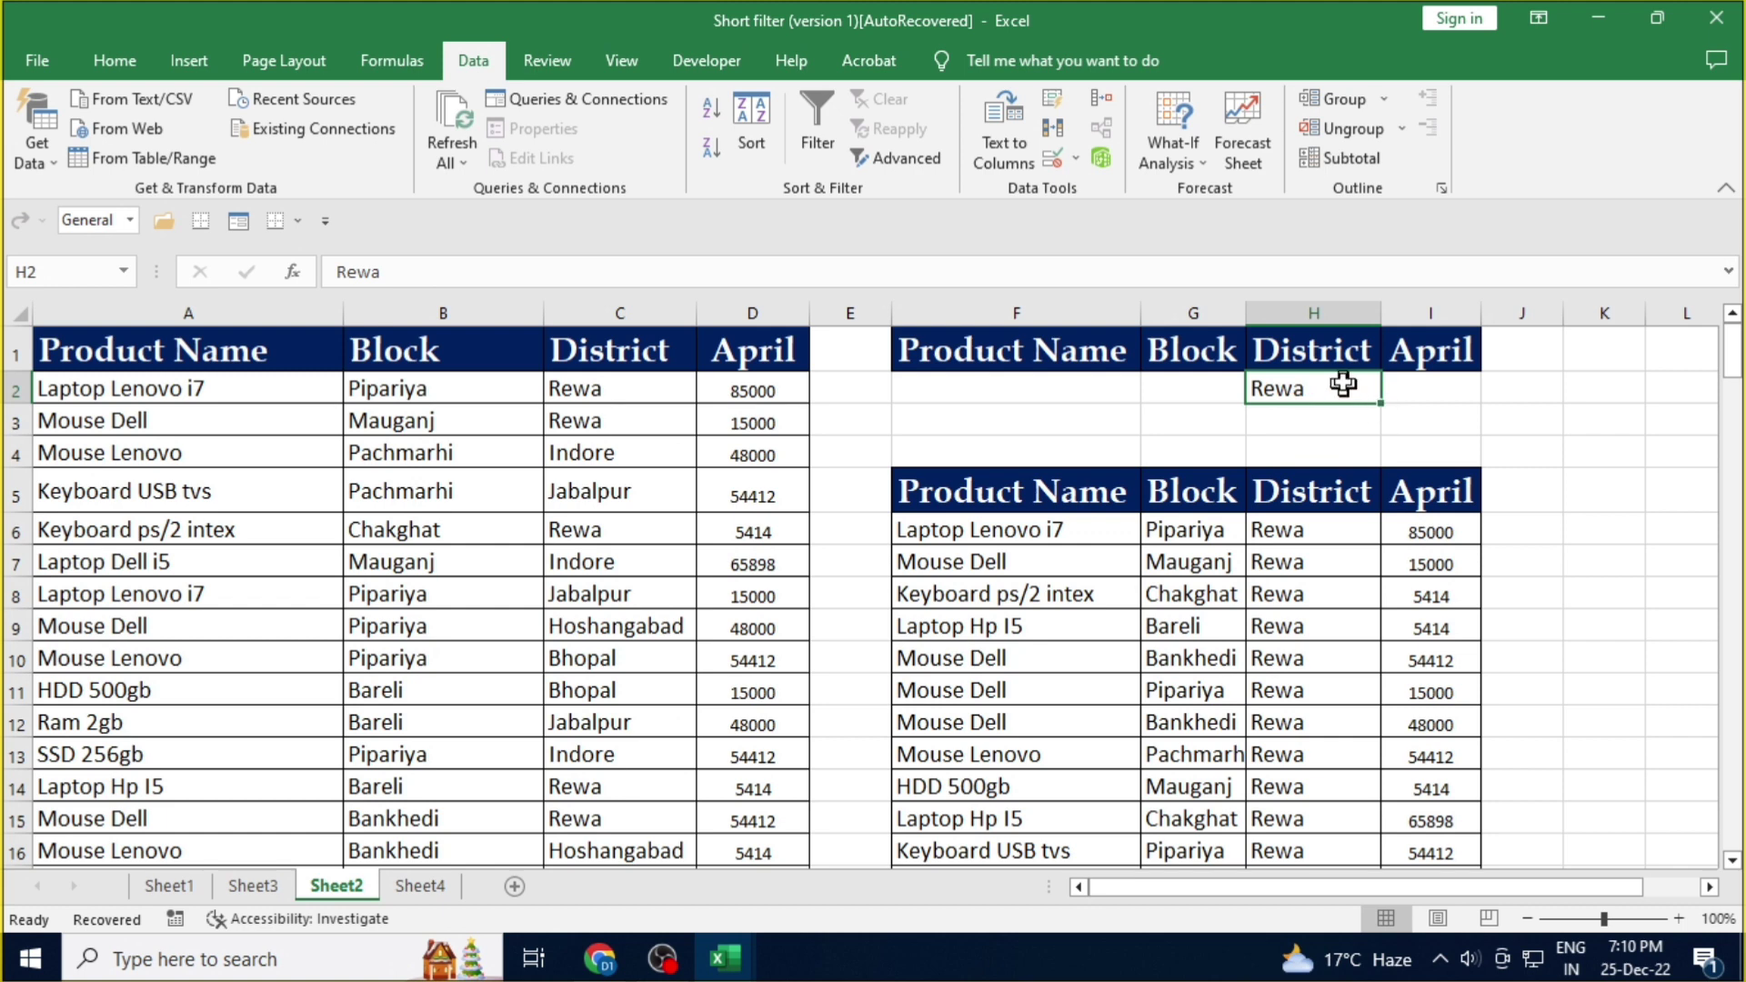
- Replace Rewa in H2 with Indore copied from C13
{"action": "key", "text": "Delete"}
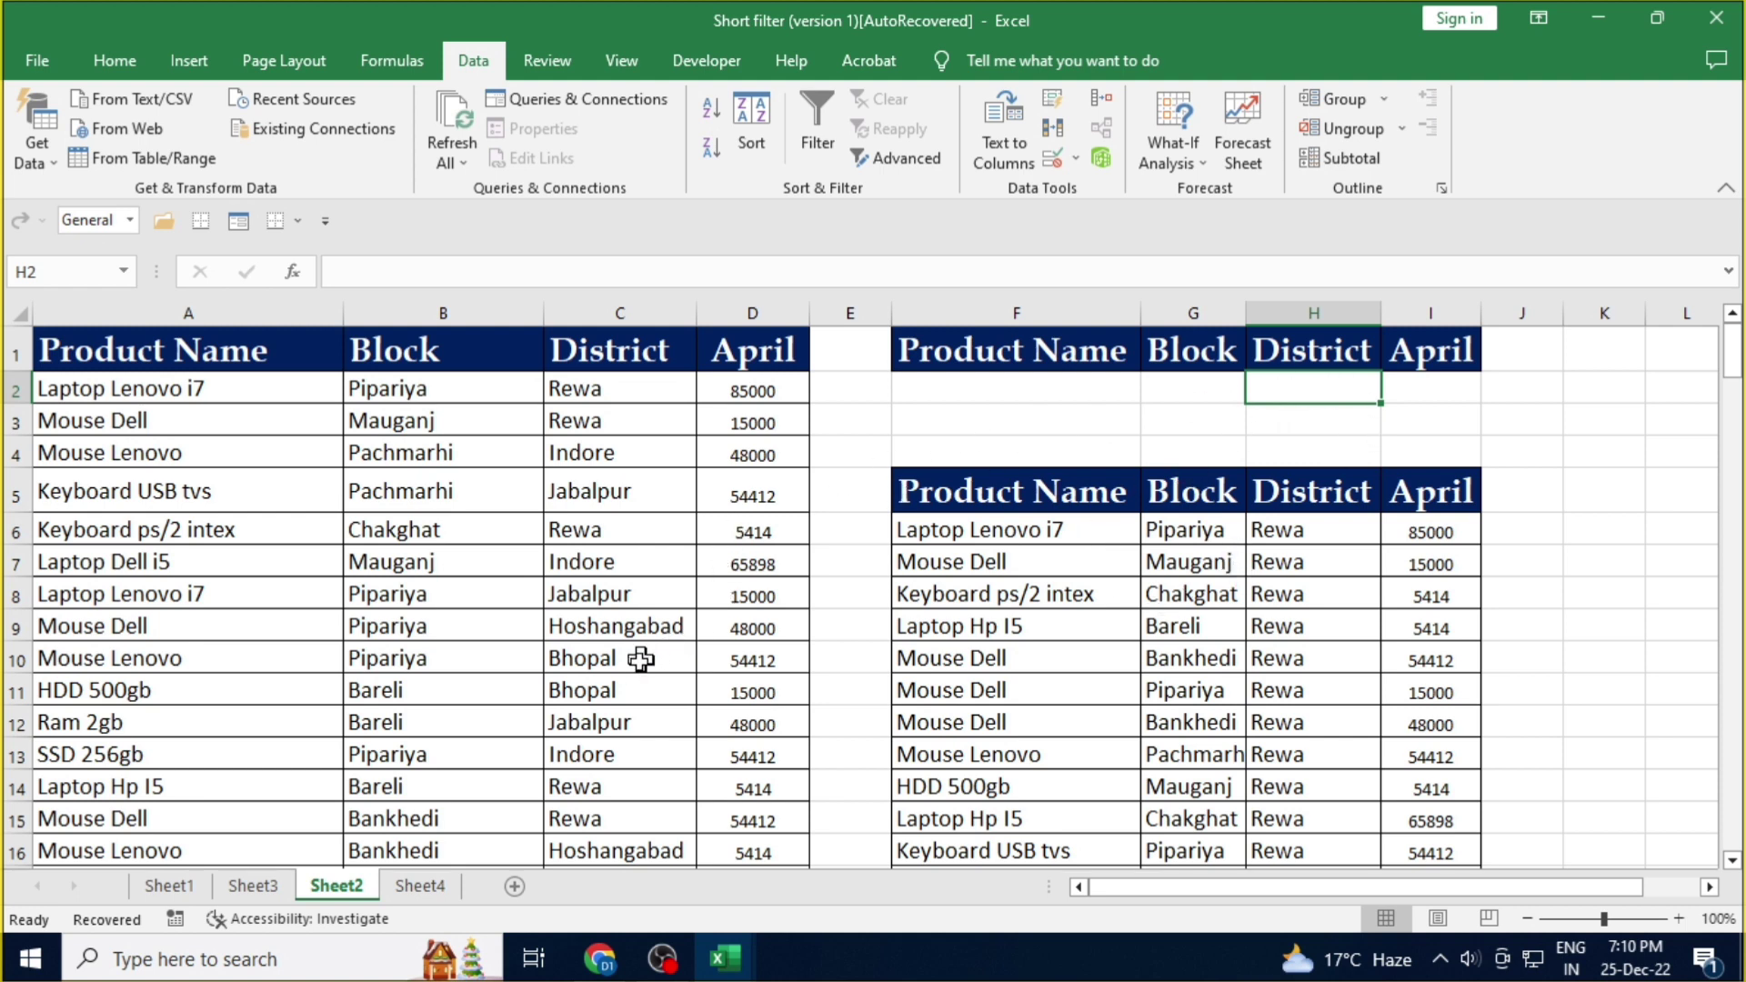
{"action": "left_click", "coordinate": [613, 758]}
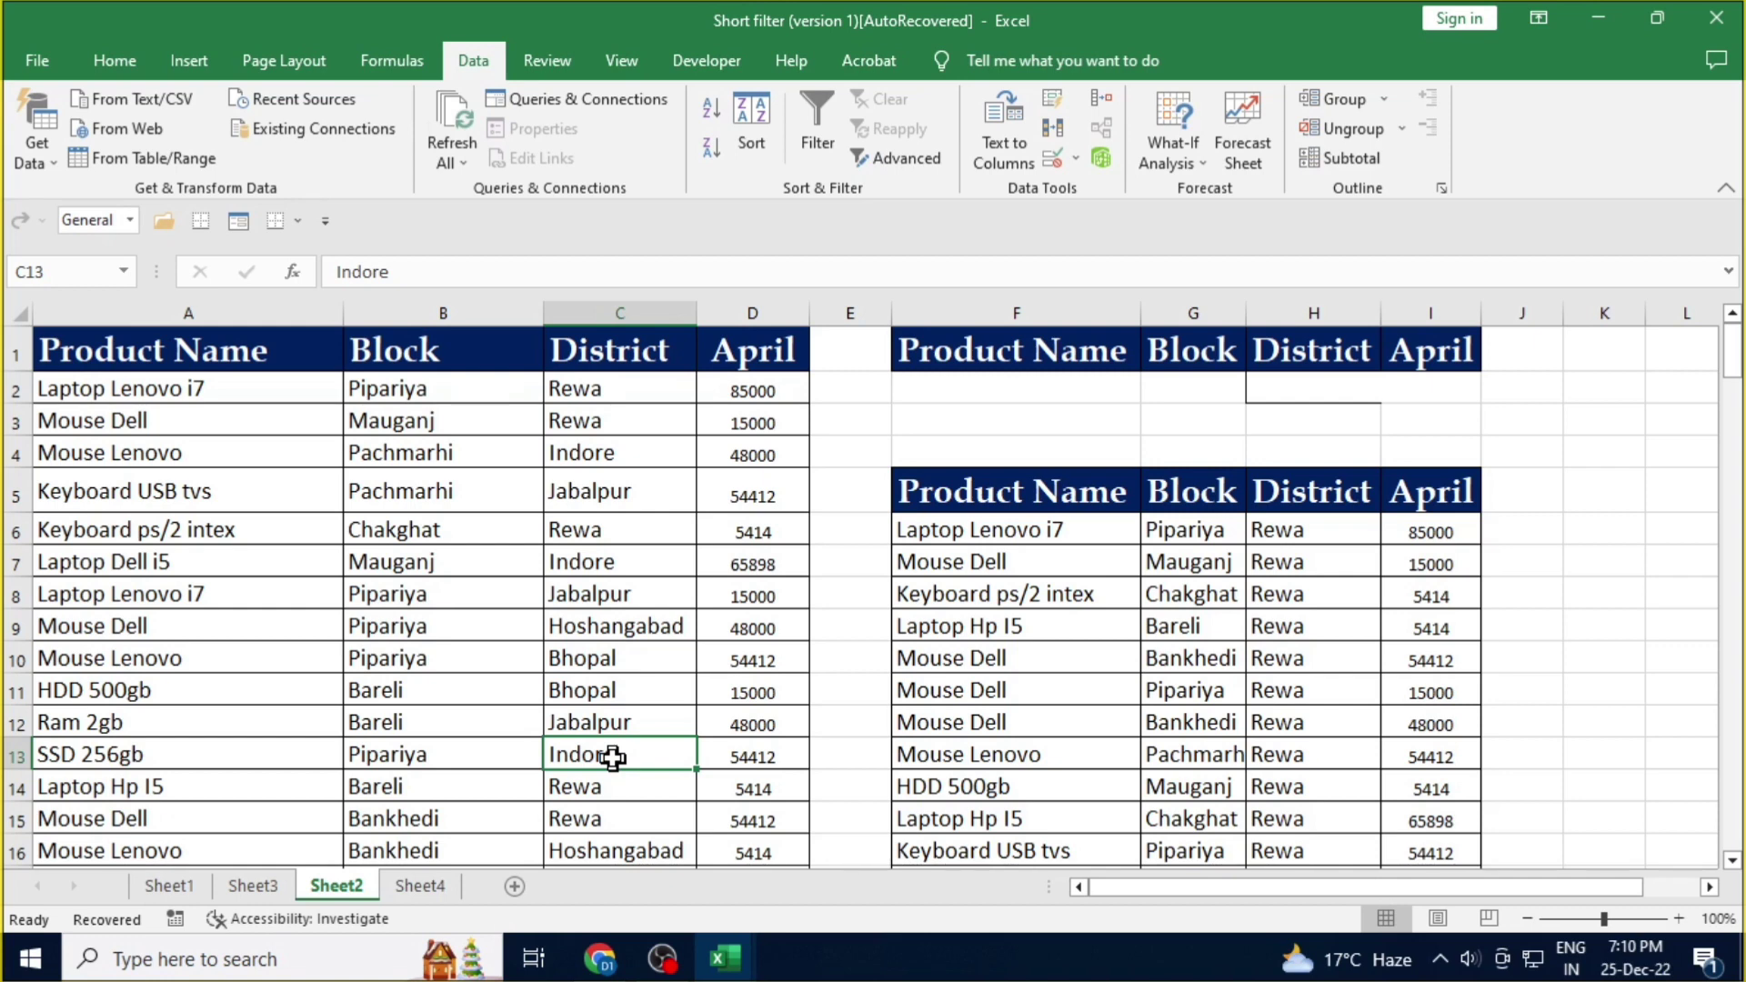
{"action": "key", "text": "ctrl+c"}
{"action": "left_click", "coordinate": [1310, 383]}
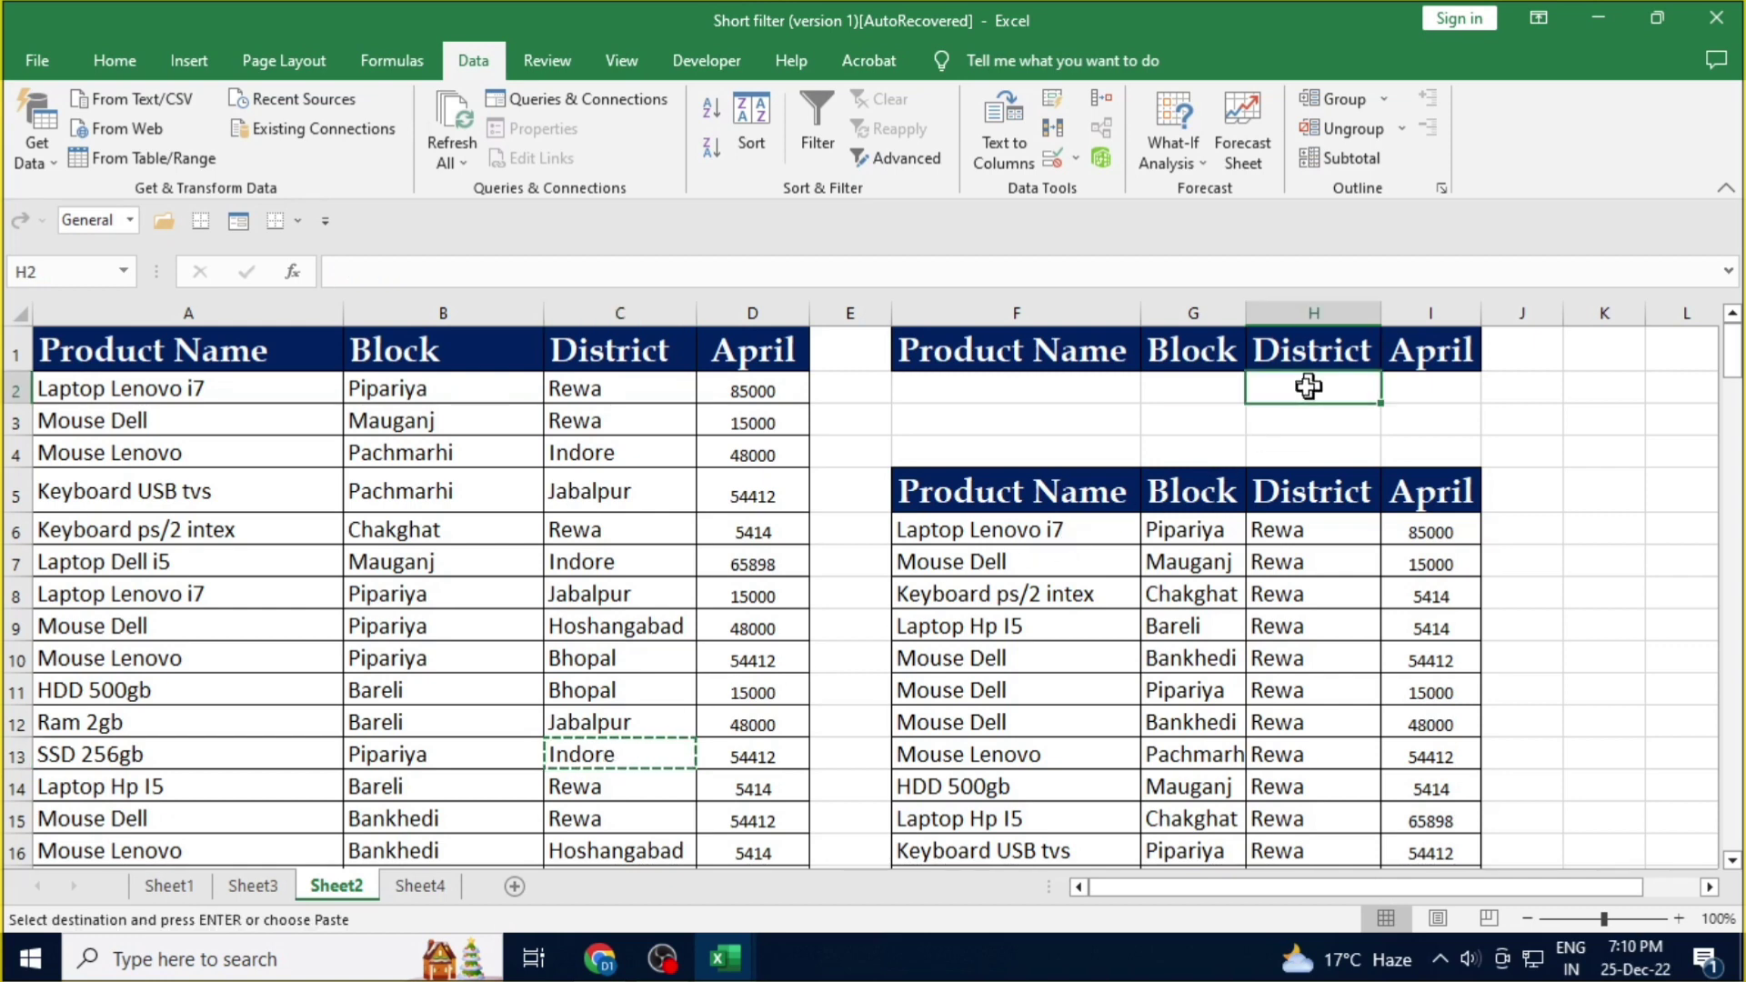
{"action": "key", "text": "ctrl+v"}
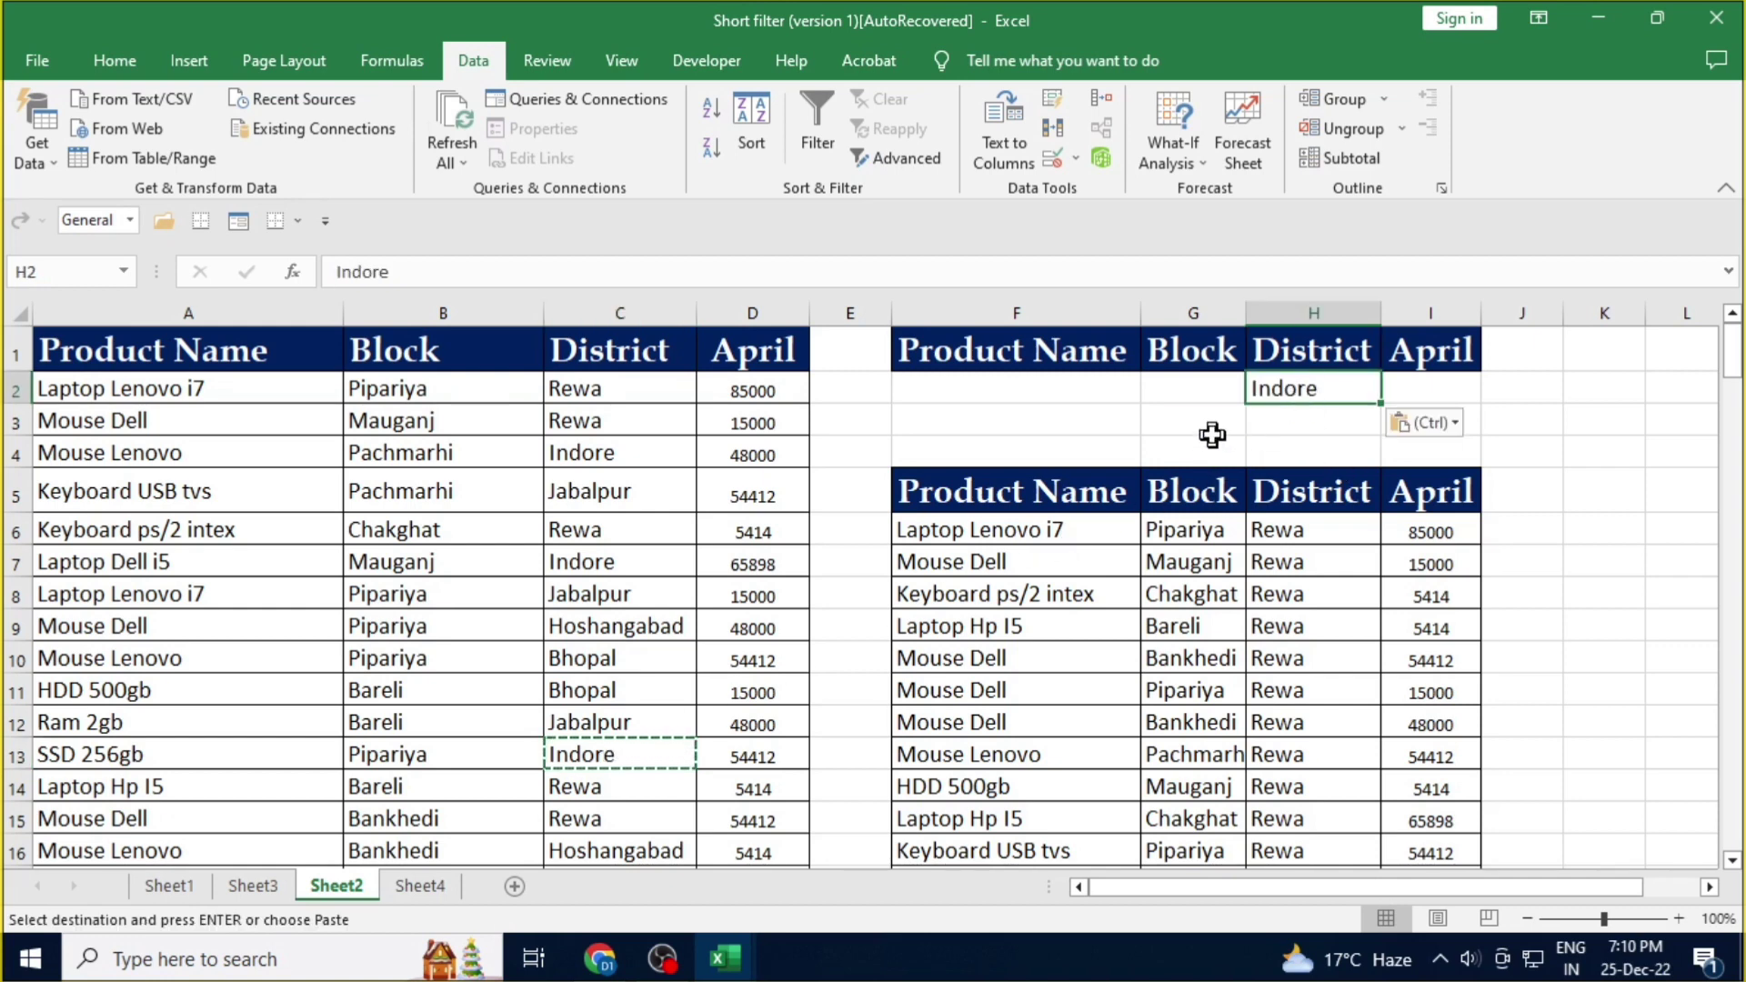
{"action": "left_click", "coordinate": [1216, 428]}
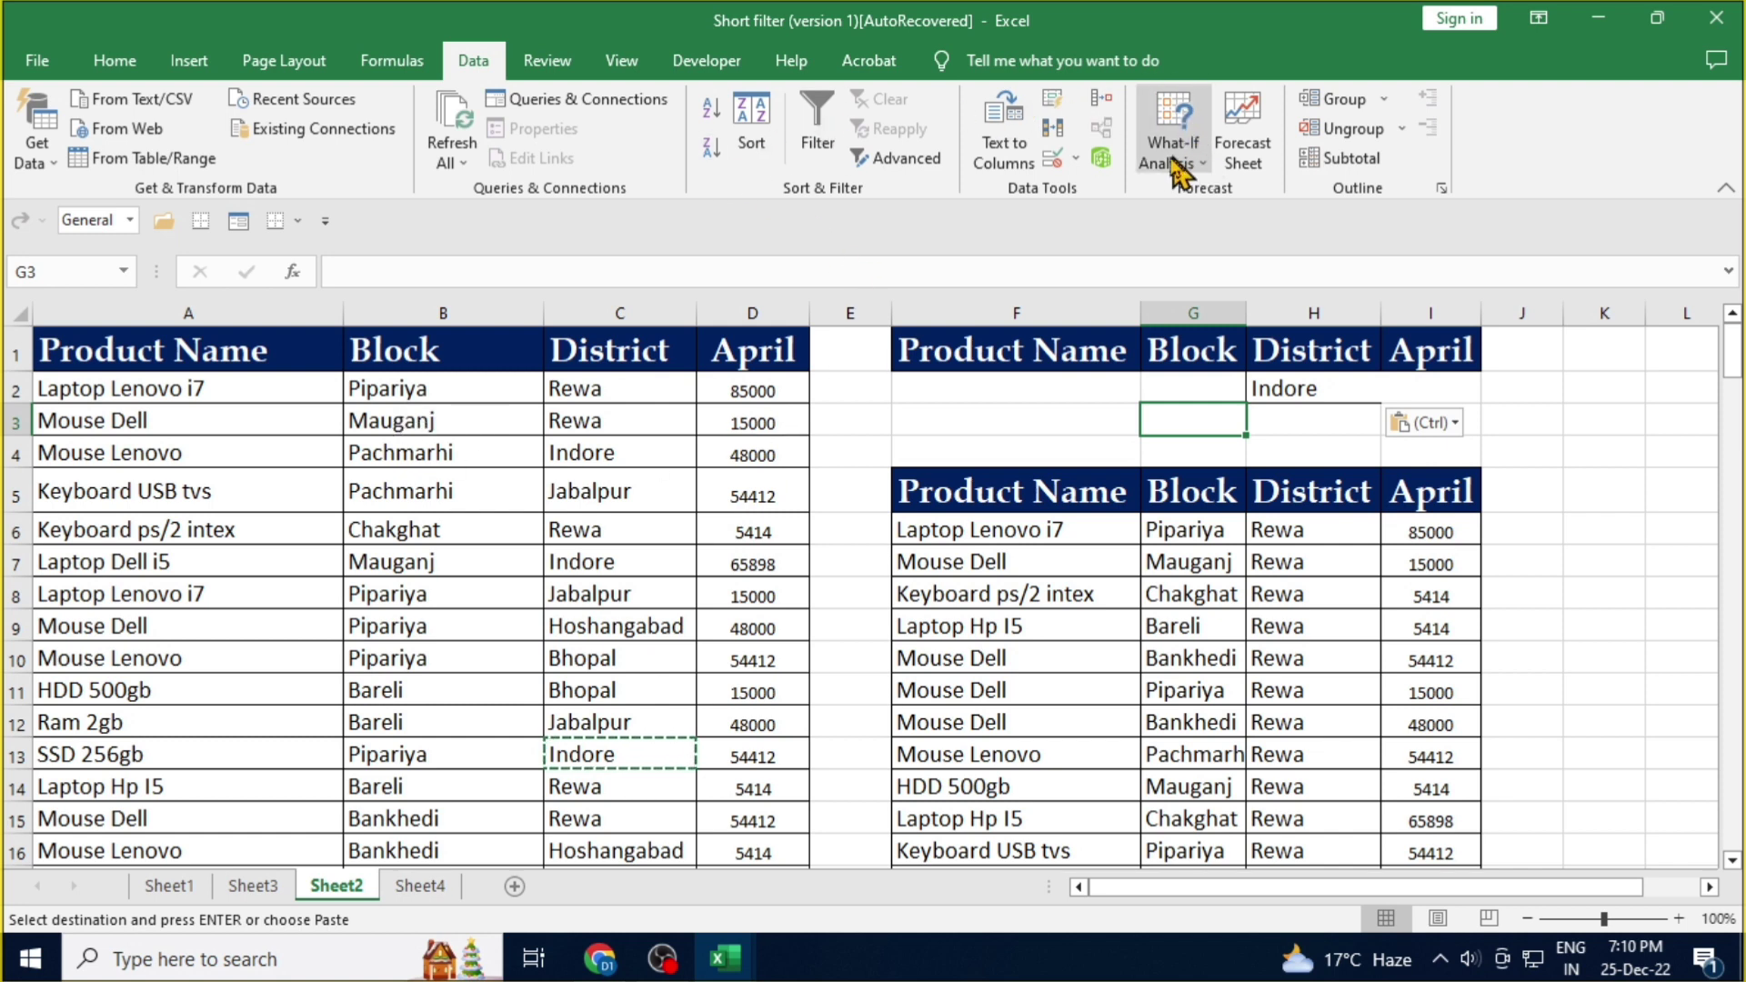
- Reopen Advanced Filter with Copy to another location and reset the list range to A1:D67
{"action": "left_click", "coordinate": [869, 152]}
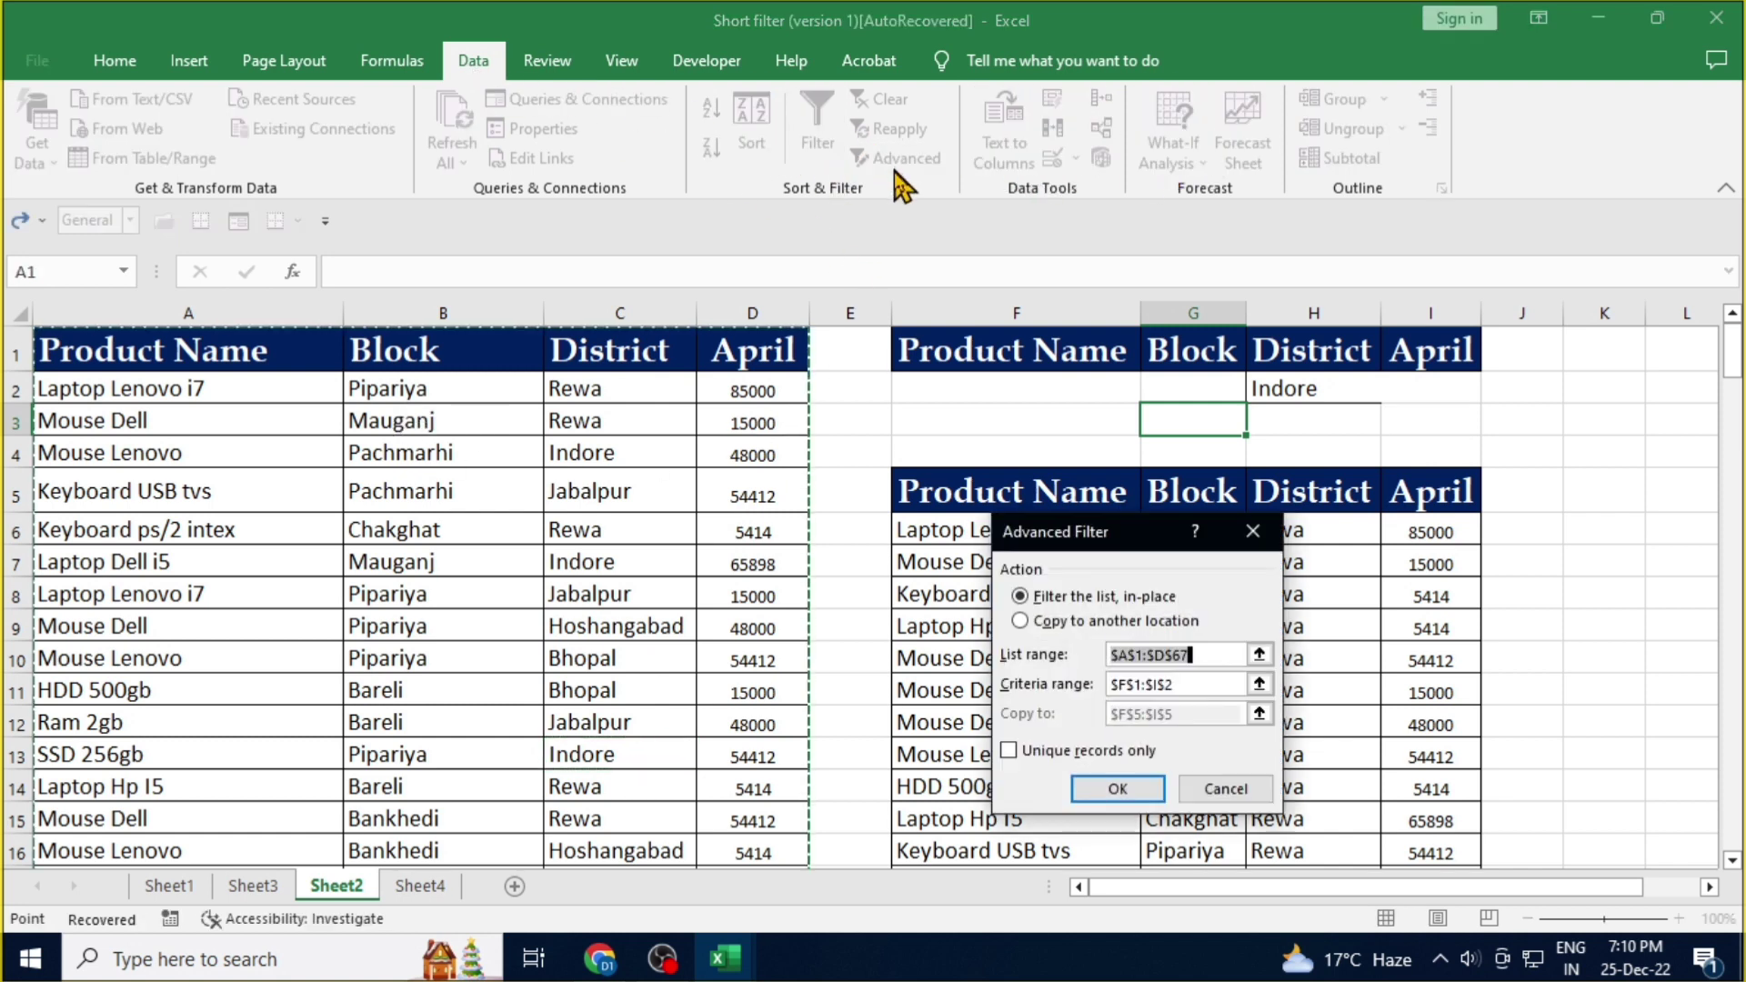
{"action": "left_click", "coordinate": [1021, 620]}
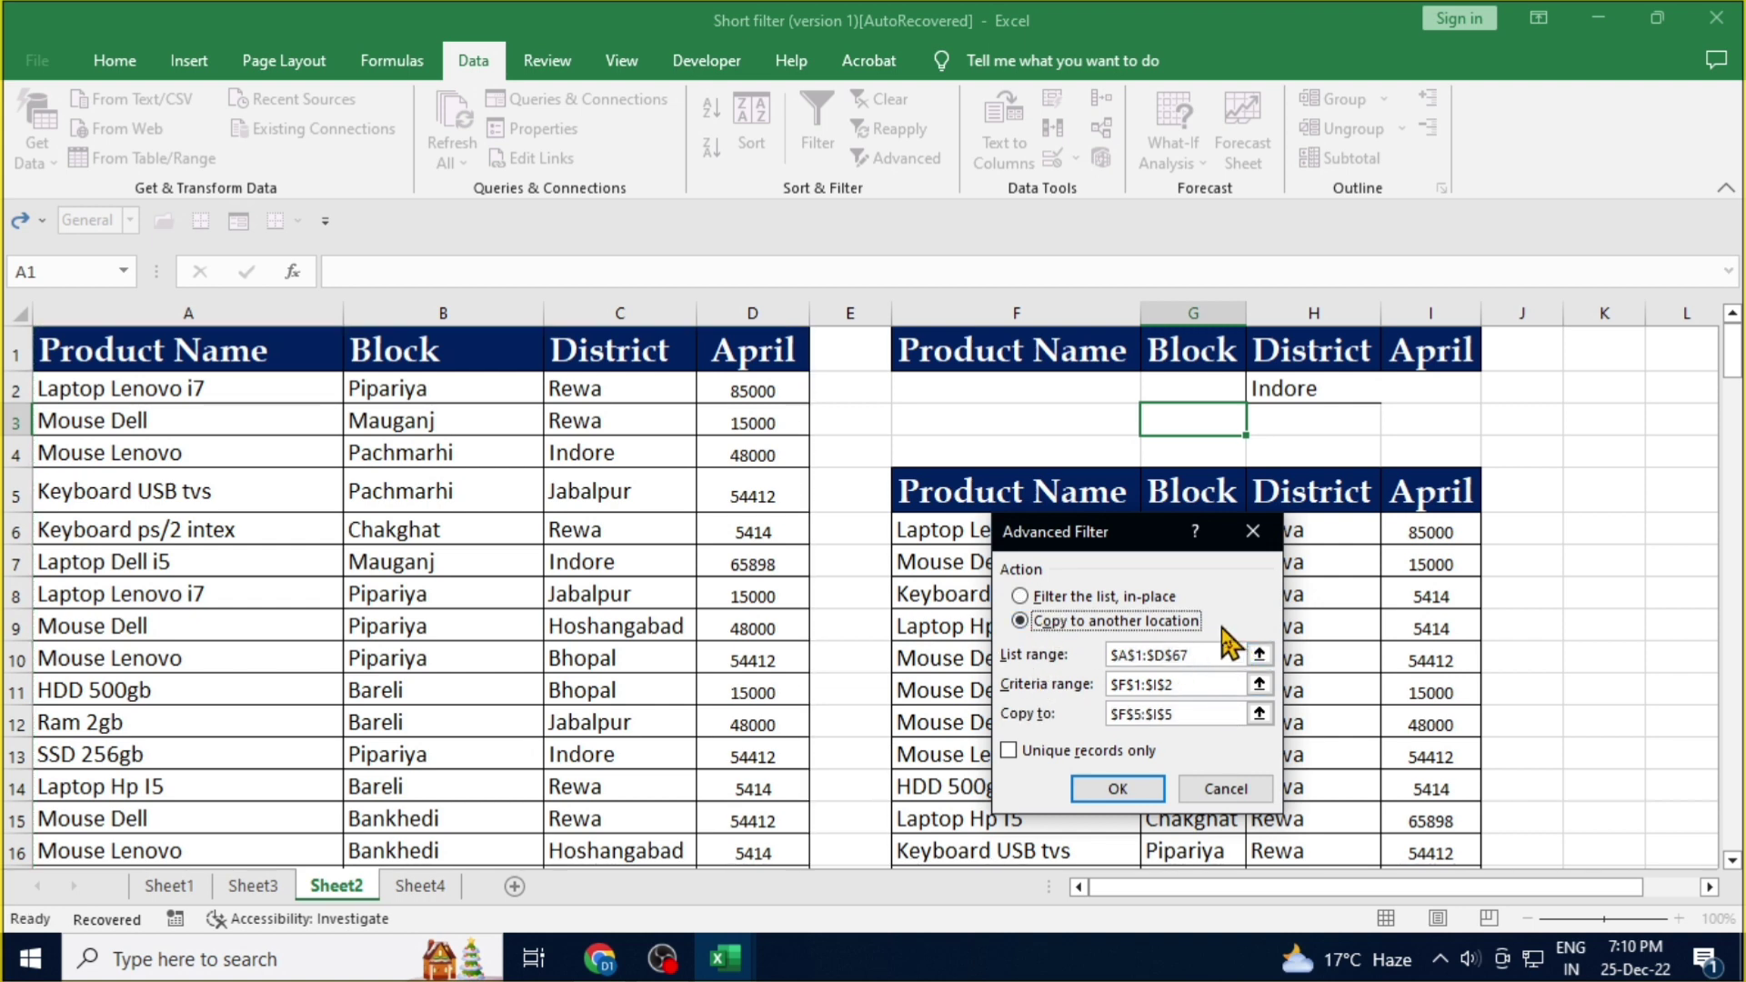
{"action": "left_click", "coordinate": [1213, 655]}
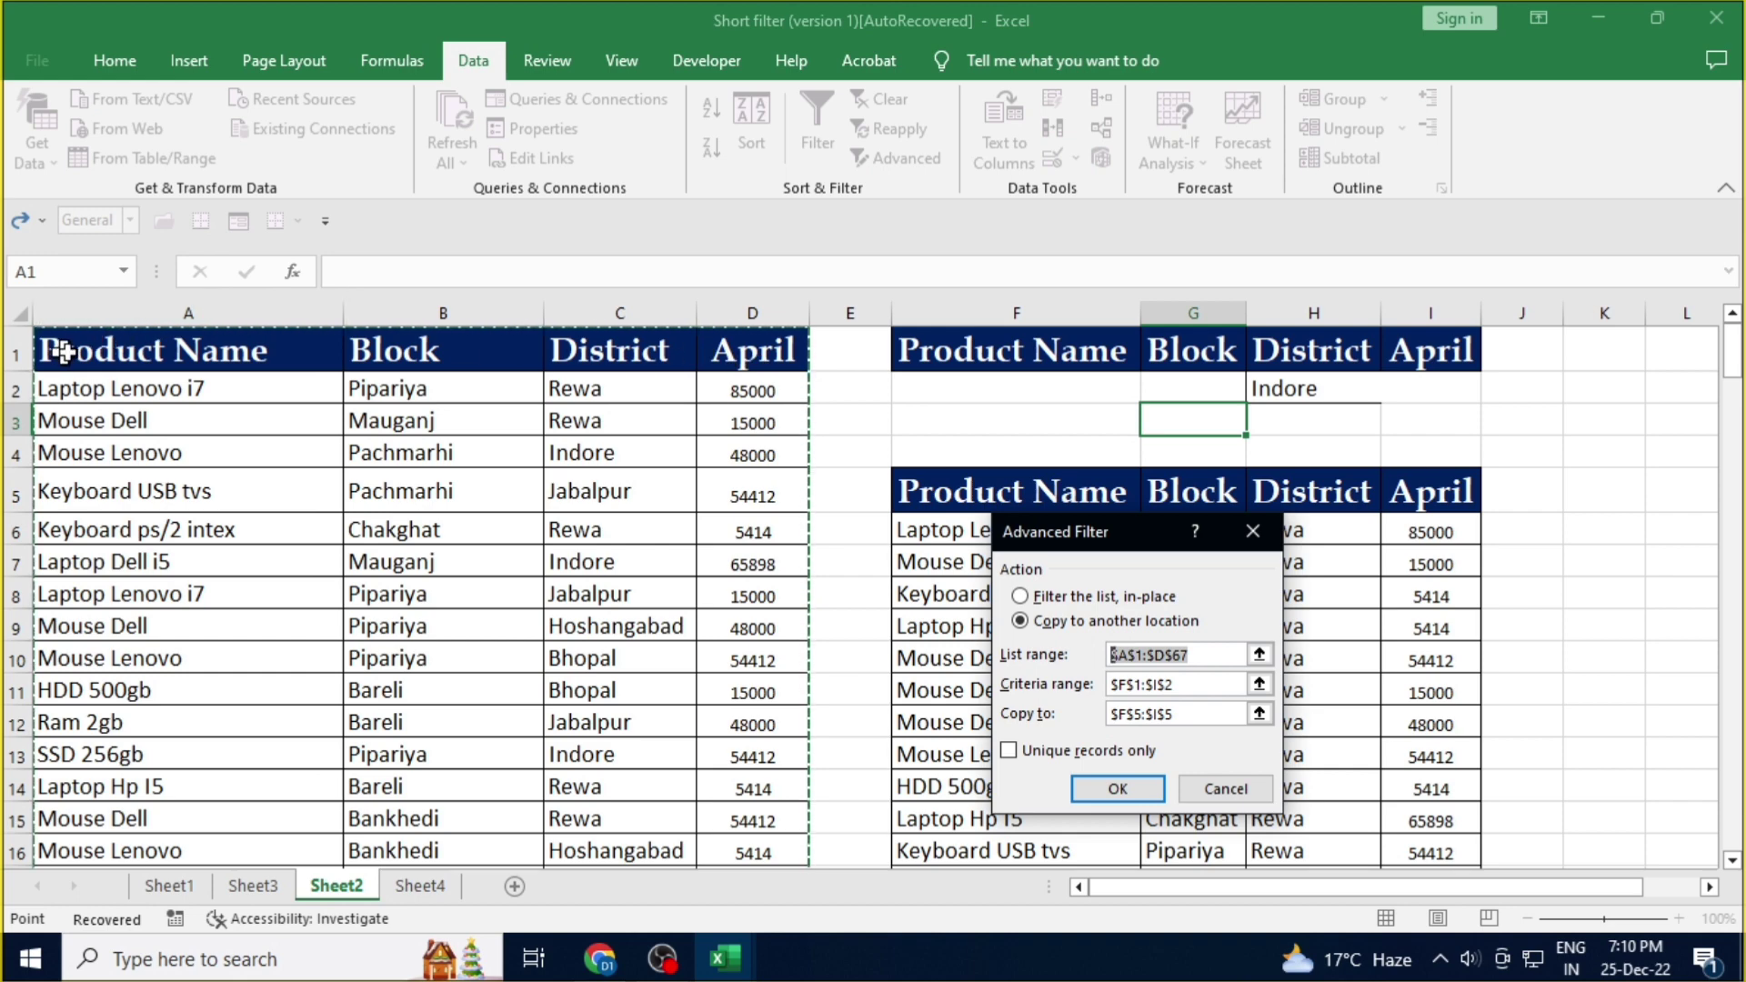
{"action": "key", "text": "BackSpace"}
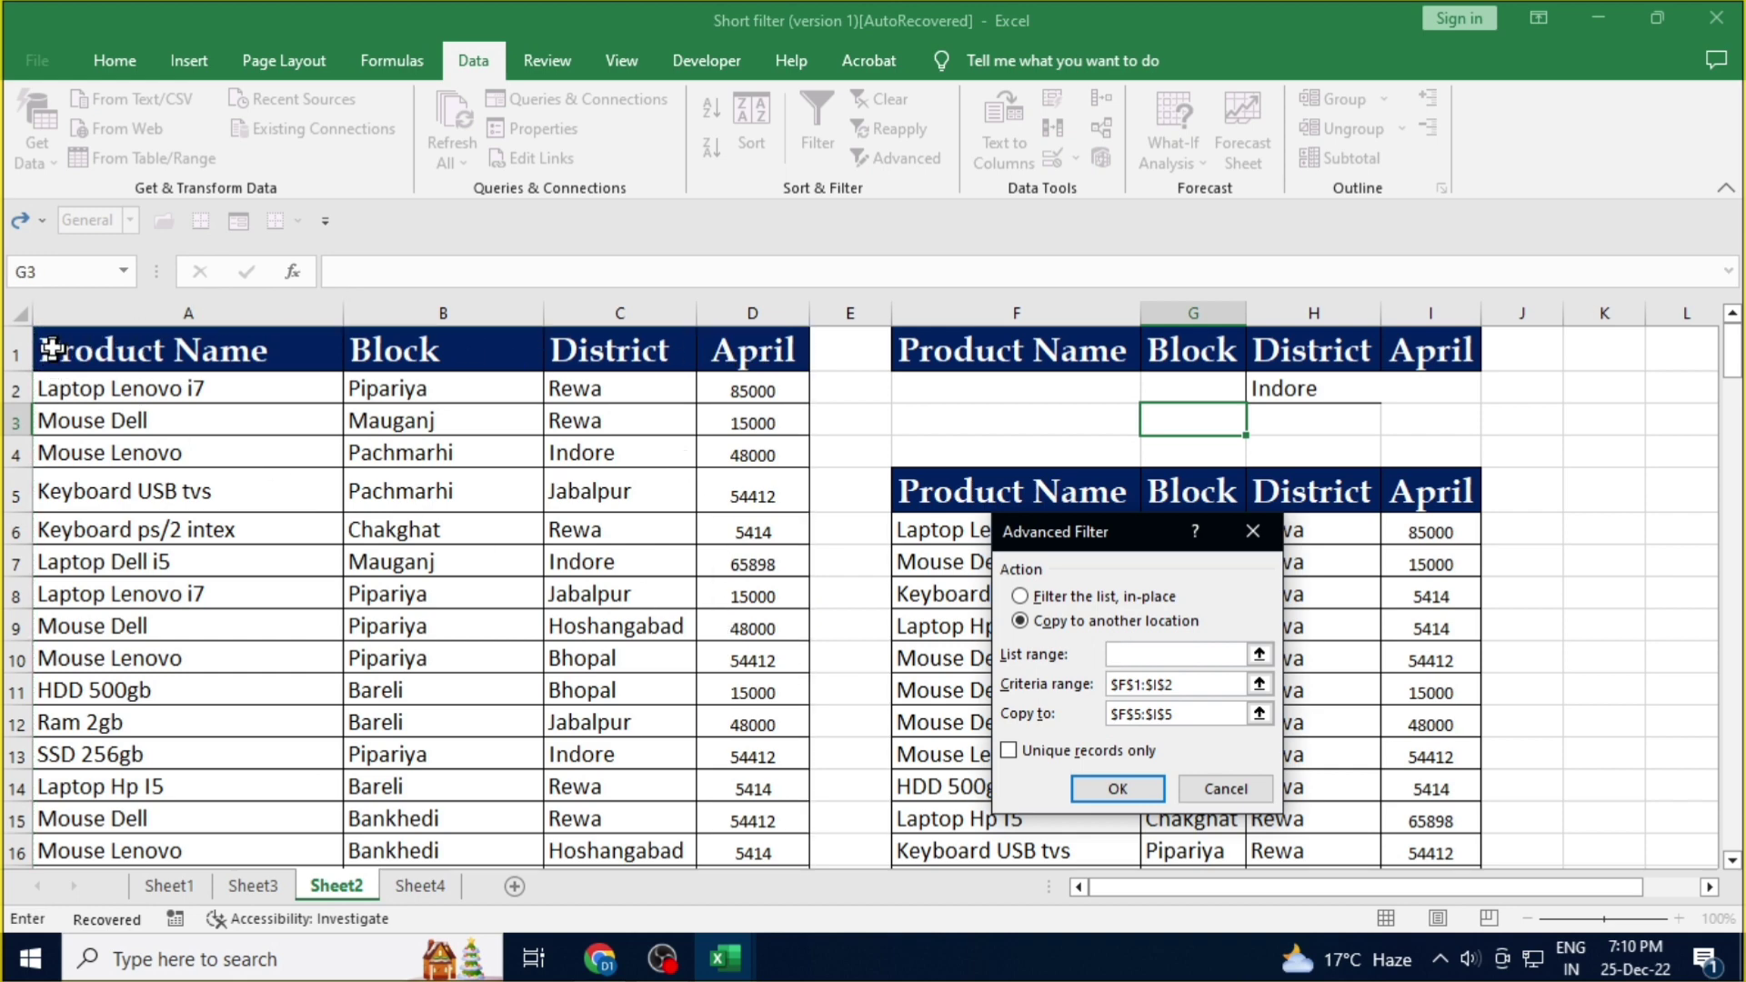
{"action": "mouse_move", "coordinate": [55, 350]}
{"action": "left_mouse_down"}
{"action": "mouse_move", "coordinate": [723, 834]}
{"action": "mouse_move", "coordinate": [728, 805]}
{"action": "left_mouse_up"}
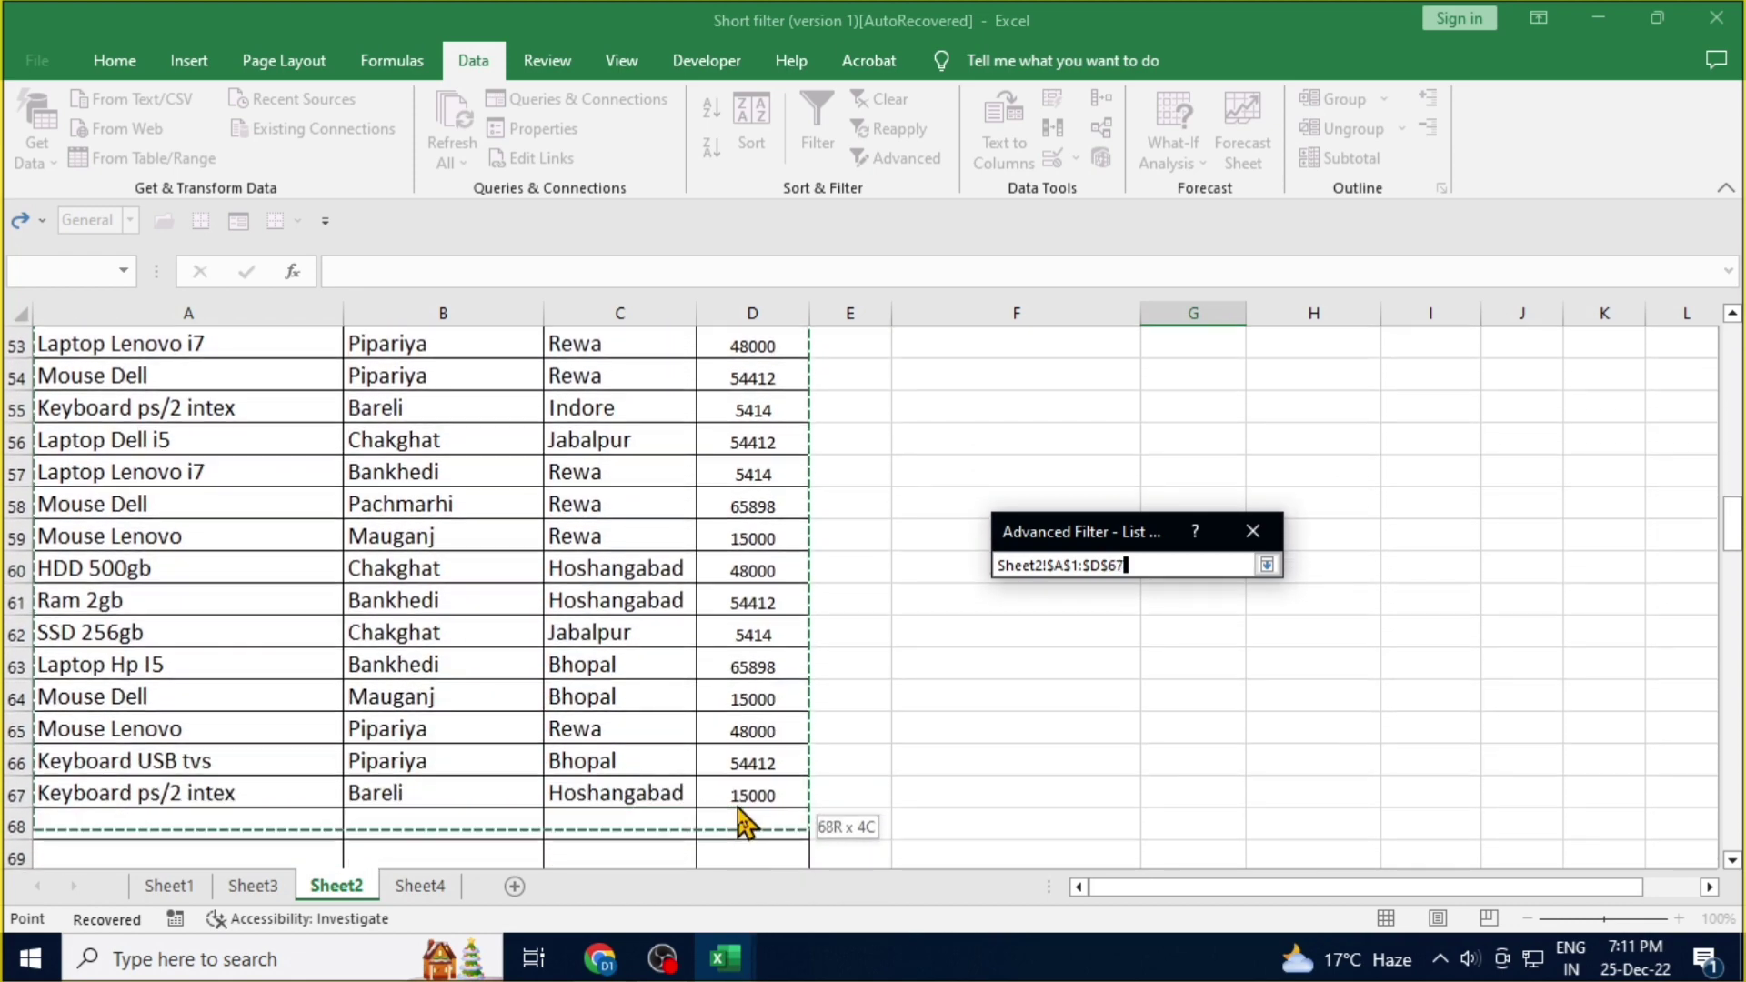
{"action": "left_click_drag", "start_coordinate": [728, 805], "coordinate": [739, 805]}
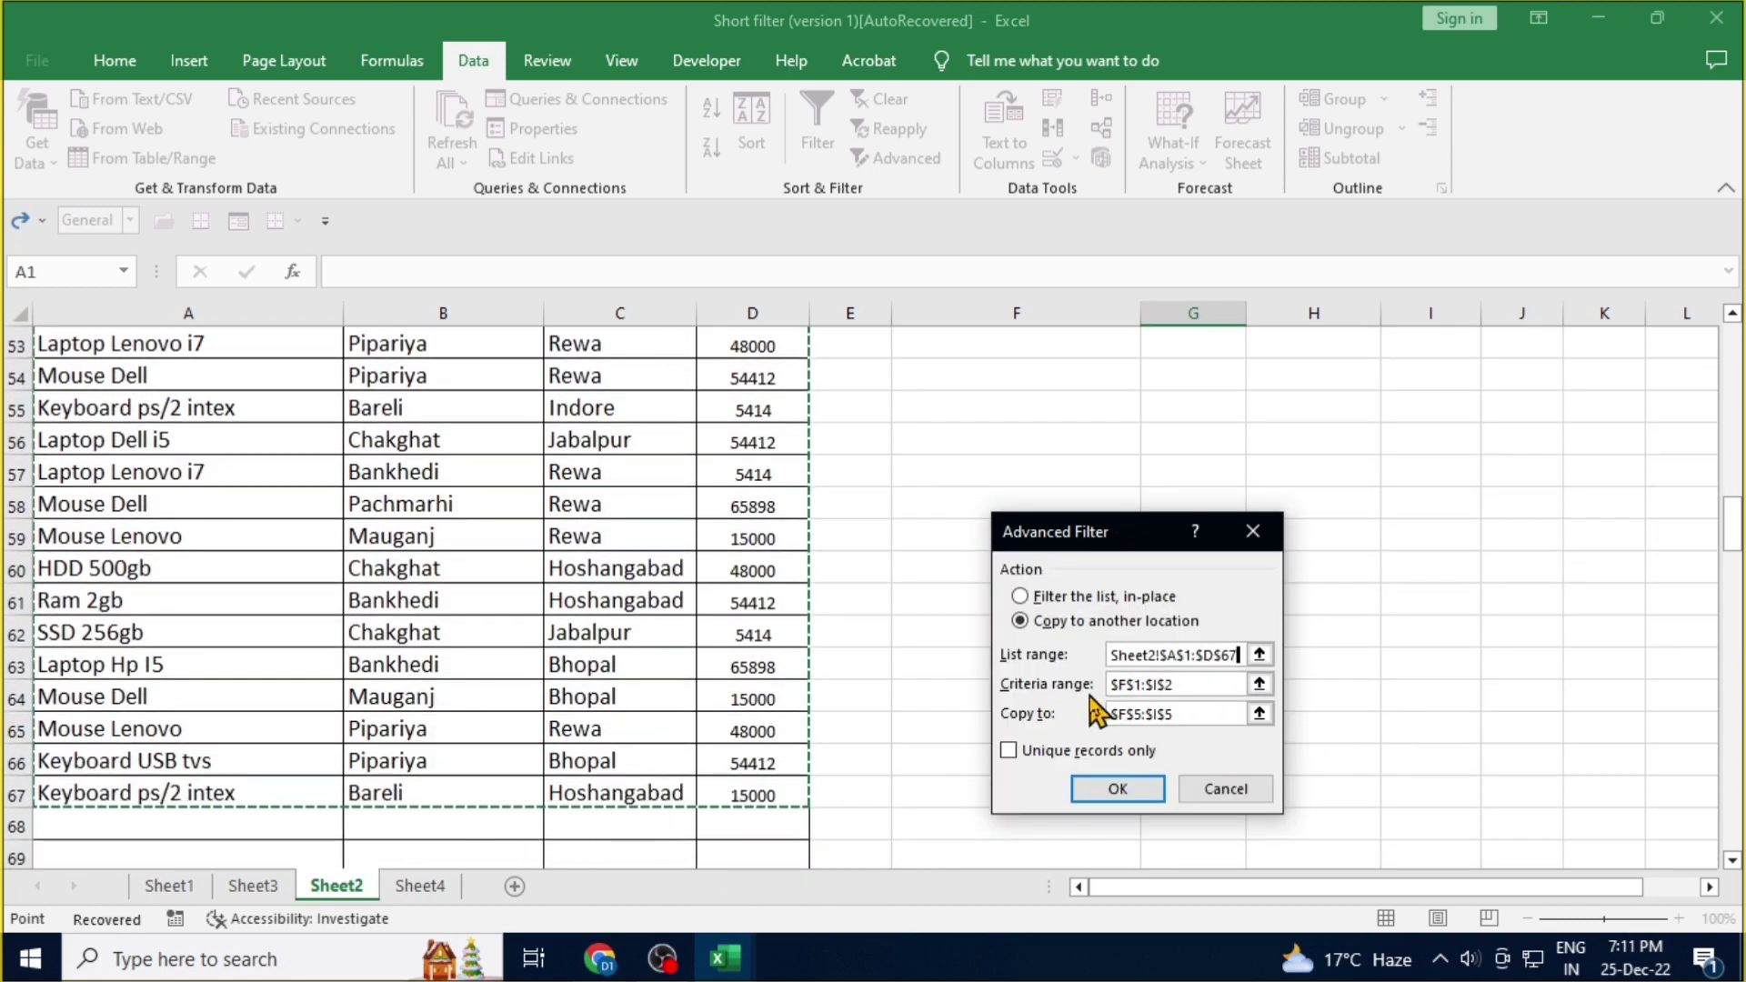
- Set the criteria range to F1:I2 and change the copy destination from F5 to F30
{"action": "left_click", "coordinate": [1182, 684]}
{"action": "key", "text": "BackSpace"}
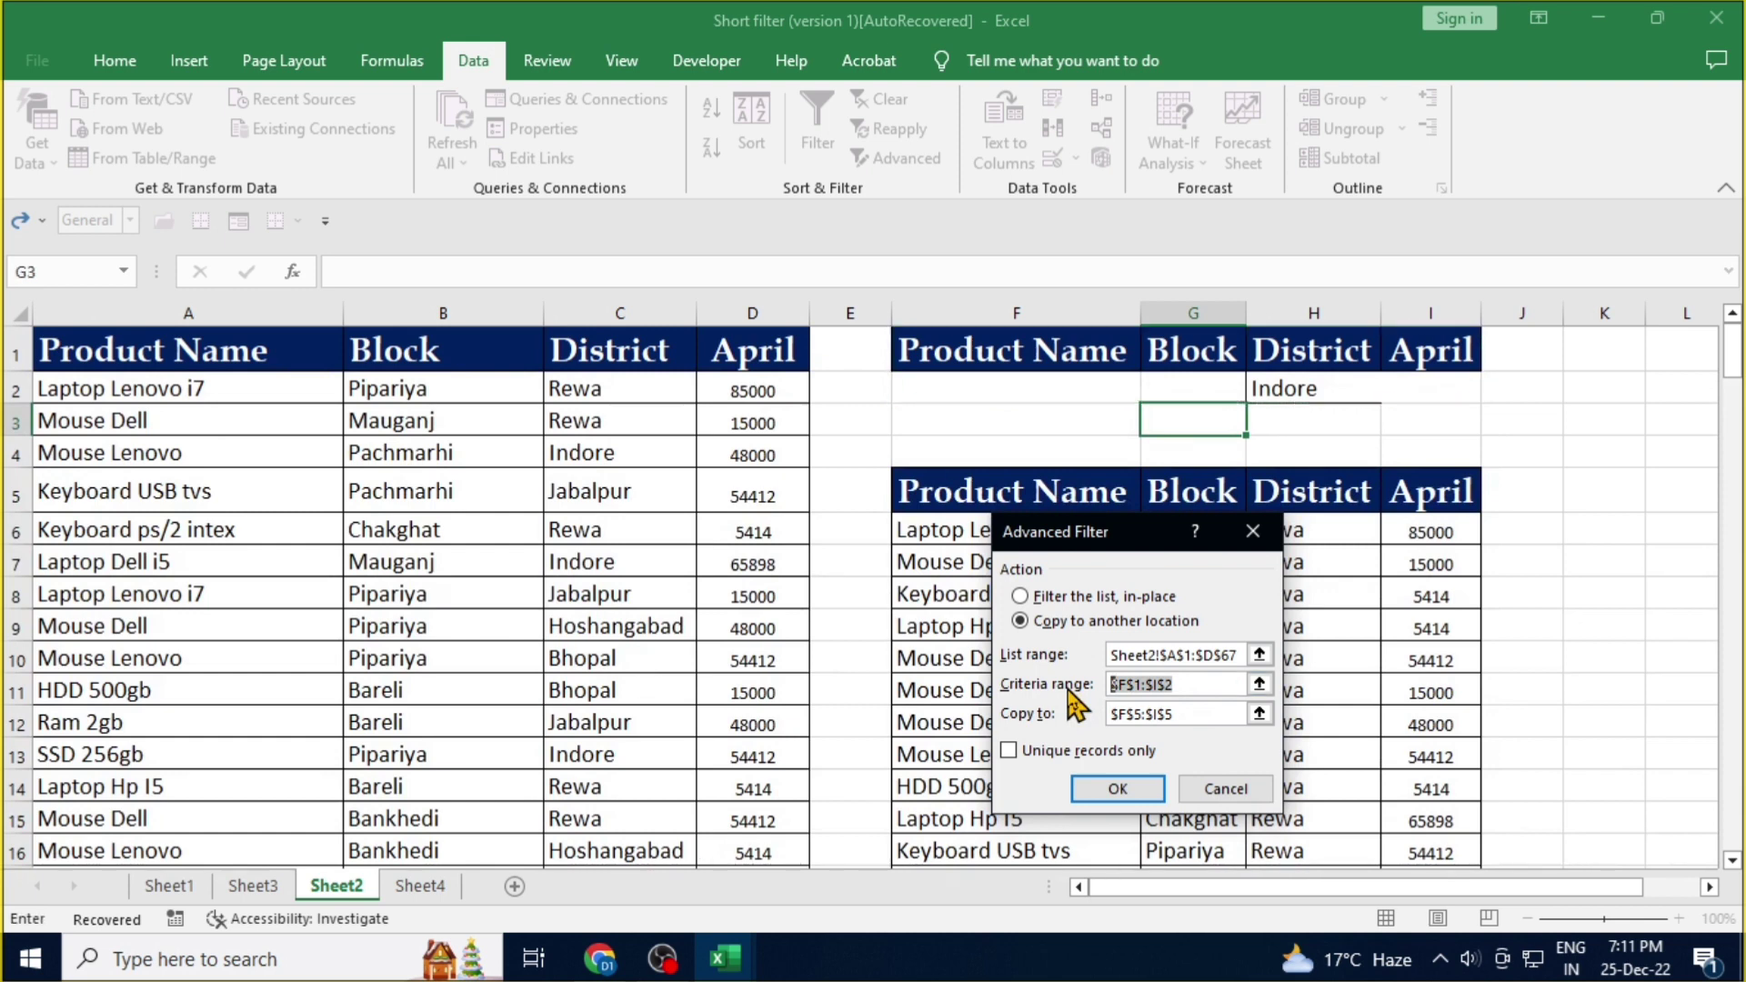
{"action": "left_click_drag", "start_coordinate": [932, 342], "coordinate": [1433, 393]}
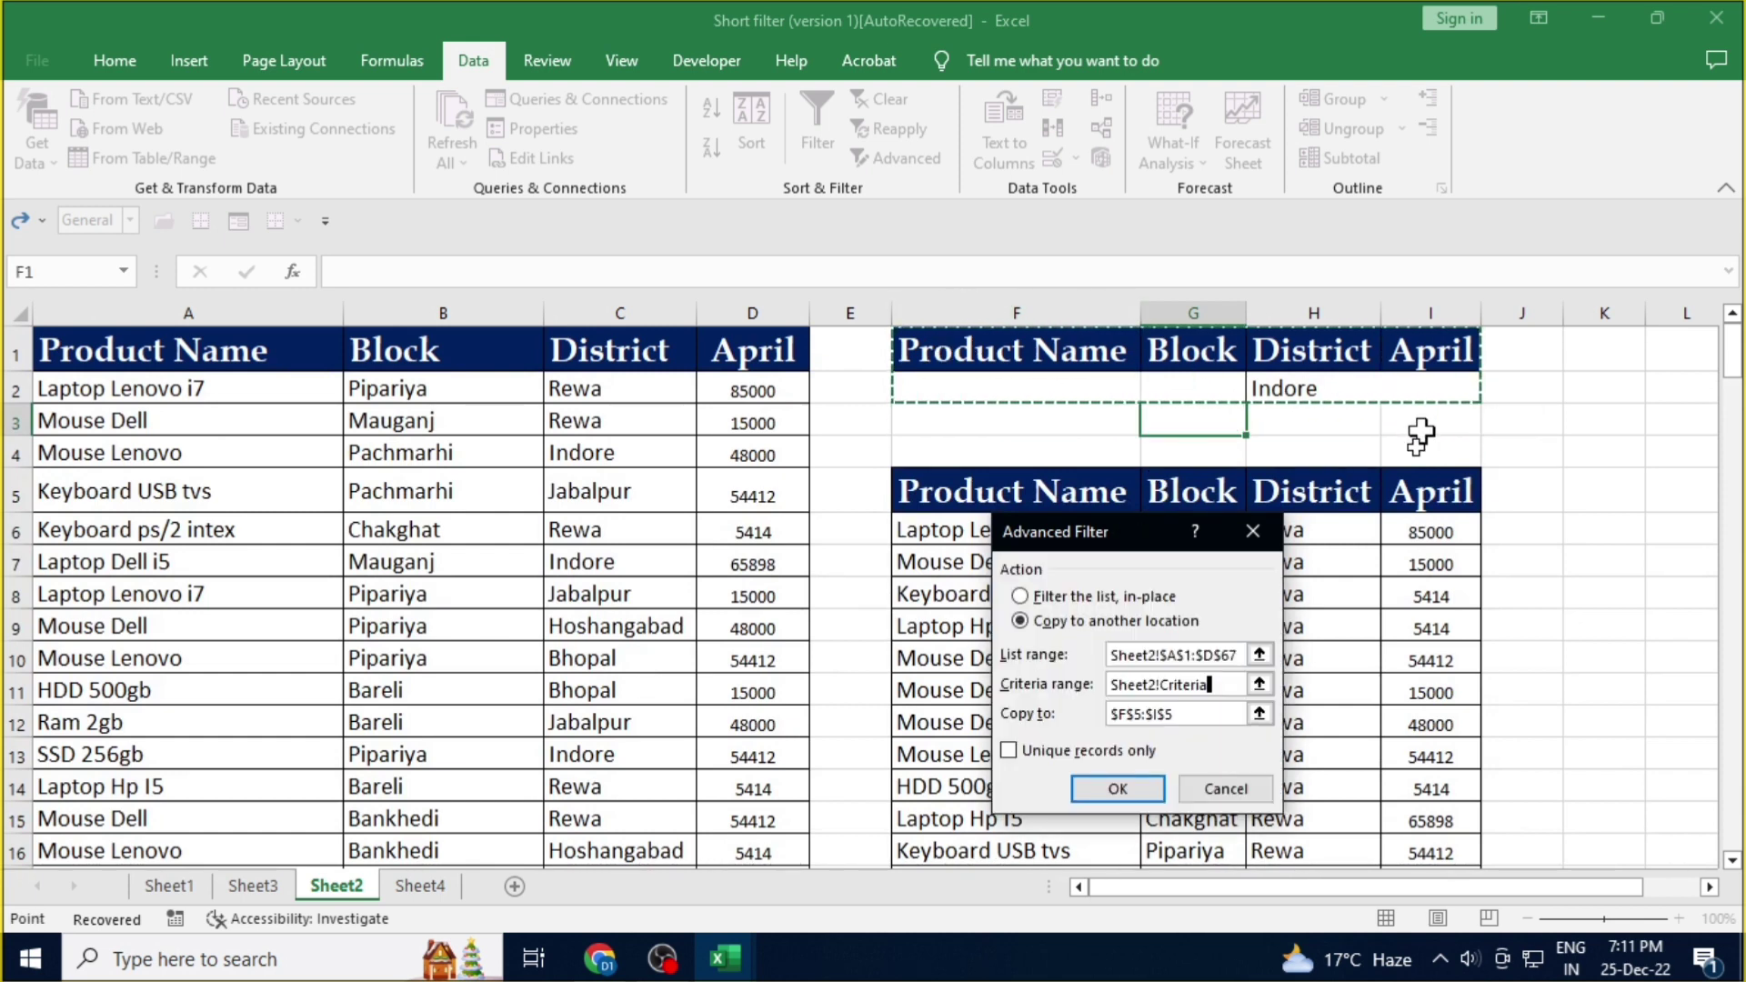
{"action": "left_click_drag", "start_coordinate": [1187, 715], "coordinate": [1091, 713]}
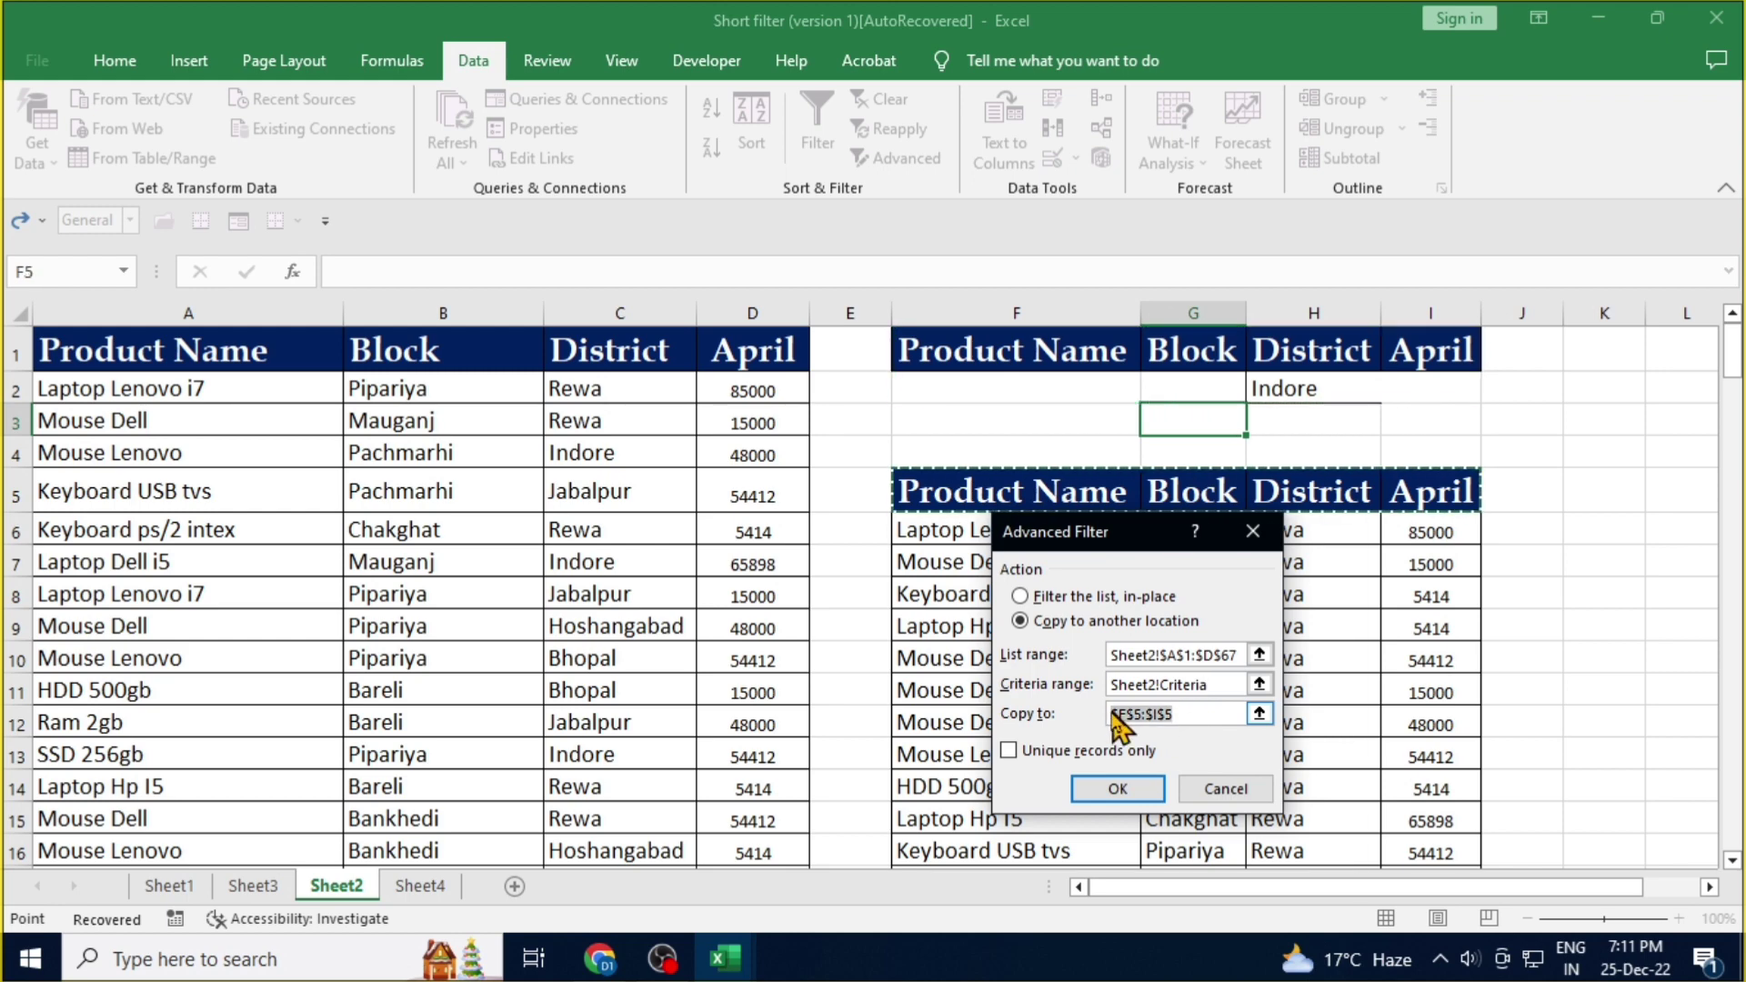
{"action": "key", "text": "BackSpace"}
{"action": "scroll", "coordinate": [1093, 728], "scroll_direction": "down", "scroll_amount": 4}
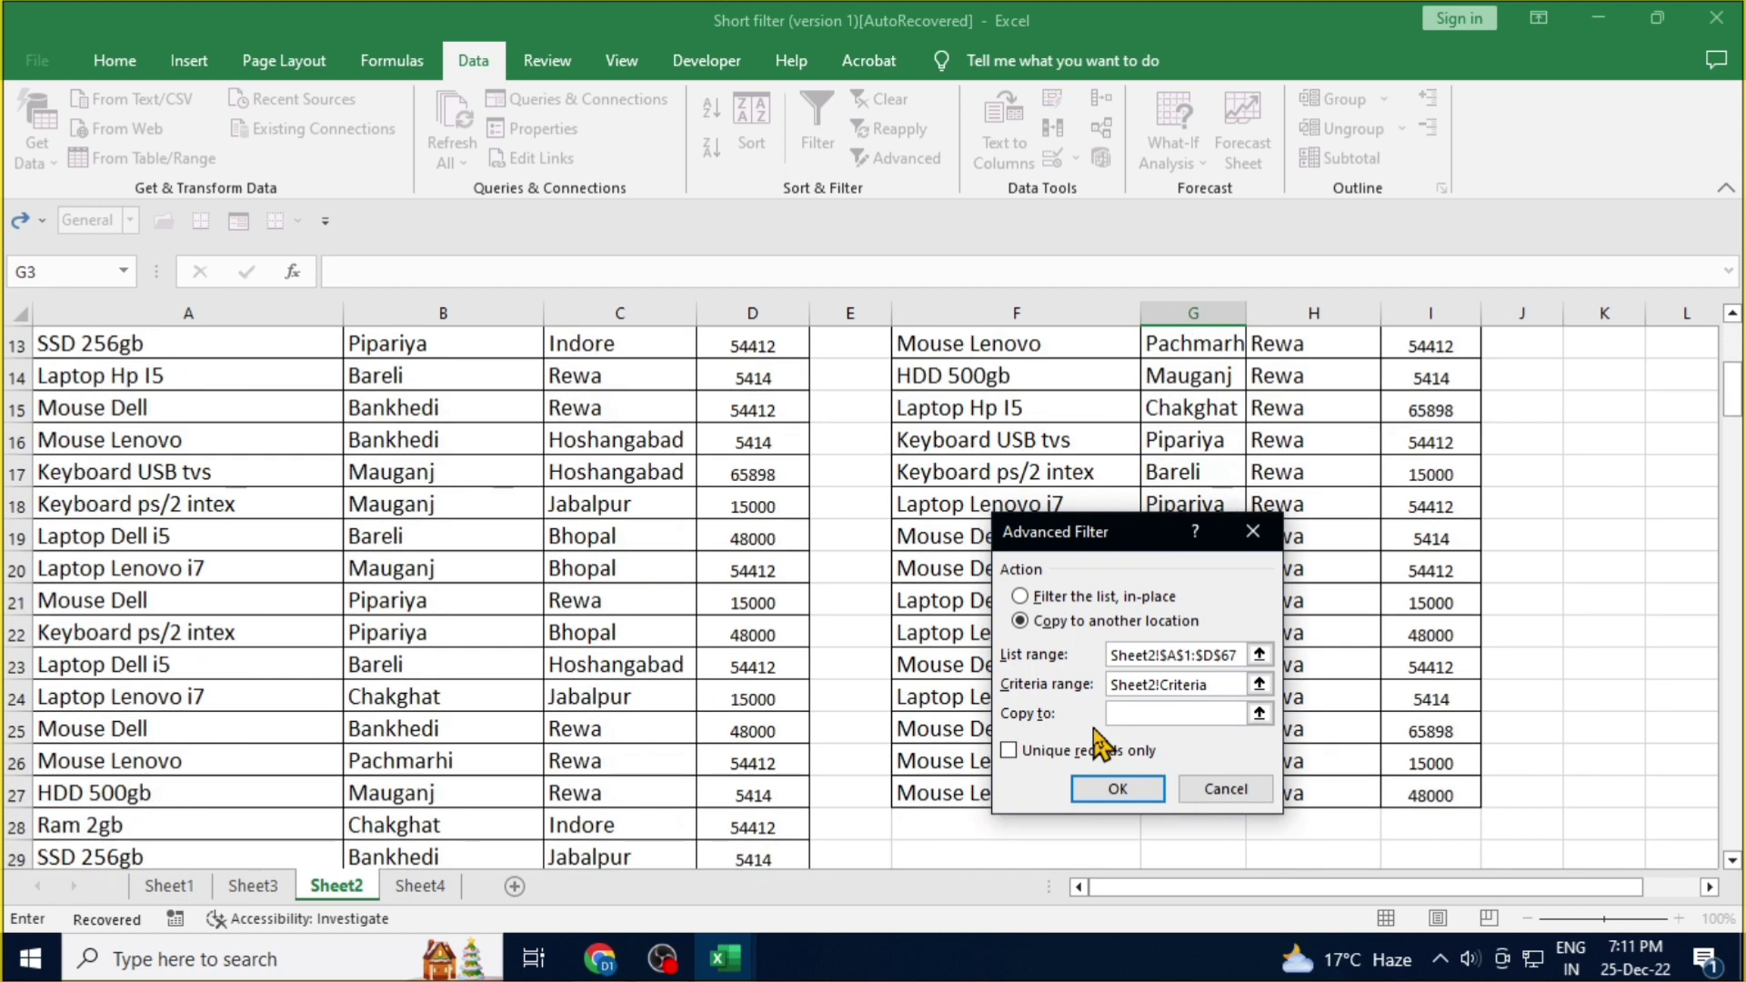
{"action": "scroll", "coordinate": [1093, 728], "scroll_direction": "down", "scroll_amount": 3}
{"action": "left_click", "coordinate": [916, 607]}
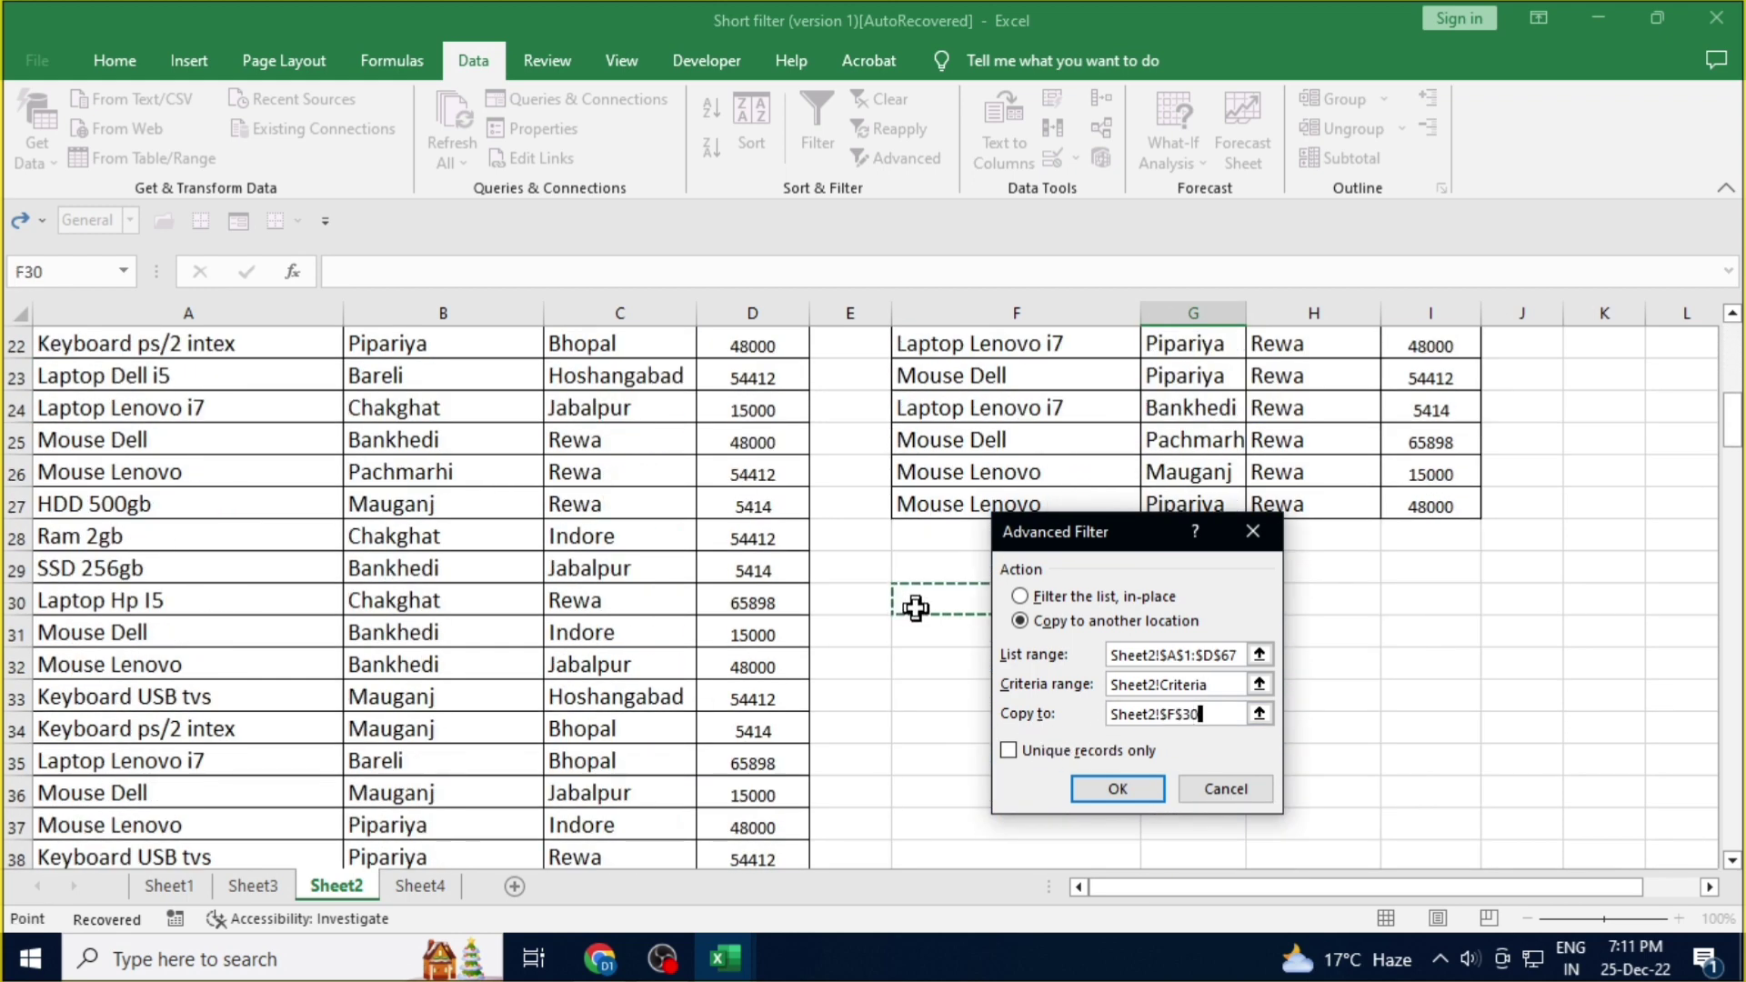
{"action": "left_click", "coordinate": [1119, 789]}
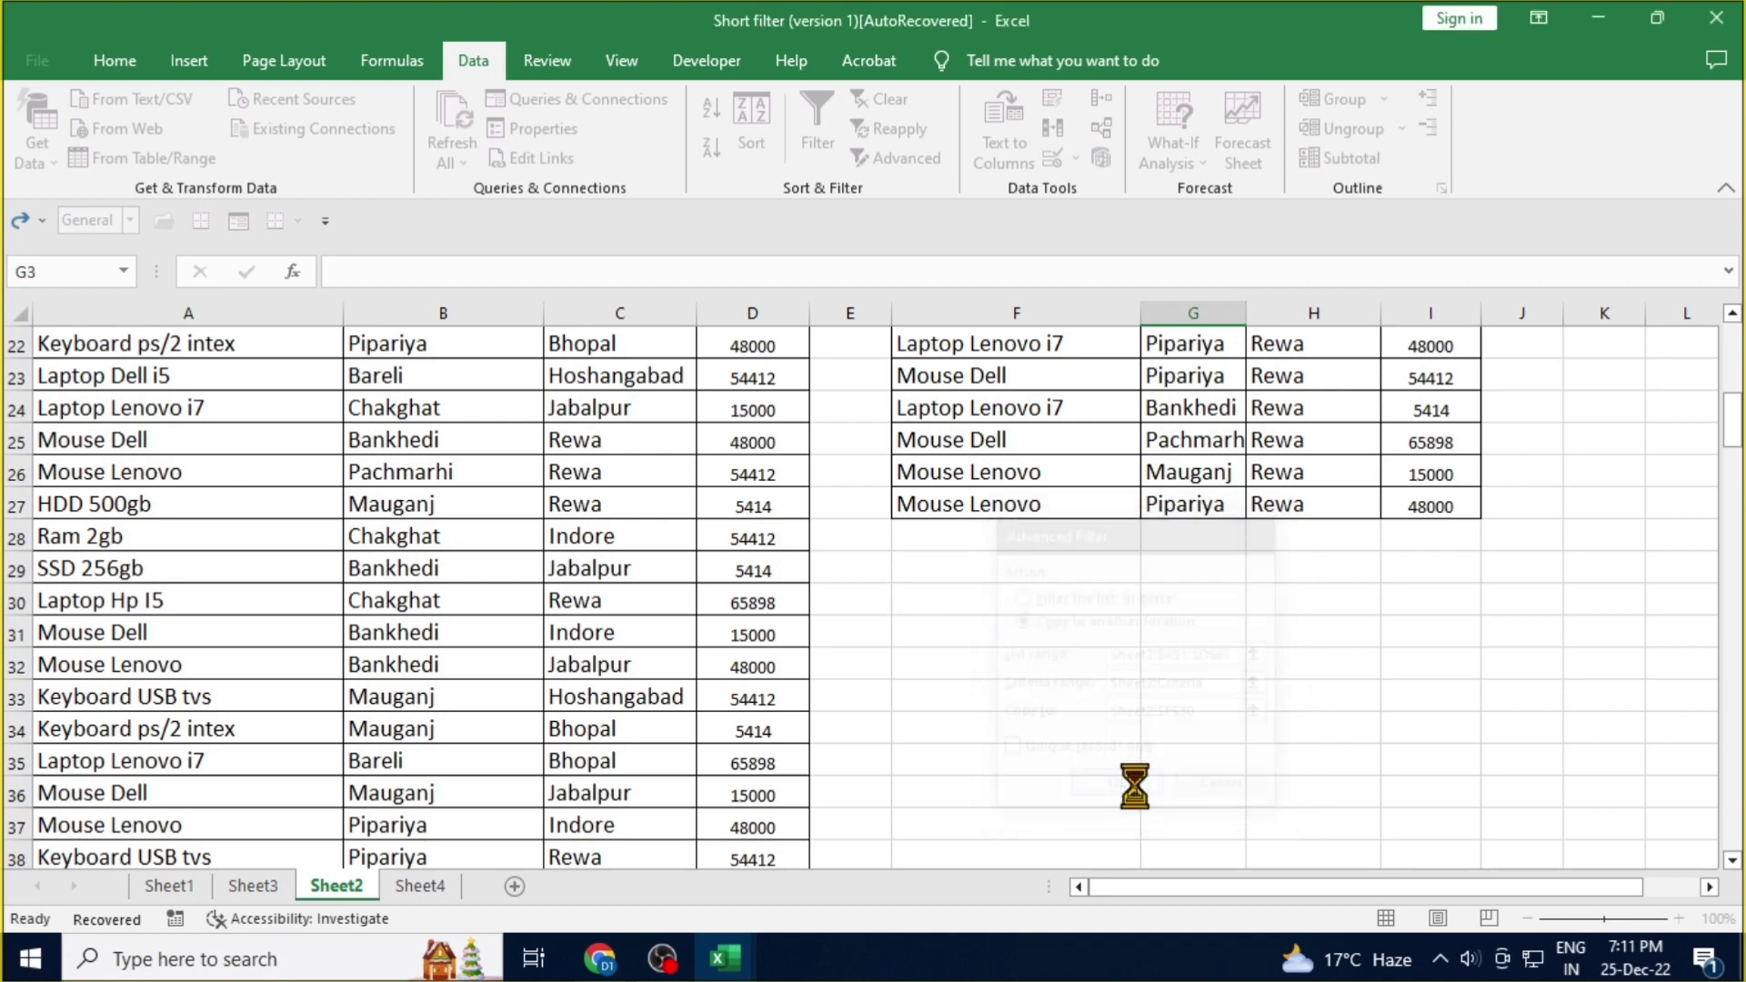
{"action": "scroll", "coordinate": [1233, 569], "scroll_direction": "down", "scroll_amount": 6}
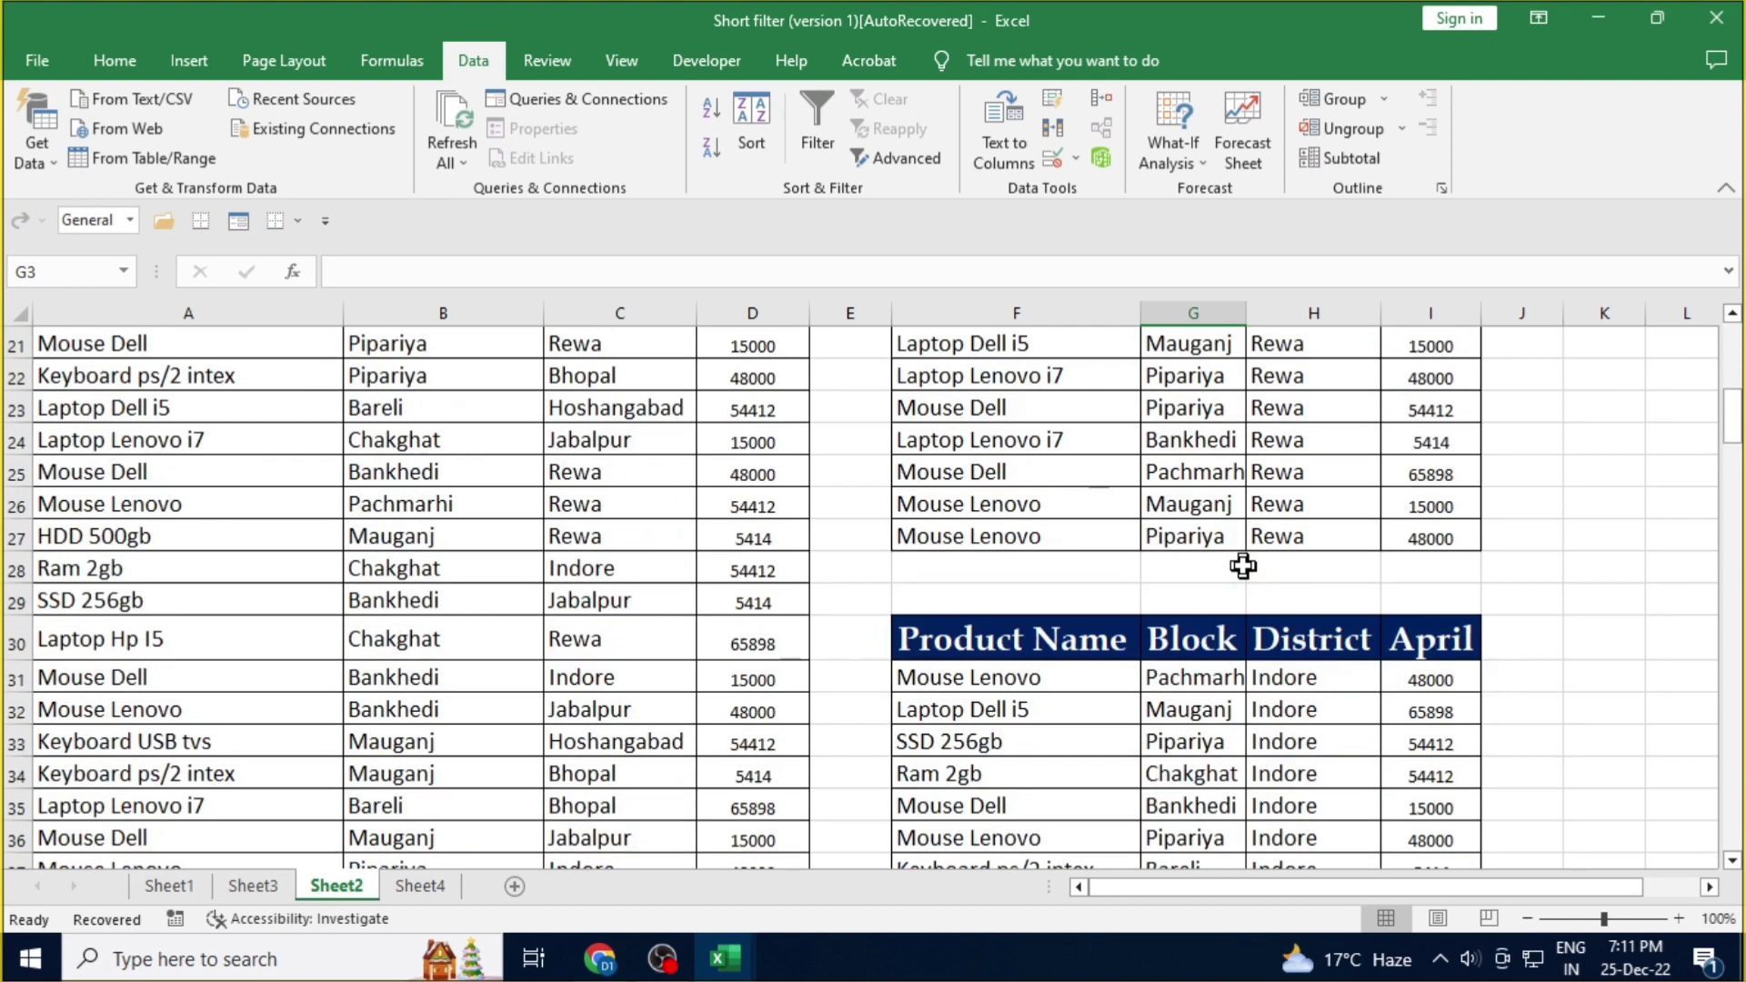
{"action": "scroll", "coordinate": [1244, 570], "scroll_direction": "down", "scroll_amount": 3}
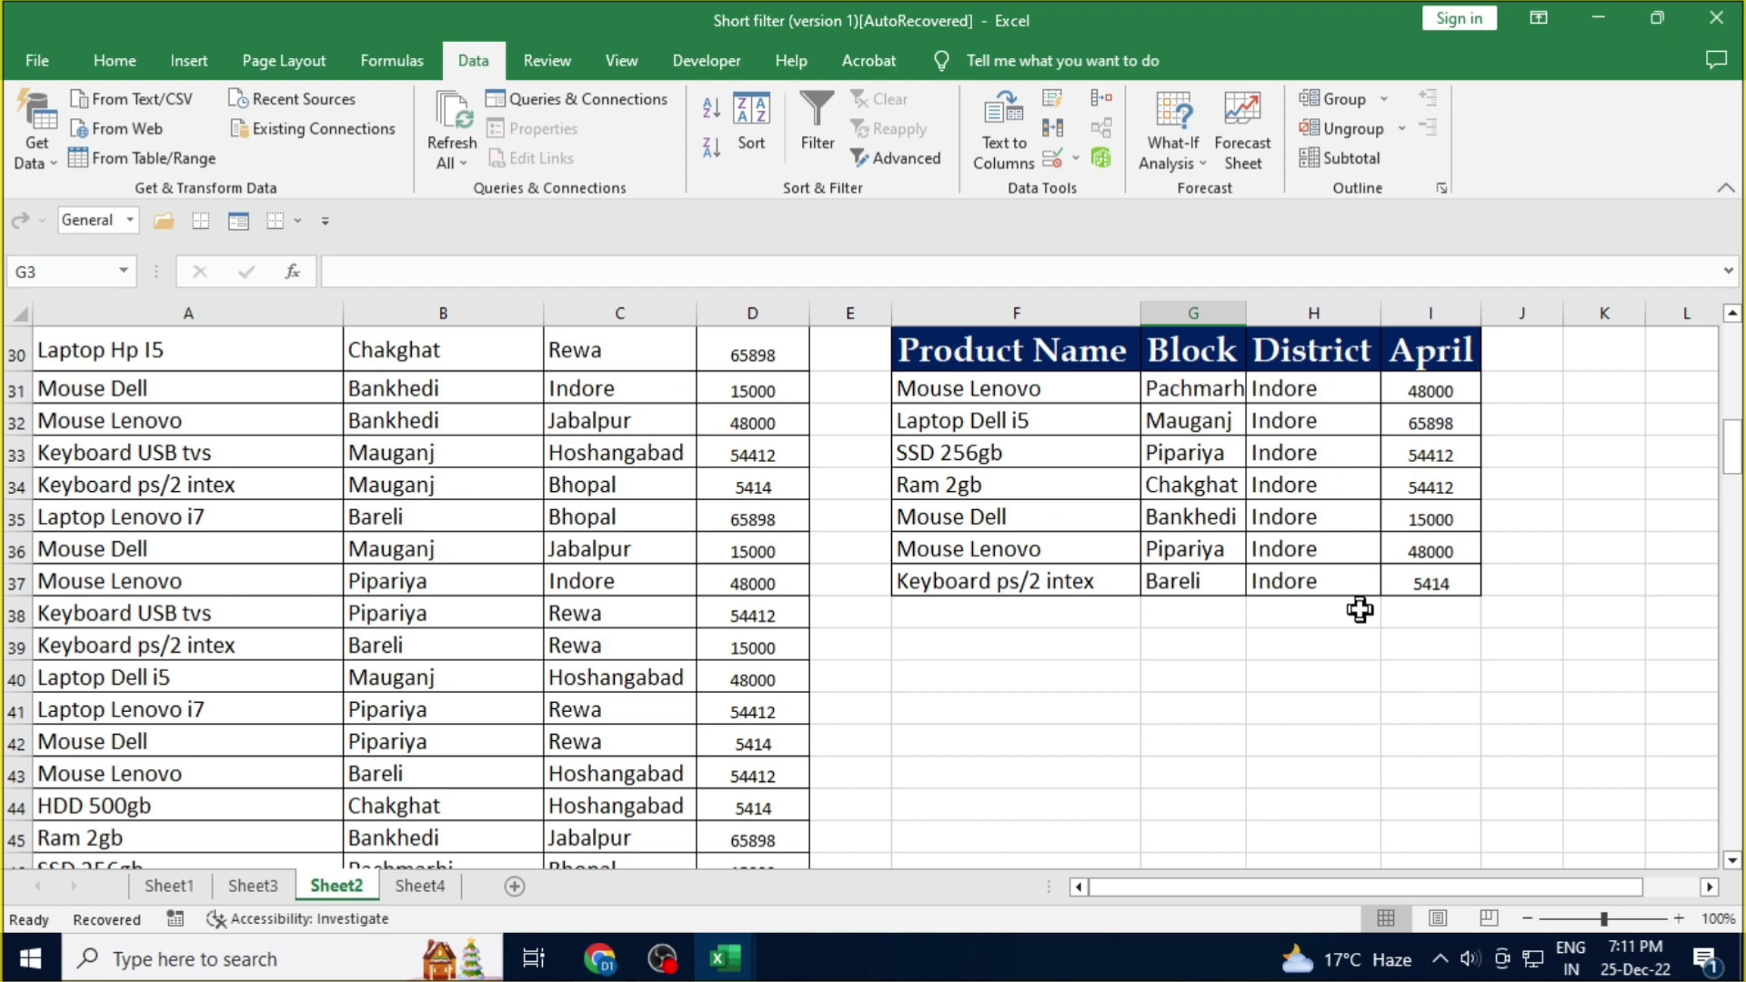
{"action": "scroll", "coordinate": [1032, 549], "scroll_direction": "up", "scroll_amount": 2}
{"action": "scroll", "coordinate": [1126, 674], "scroll_direction": "up", "scroll_amount": 3}
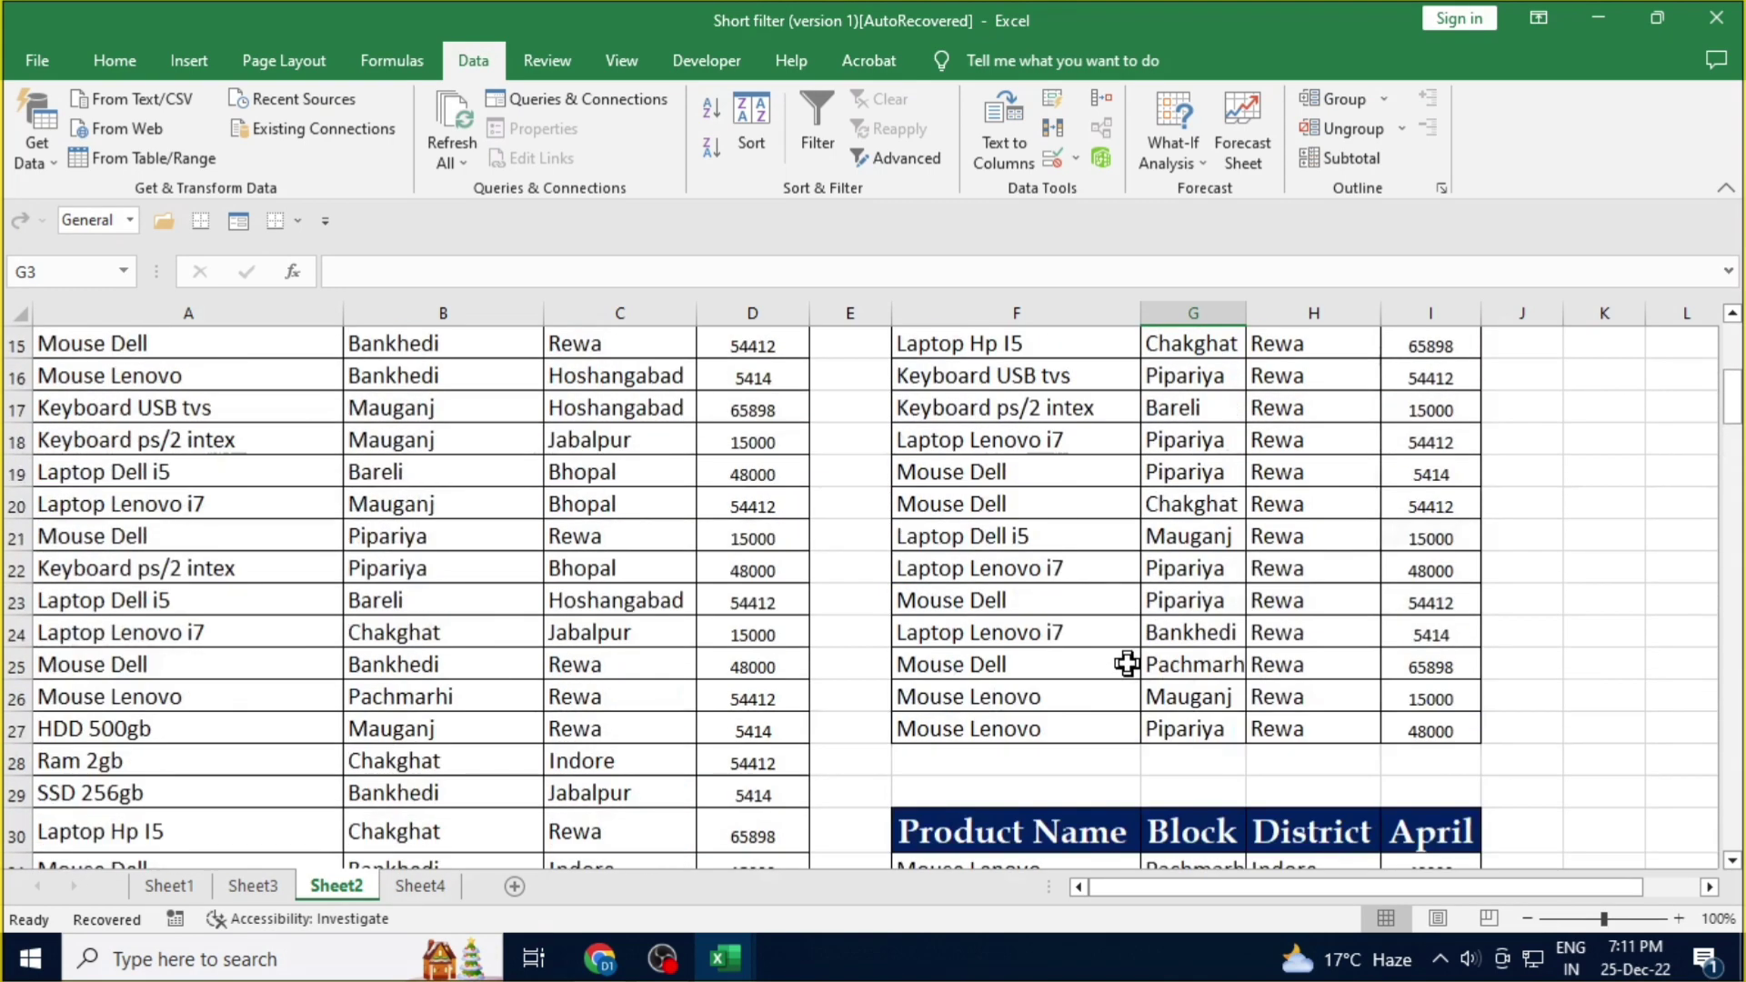
{"action": "scroll", "coordinate": [1128, 664], "scroll_direction": "up", "scroll_amount": 5}
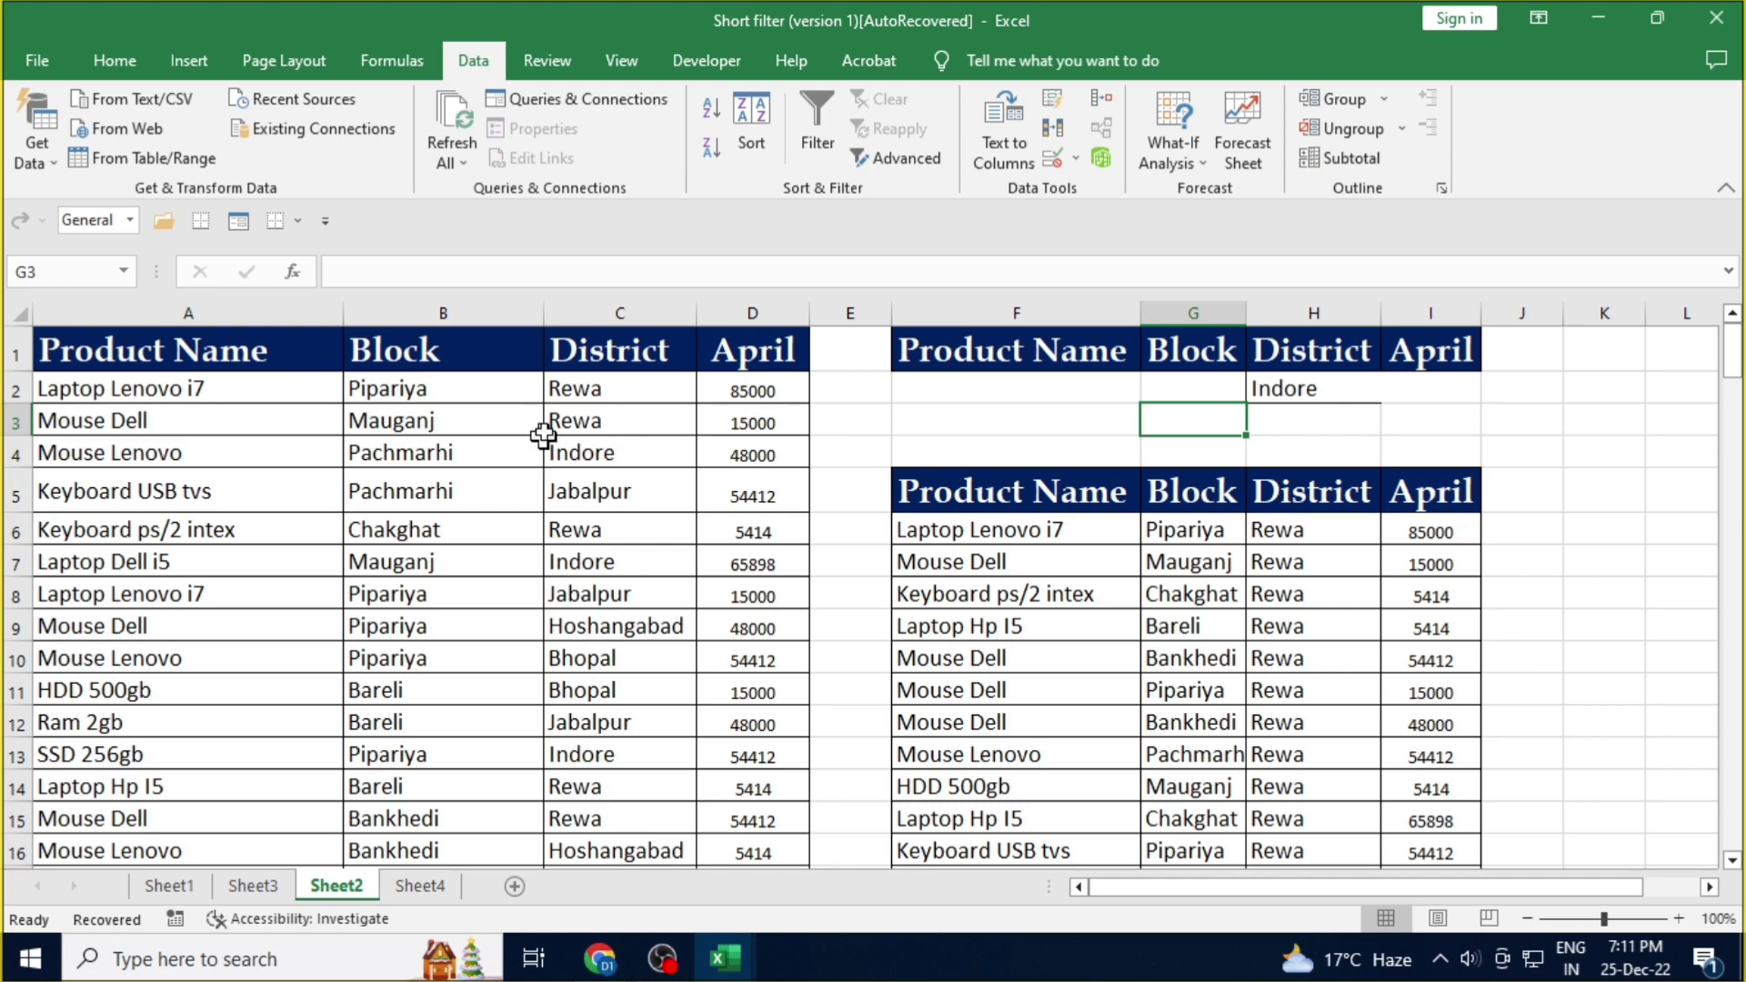
{"action": "scroll", "coordinate": [1133, 626], "scroll_direction": "down", "scroll_amount": 2}
{"action": "scroll", "coordinate": [1146, 609], "scroll_direction": "down", "scroll_amount": 3}
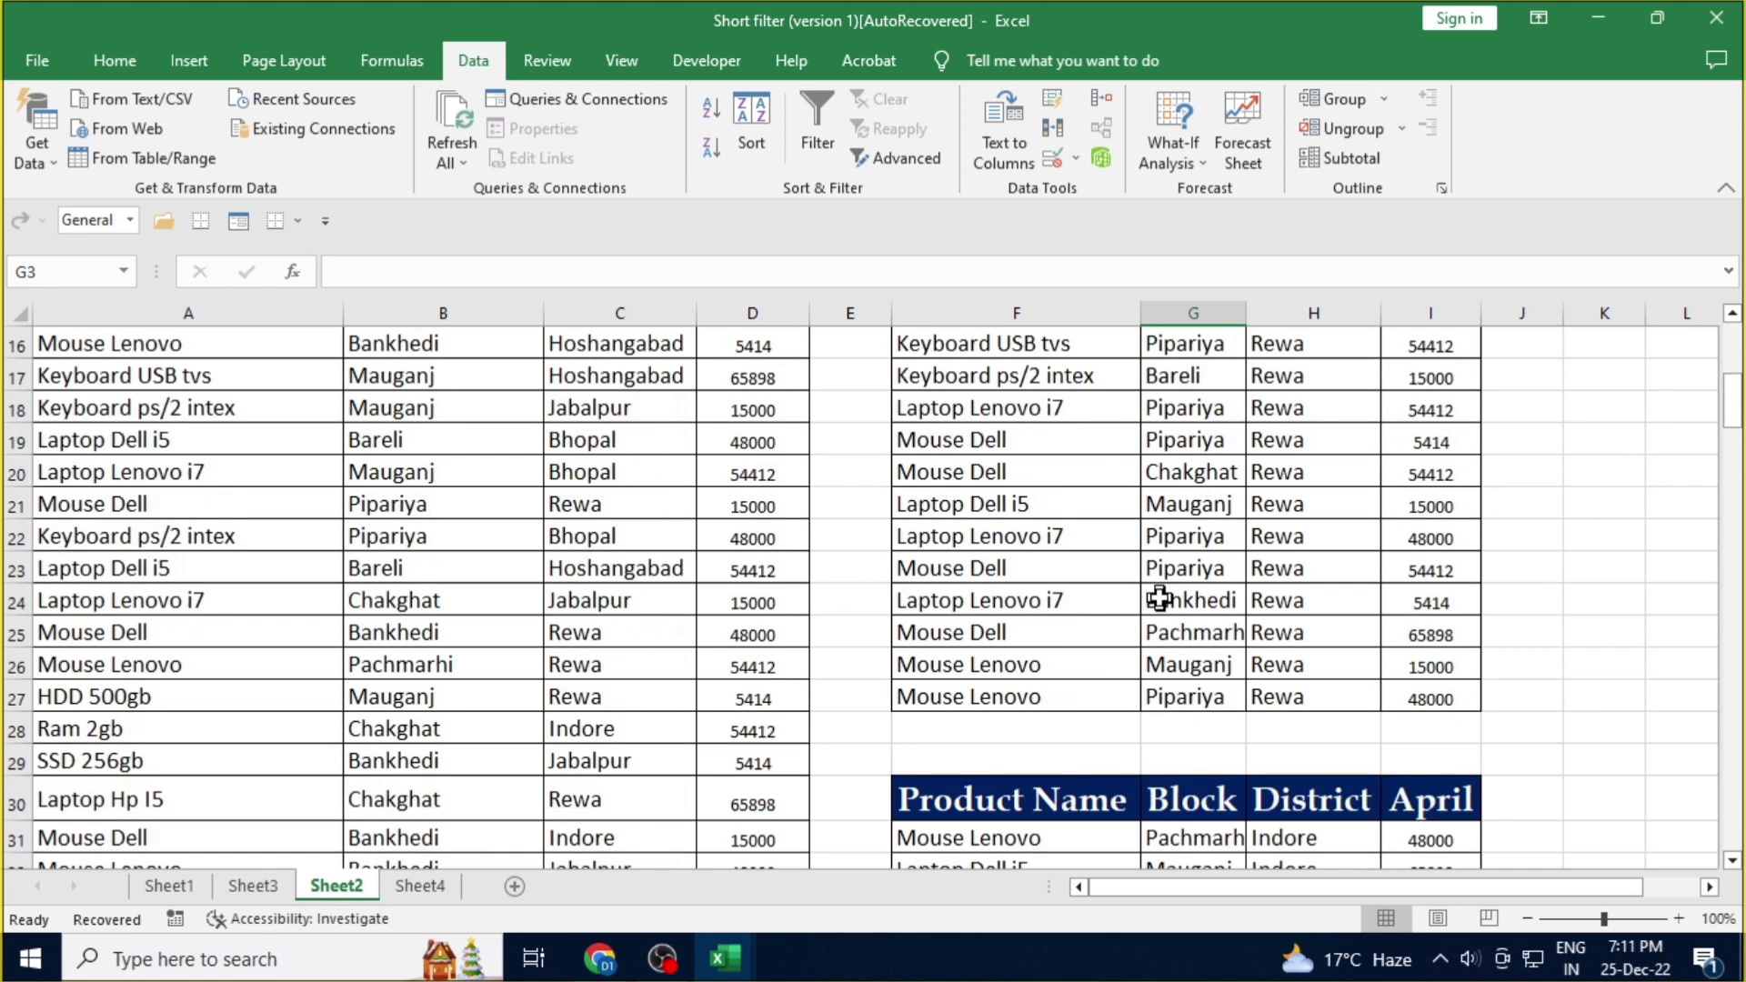
{"action": "scroll", "coordinate": [1174, 600], "scroll_direction": "down", "scroll_amount": 2}
{"action": "scroll", "coordinate": [1125, 651], "scroll_direction": "down", "scroll_amount": 5}
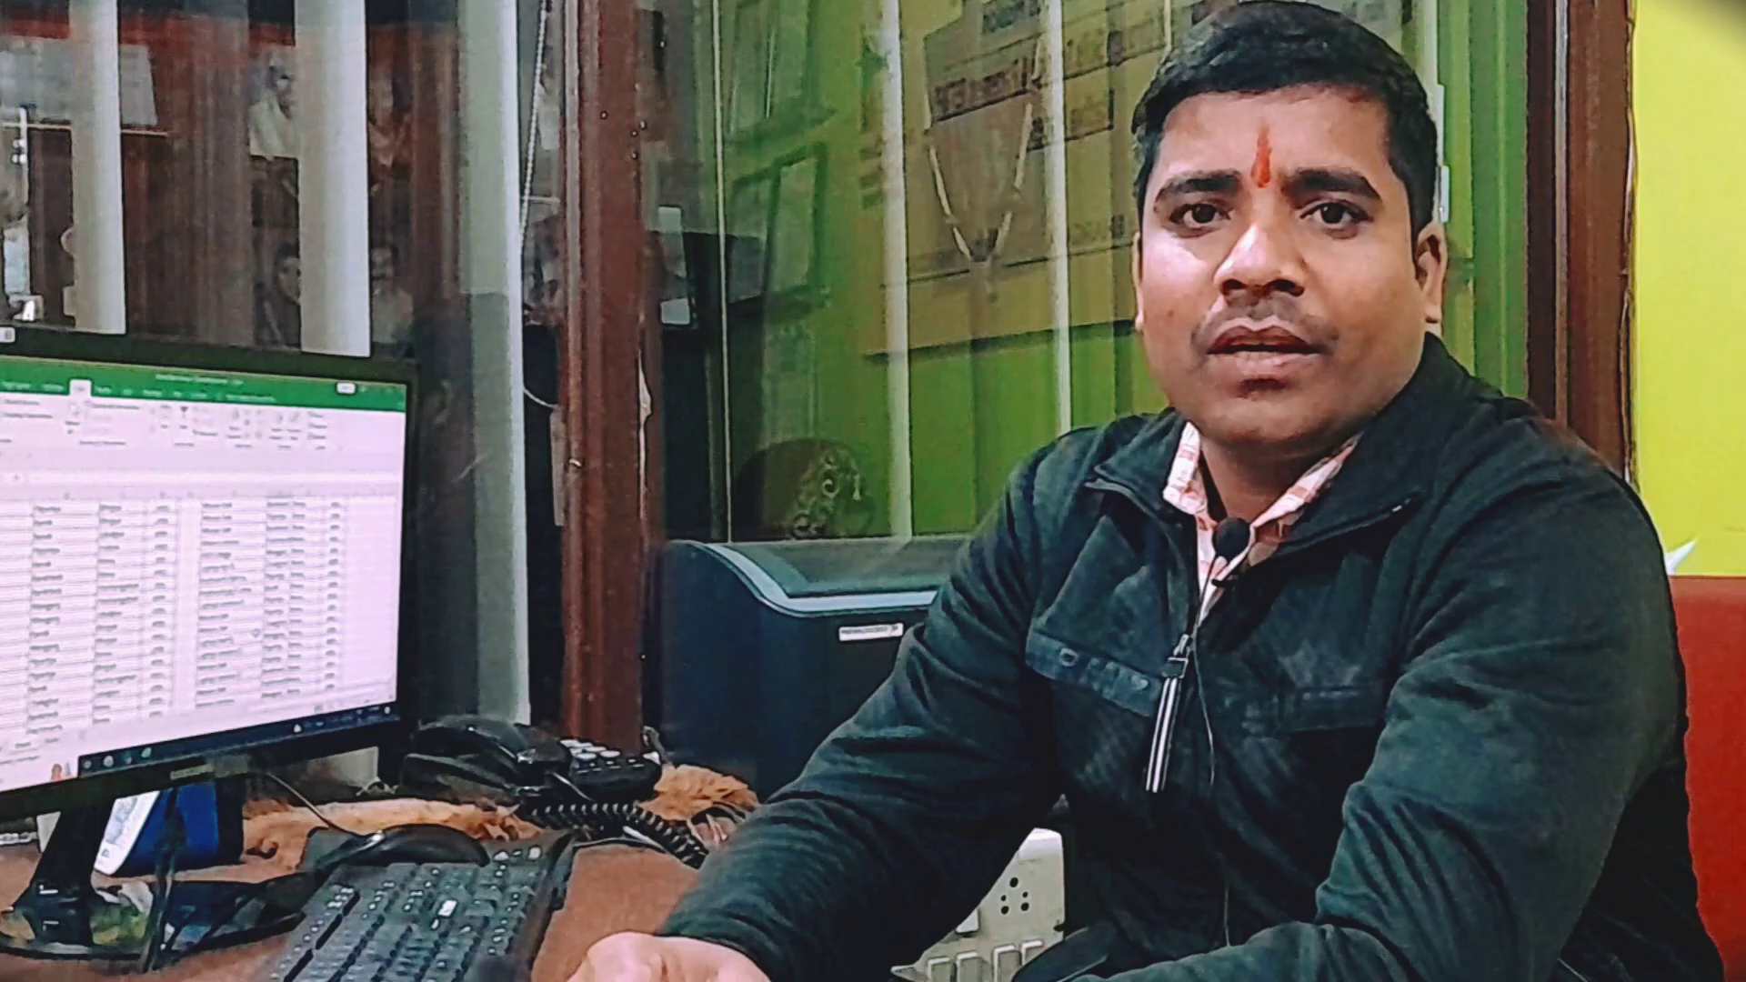